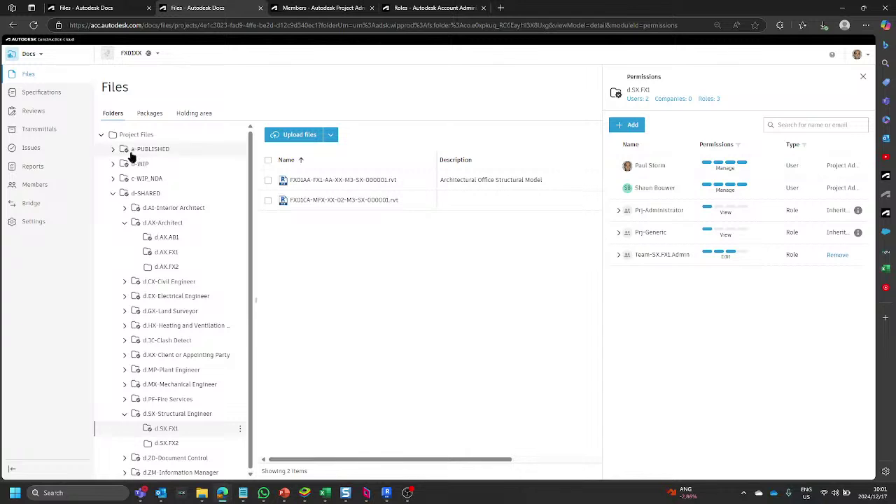
Collapse the folder tree to the Project Files root and check the Docs product list without switching.
{"action": "left_click", "coordinate": [102, 135]}
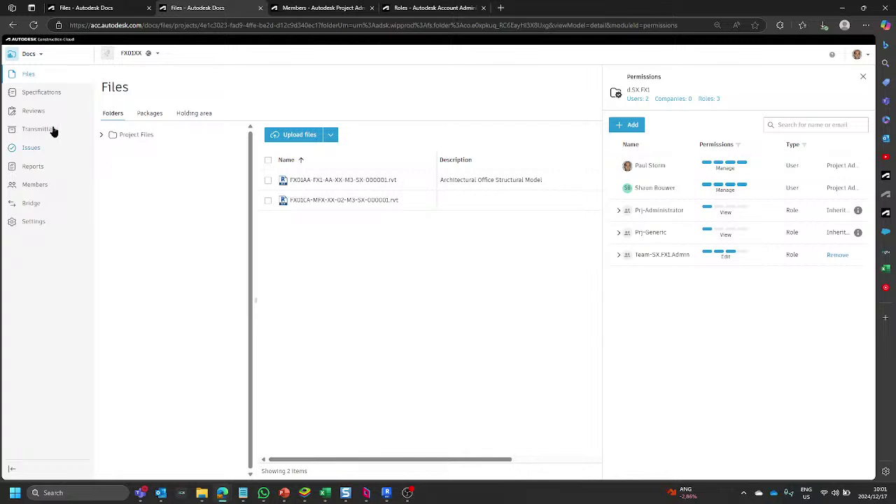
{"action": "left_click", "coordinate": [40, 56]}
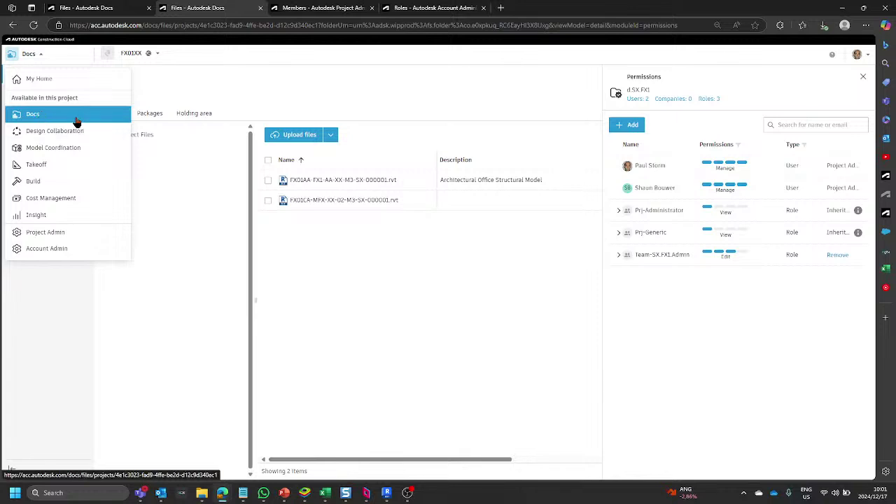
{"action": "left_click", "coordinate": [287, 241]}
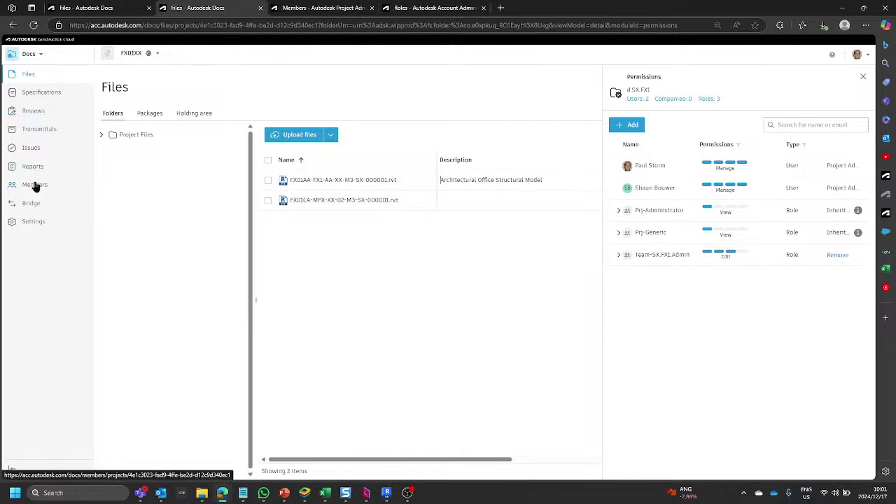
Show the top-level project folders, then open the Packages tab listing the b GX FX1 package.
{"action": "left_click", "coordinate": [28, 77]}
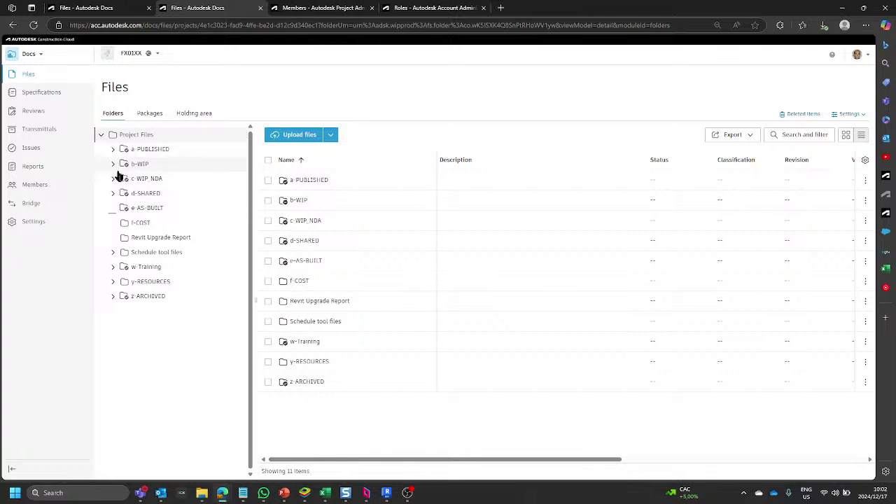
{"action": "mouse_move", "coordinate": [125, 180]}
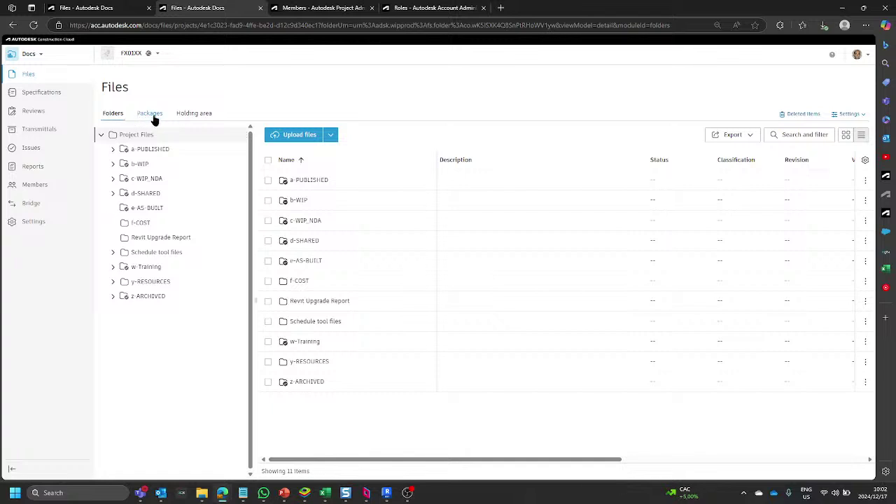
{"action": "left_click", "coordinate": [150, 114]}
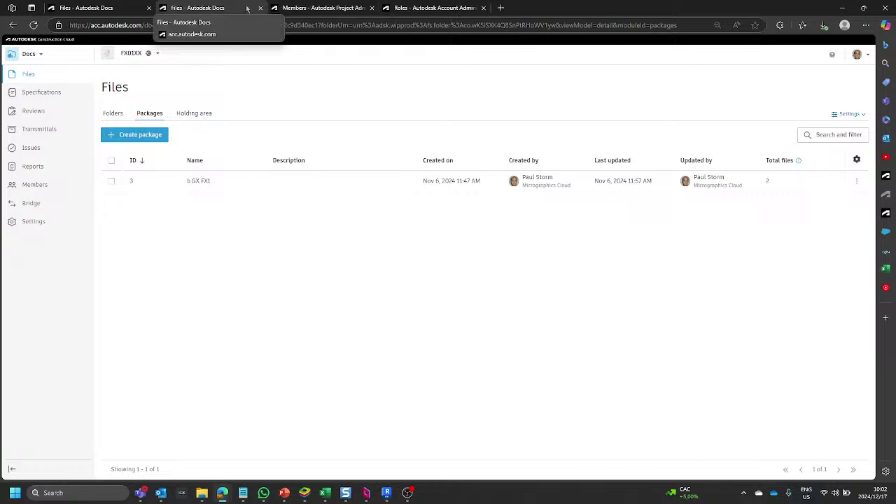
Duplicate the Files browser tab and switch the copy to Design Collaboration on the GX.FX1 team space.
{"action": "right_click", "coordinate": [213, 9]}
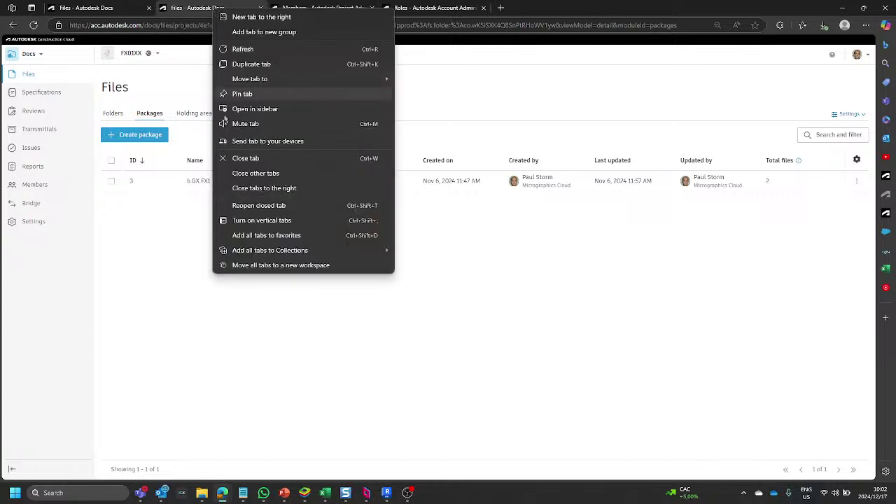
{"action": "left_click", "coordinate": [258, 65]}
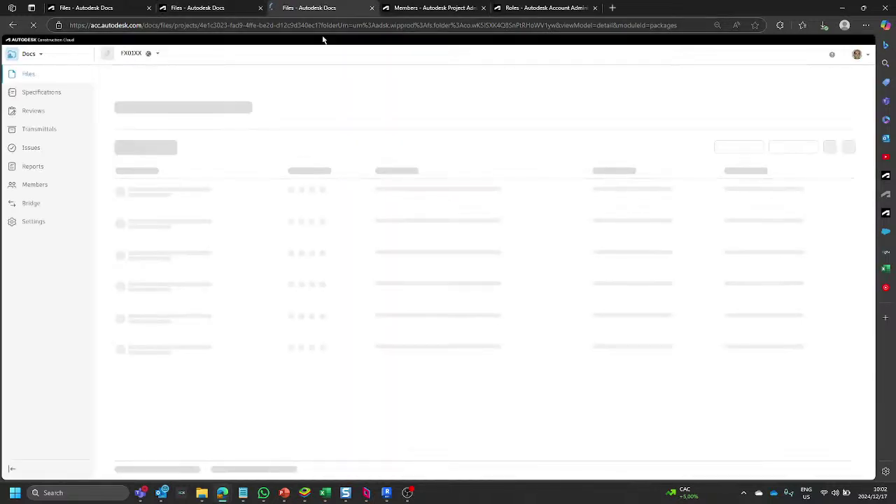
{"action": "left_click", "coordinate": [37, 54]}
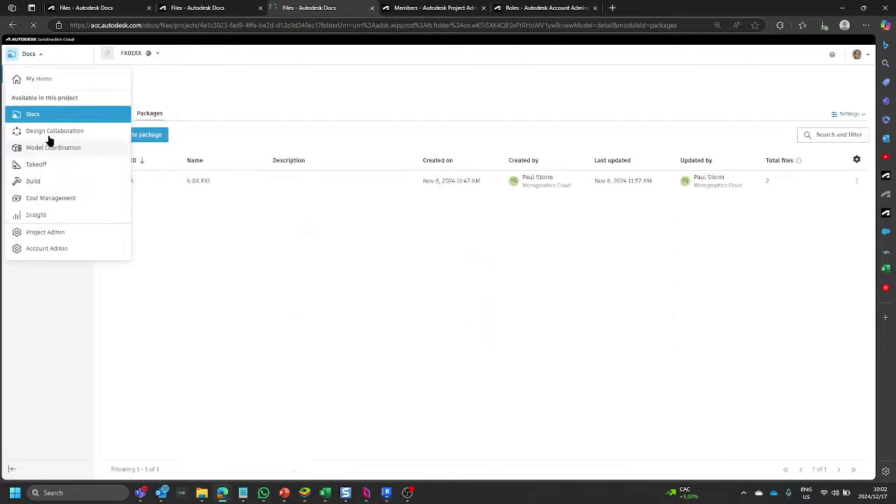
{"action": "left_click", "coordinate": [55, 131]}
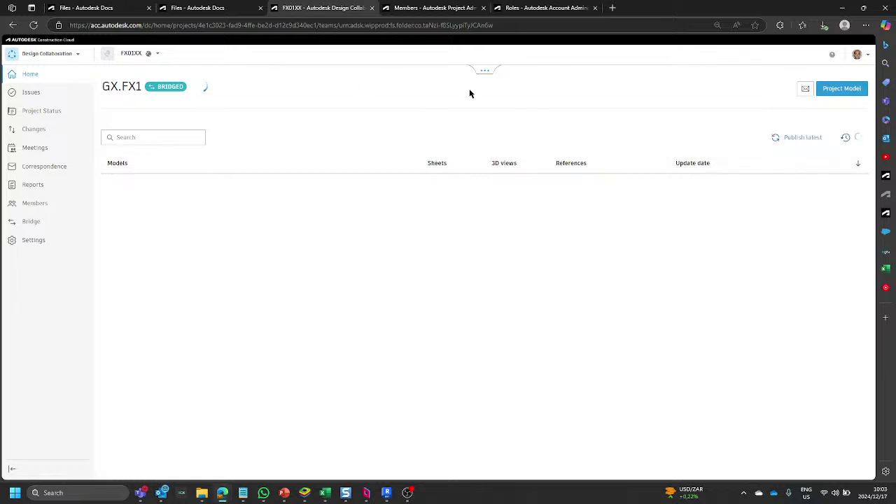
Expand the Project timeline to show all packages and scroll through its rows.
{"action": "left_click", "coordinate": [483, 73]}
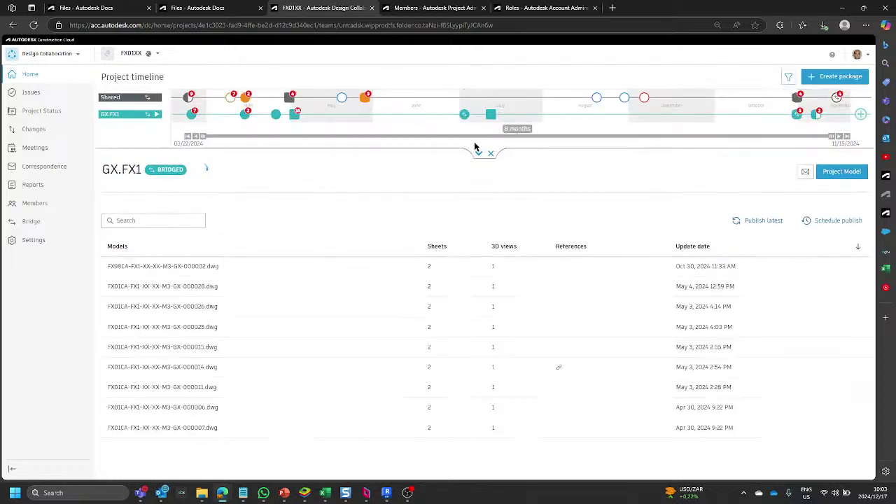
{"action": "left_click", "coordinate": [477, 154]}
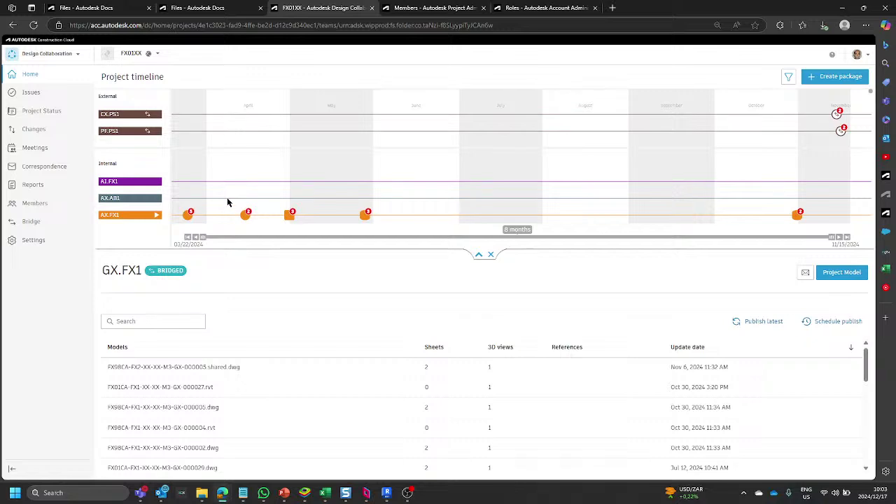
{"action": "scroll", "coordinate": [120, 184], "scroll_direction": "down", "scroll_amount": 6}
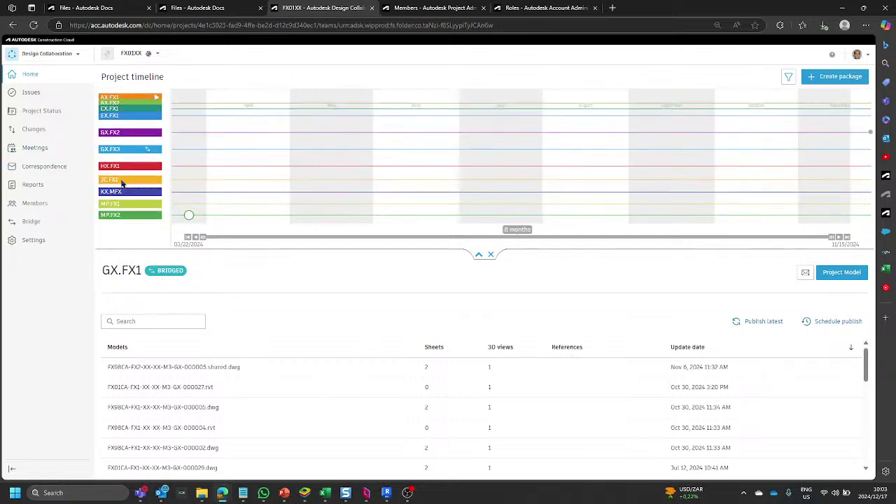
{"action": "scroll", "coordinate": [121, 168], "scroll_direction": "up", "scroll_amount": 6}
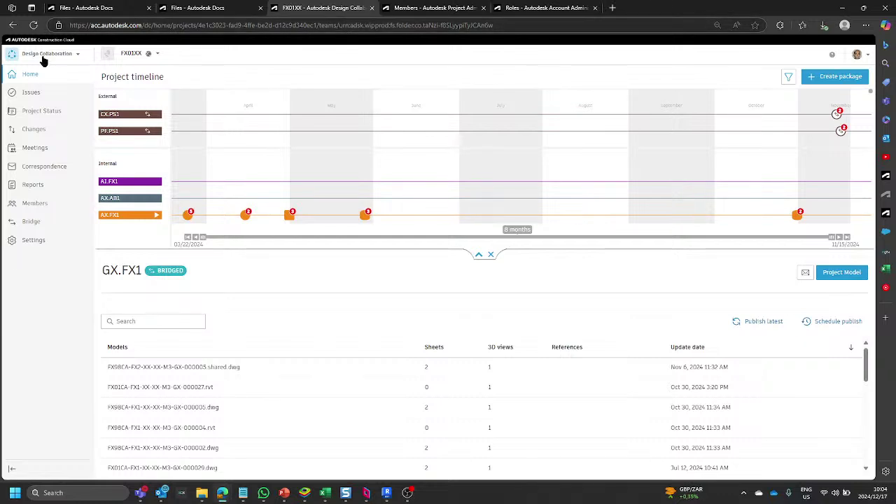
Close the Design Collaboration tab to return to the Docs Packages list.
{"action": "left_click", "coordinate": [79, 56]}
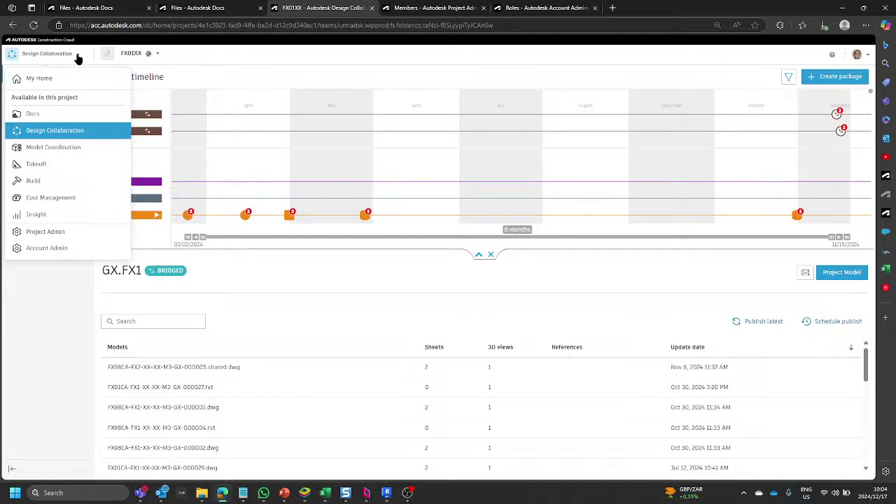
{"action": "left_click", "coordinate": [78, 56]}
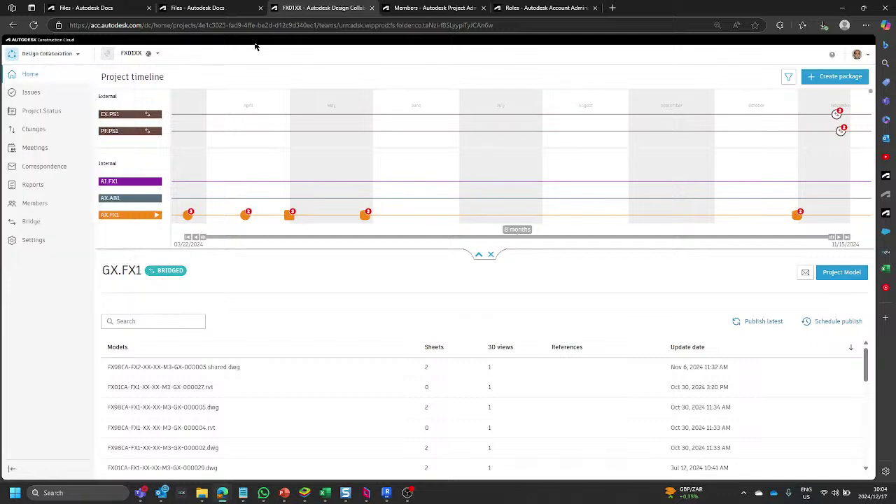
{"action": "left_click", "coordinate": [371, 7]}
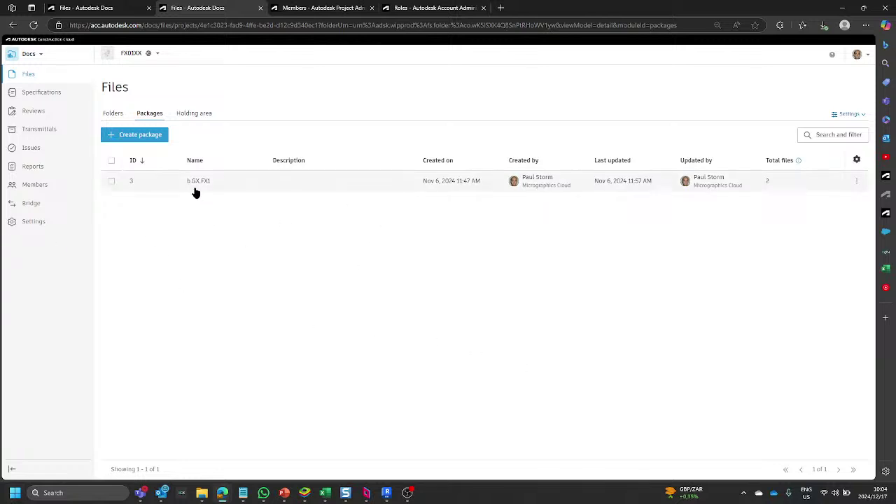
Give the package creator Project administrator access on the Members page, then go back to Files Packages.
{"action": "left_click", "coordinate": [315, 8]}
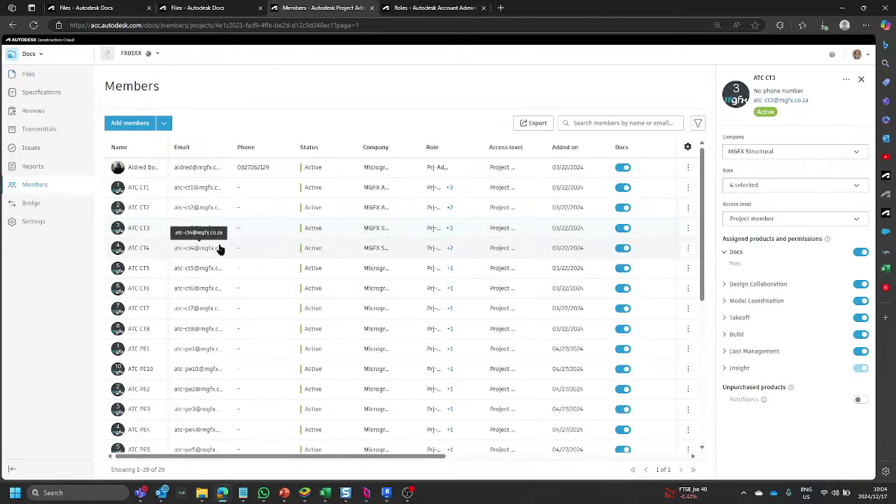
{"action": "scroll", "coordinate": [219, 249], "scroll_direction": "down", "scroll_amount": 5}
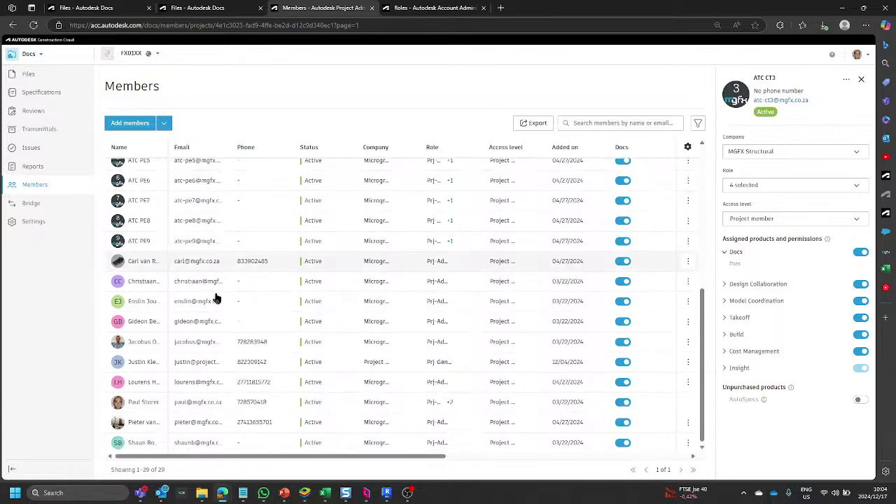
{"action": "left_click", "coordinate": [143, 402]}
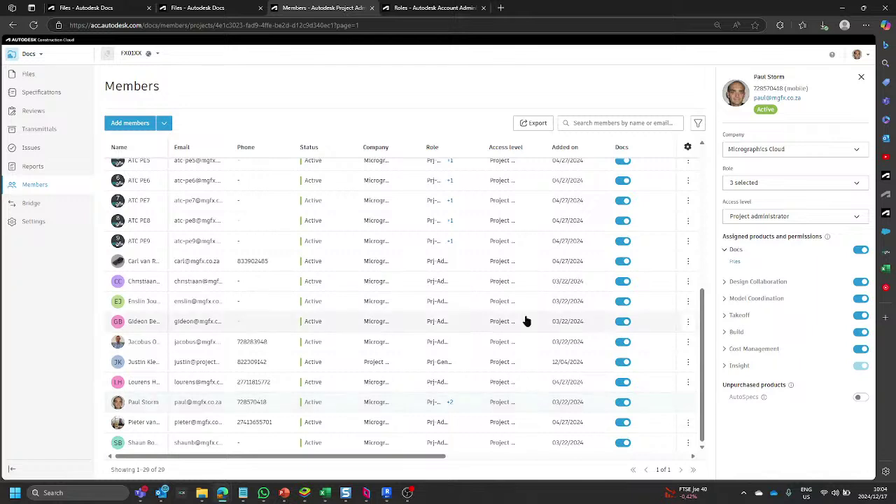
{"action": "left_click", "coordinate": [858, 219]}
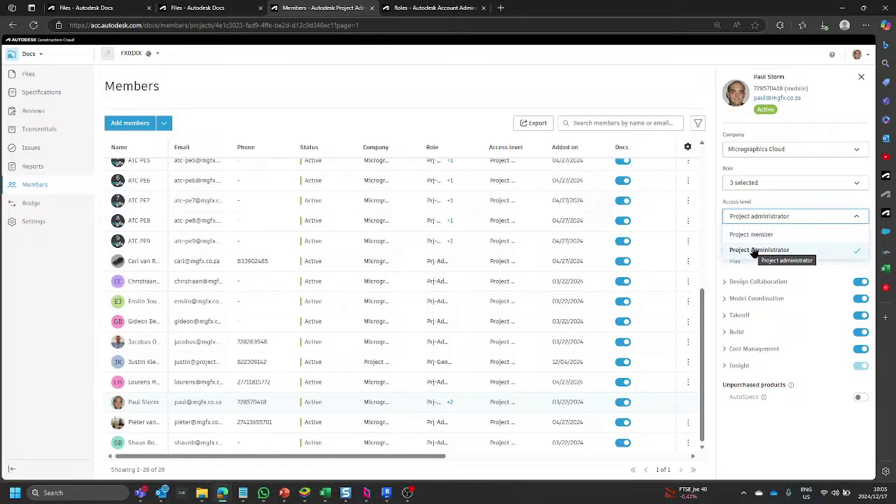
{"action": "left_click", "coordinate": [755, 252]}
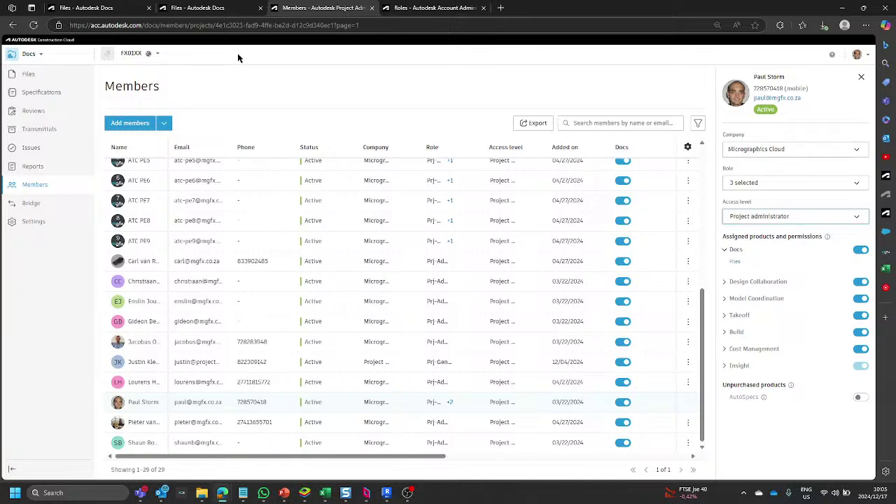
{"action": "left_click", "coordinate": [209, 12]}
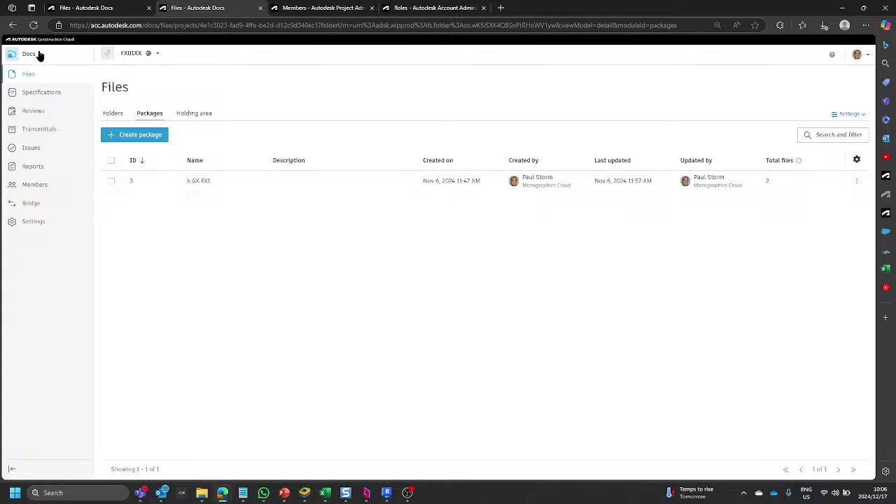
In the Folders view, expand b-WIP and b.AX-Architect, then open the b.AX.FX1 folder.
{"action": "left_click", "coordinate": [113, 113]}
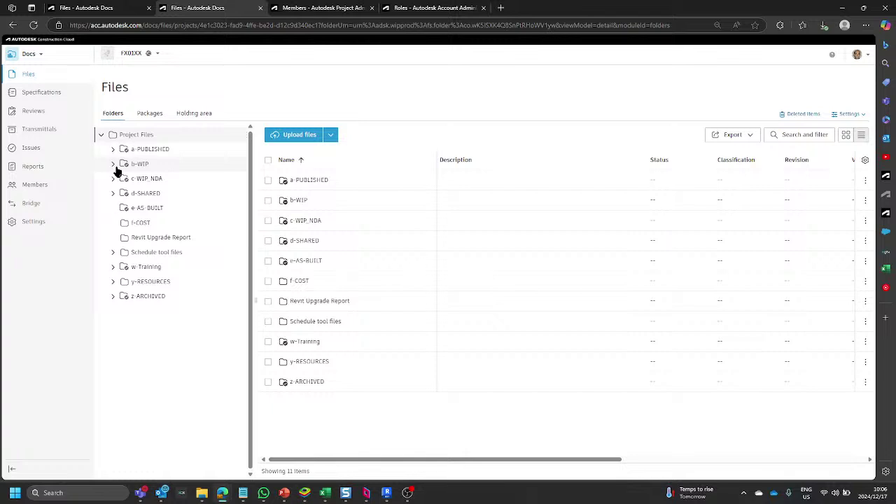
{"action": "mouse_move", "coordinate": [120, 171]}
{"action": "left_click", "coordinate": [115, 168]}
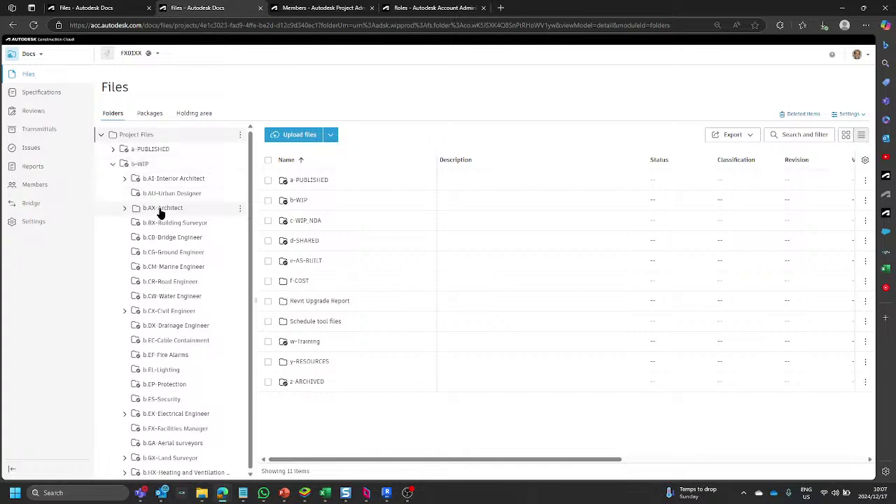
{"action": "left_click", "coordinate": [160, 210]}
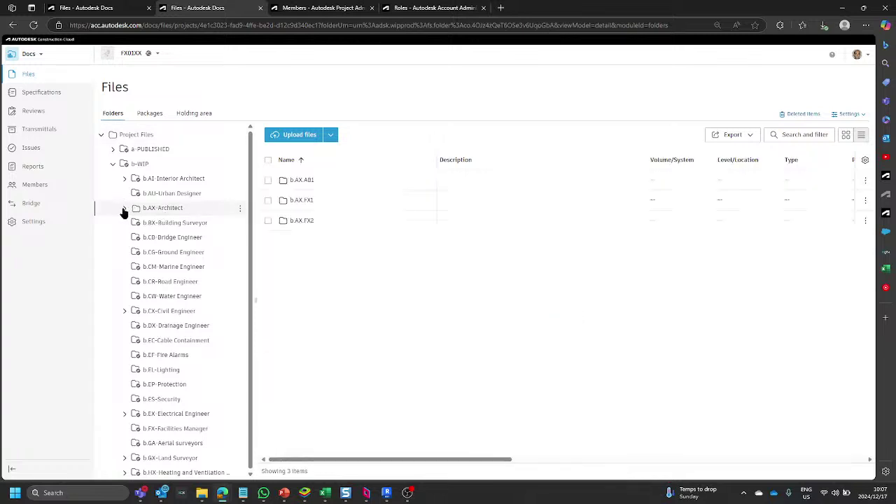
{"action": "left_click", "coordinate": [124, 208]}
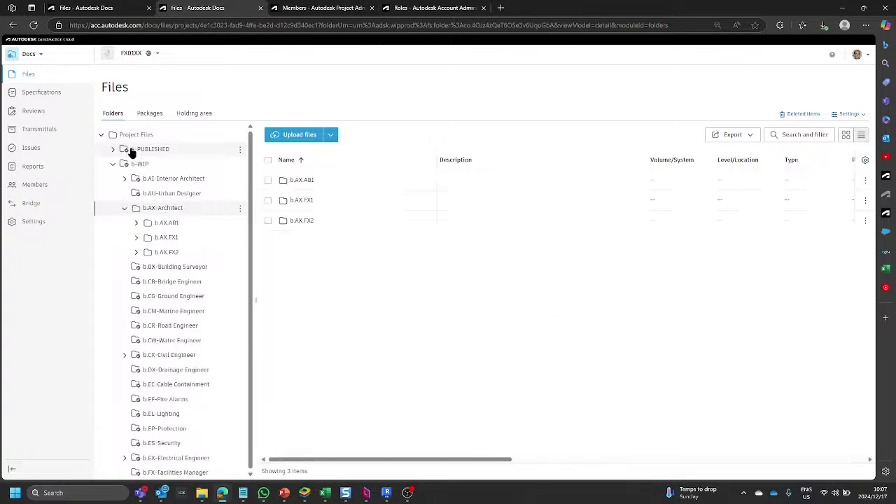
{"action": "left_click", "coordinate": [173, 240]}
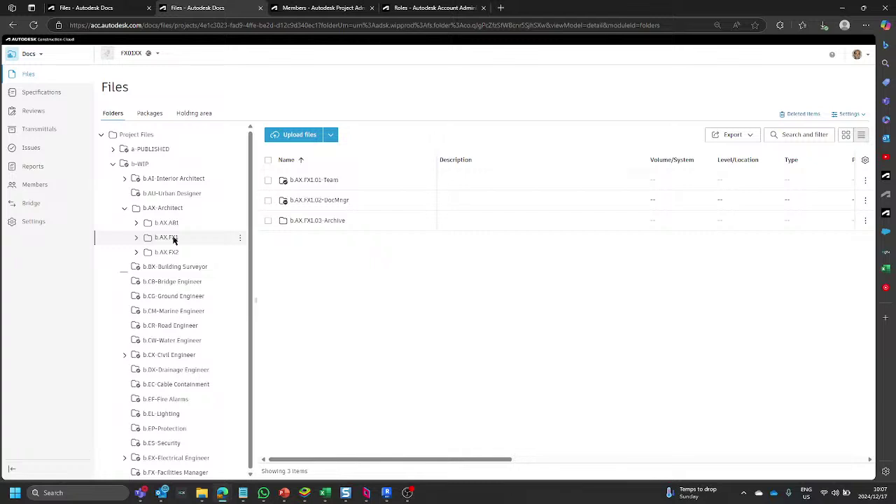
Scroll down and expand b.SX-Structural Engineer to show b.SX.FX1 and b.SX.FX2.
{"action": "scroll", "coordinate": [176, 242], "scroll_direction": "down", "scroll_amount": 5}
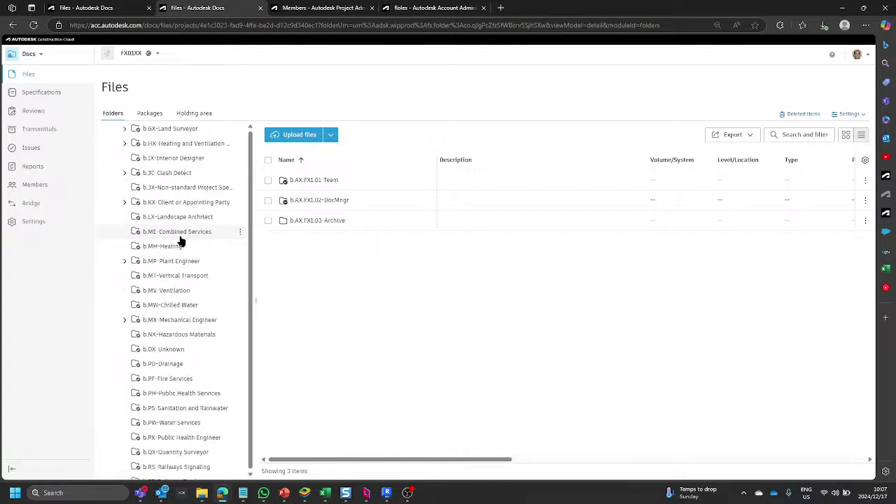
{"action": "scroll", "coordinate": [180, 242], "scroll_direction": "down", "scroll_amount": 3}
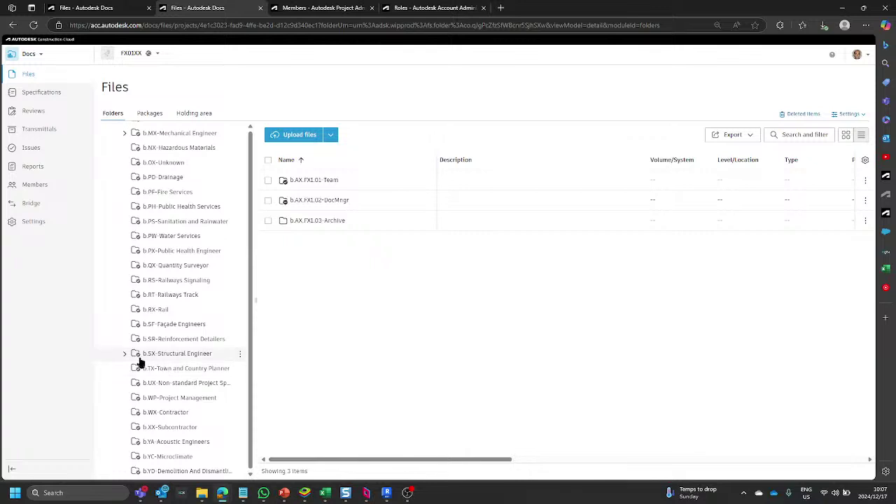
{"action": "left_click", "coordinate": [124, 354]}
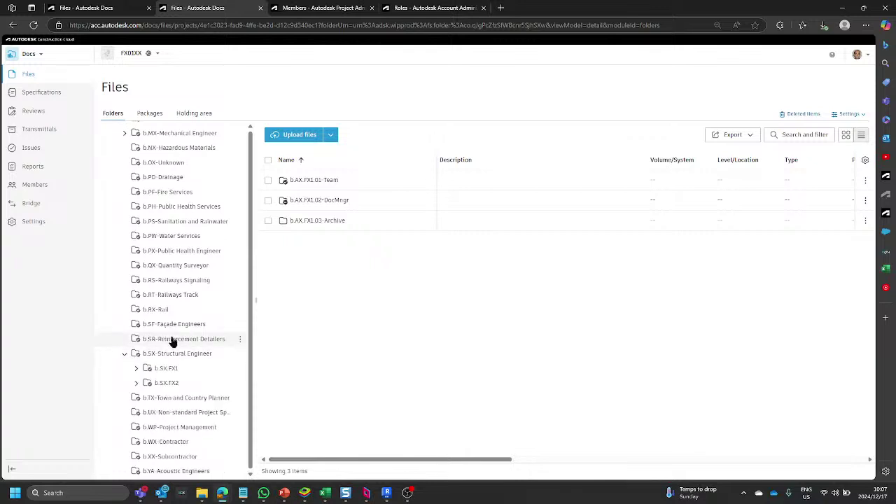
{"action": "scroll", "coordinate": [175, 335], "scroll_direction": "down", "scroll_amount": 1}
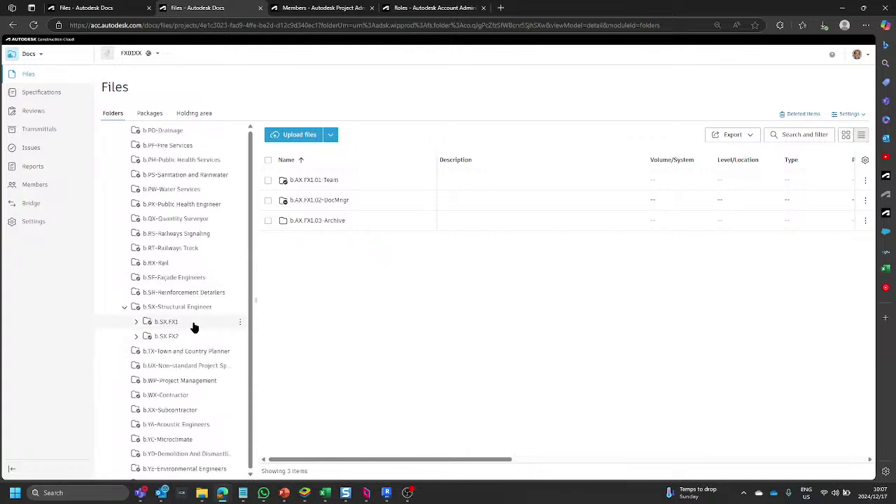
Open b.SX.FX1 to list its 01-Team, 02-DocMngr and 03-Archived subfolders, then scroll the tree up.
{"action": "left_click", "coordinate": [171, 324]}
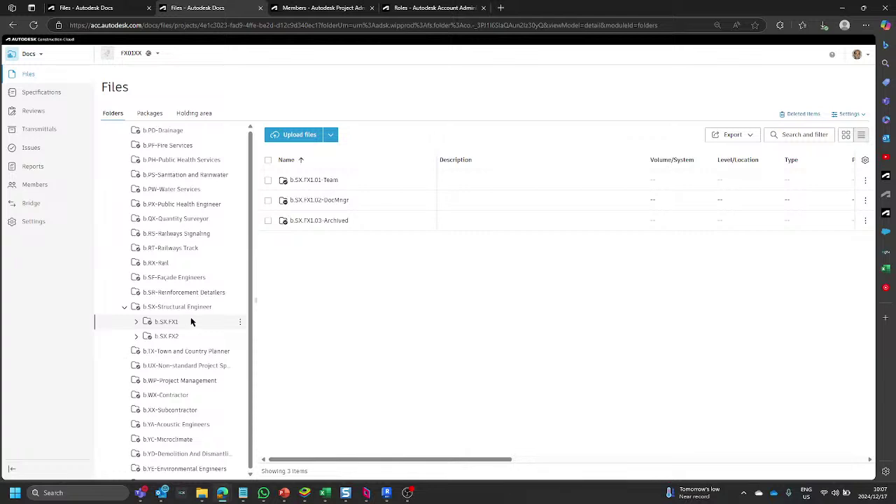
{"action": "scroll", "coordinate": [185, 320], "scroll_direction": "up", "scroll_amount": 10}
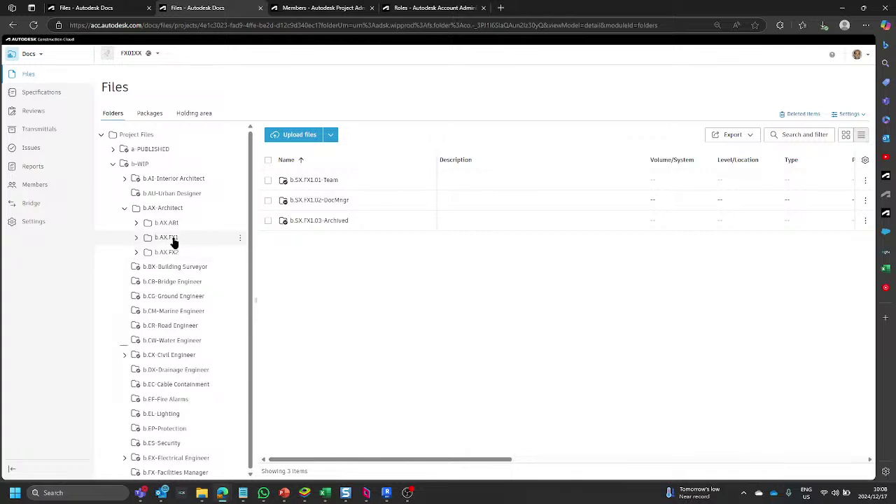
Open b.AX.FX1.01-Team and expand its Consumed folder to reveal the six subfolders.
{"action": "left_click", "coordinate": [173, 241]}
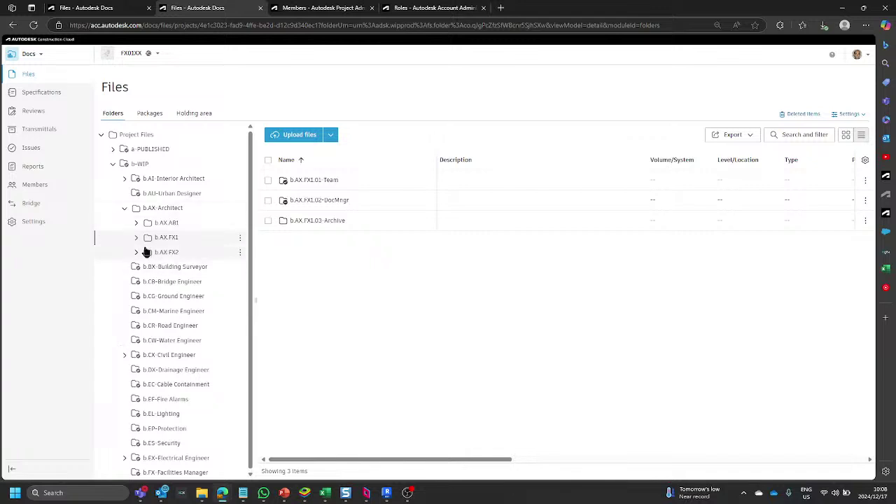
{"action": "left_click", "coordinate": [136, 240]}
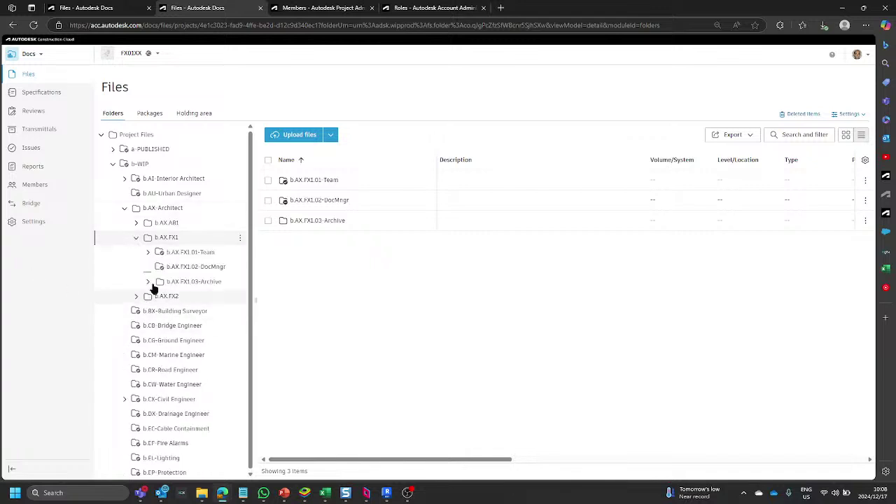
{"action": "left_click", "coordinate": [197, 258]}
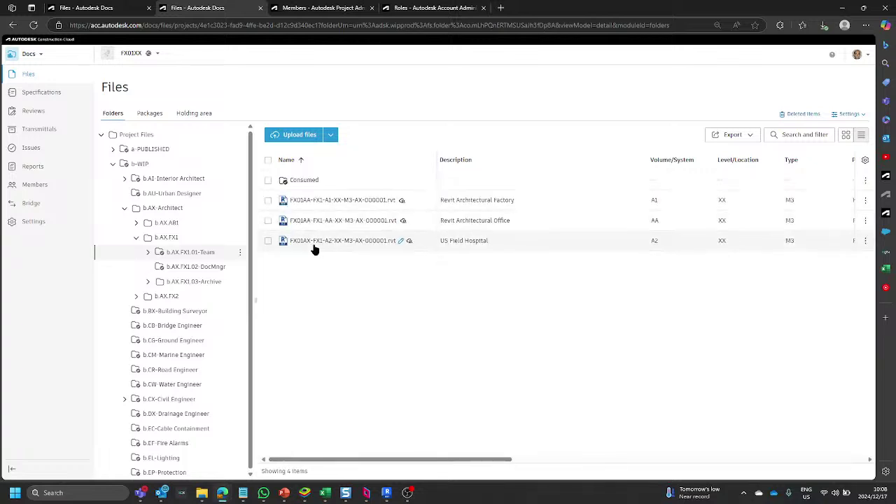
{"action": "left_click", "coordinate": [147, 253]}
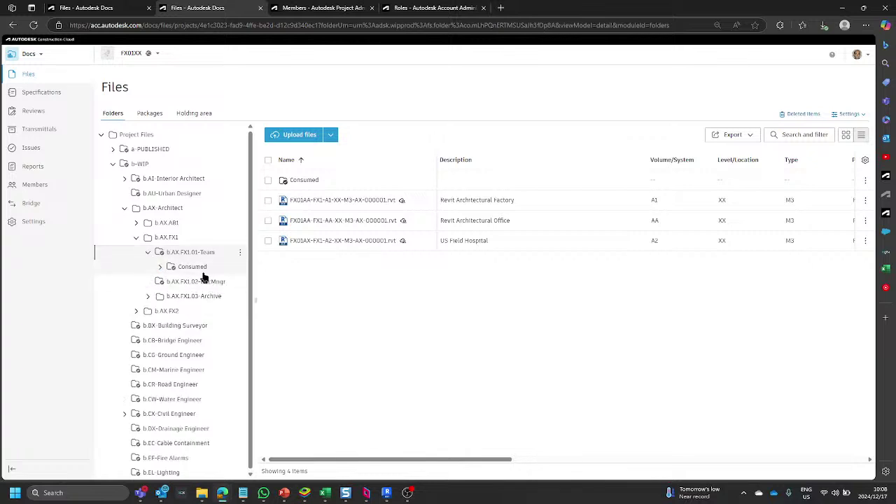
{"action": "left_click", "coordinate": [161, 267]}
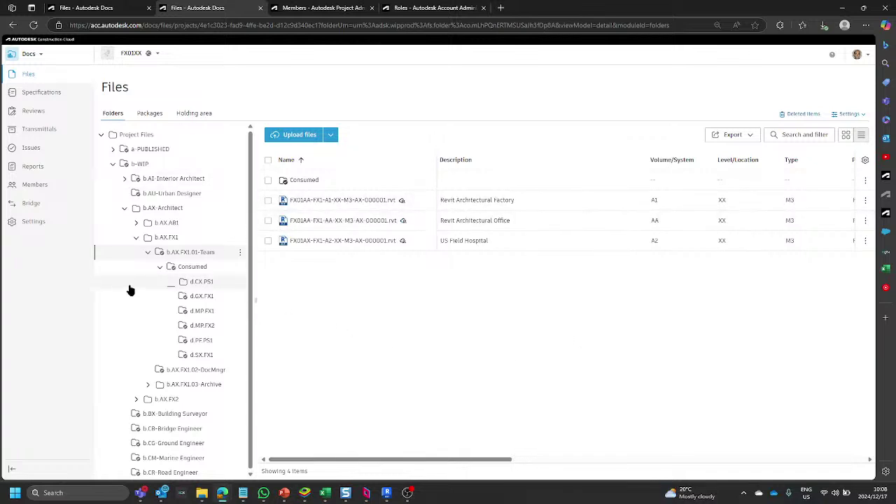
{"action": "scroll", "coordinate": [144, 292], "scroll_direction": "down", "scroll_amount": 10}
{"action": "scroll", "coordinate": [145, 292], "scroll_direction": "down", "scroll_amount": 8}
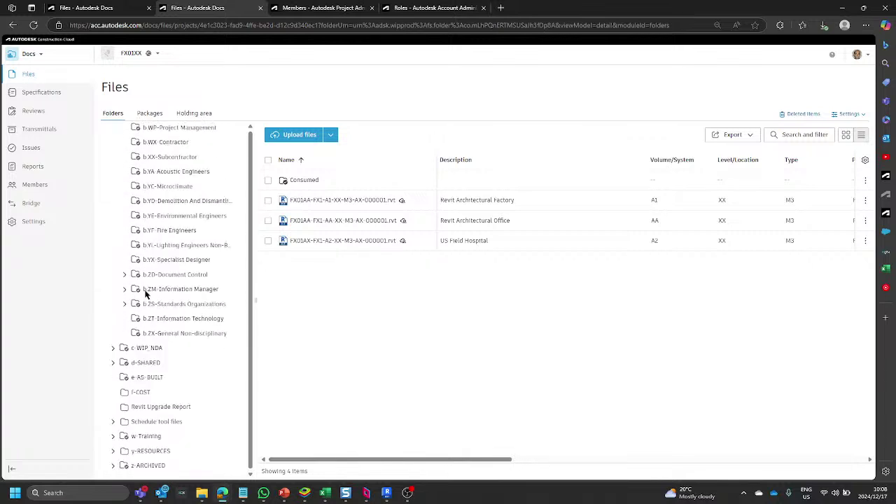
Expand d-SHARED > d.AX-Architect and open d.AX.FX1, scrolling right across its five Revit models.
{"action": "left_click", "coordinate": [112, 363]}
{"action": "scroll", "coordinate": [113, 364], "scroll_direction": "down", "scroll_amount": 2}
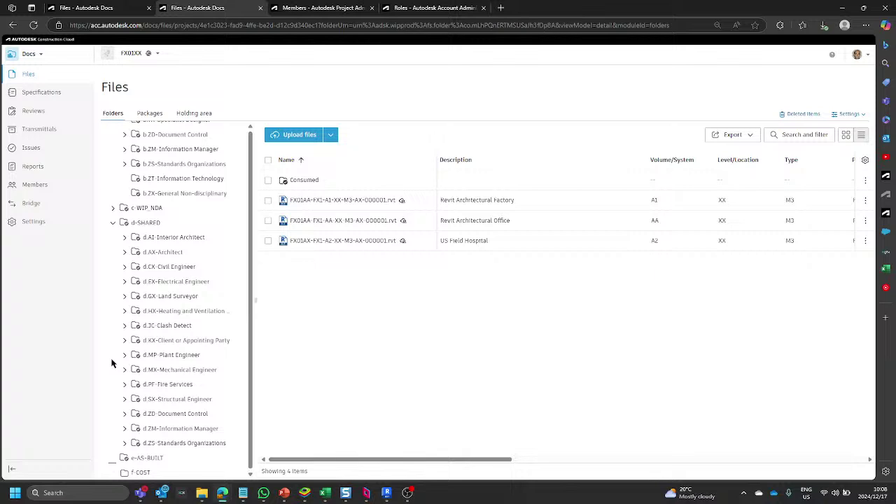
{"action": "left_click", "coordinate": [125, 253]}
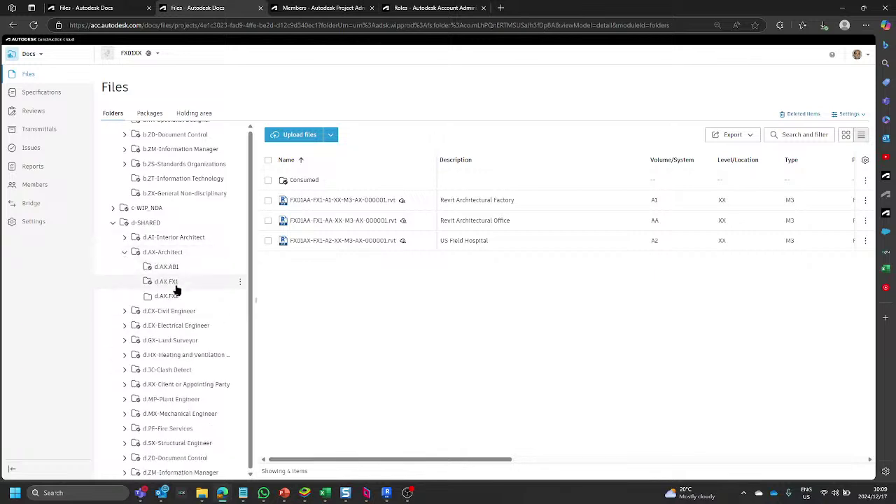
{"action": "left_click", "coordinate": [177, 284]}
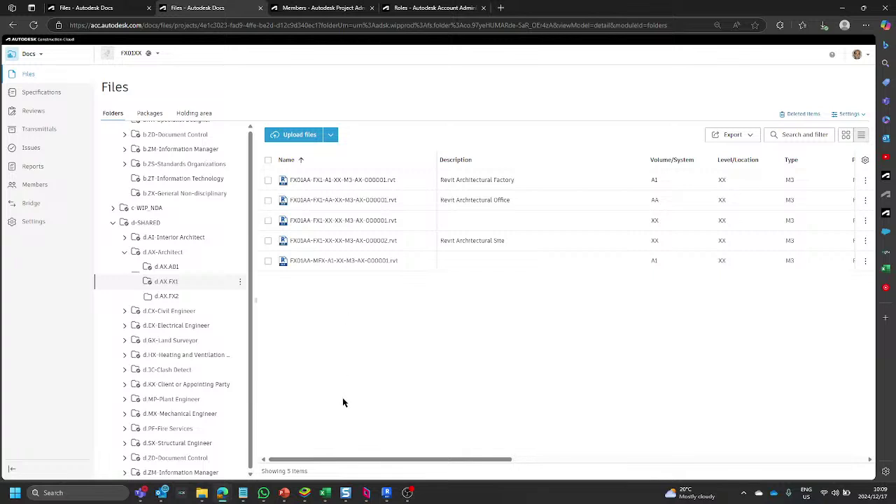
{"action": "left_click_drag", "start_coordinate": [410, 460], "coordinate": [706, 447]}
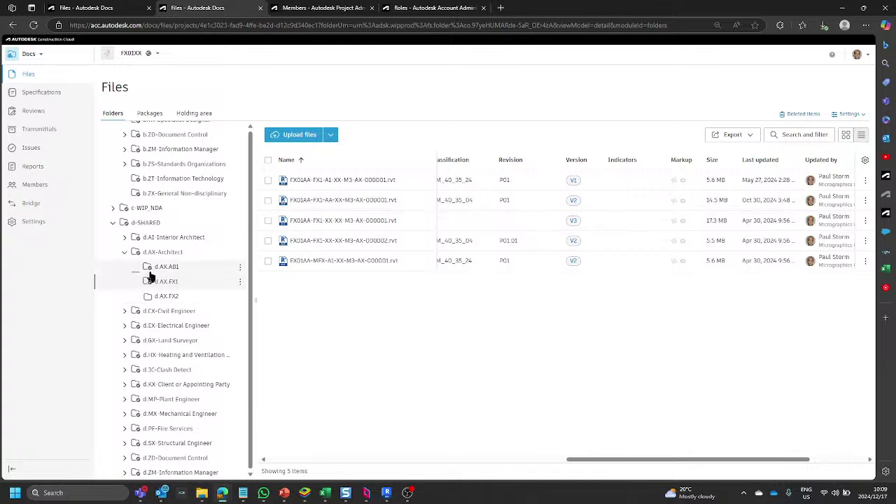
Open Consumed's d.SX.FX1 folder containing FX01AA-FX1-AA-XX-M3-SX-000001.rvt.
{"action": "scroll", "coordinate": [155, 274], "scroll_direction": "up", "scroll_amount": 3}
{"action": "scroll", "coordinate": [155, 274], "scroll_direction": "up", "scroll_amount": 10}
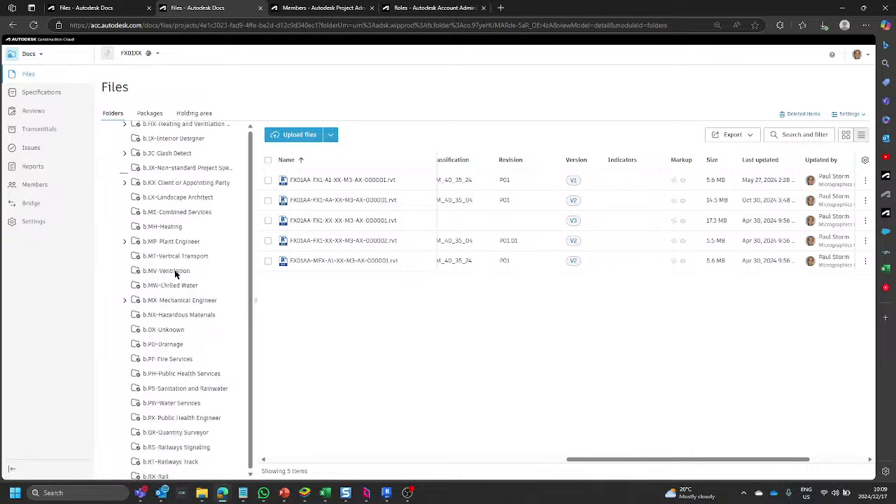
{"action": "scroll", "coordinate": [179, 263], "scroll_direction": "up", "scroll_amount": 2}
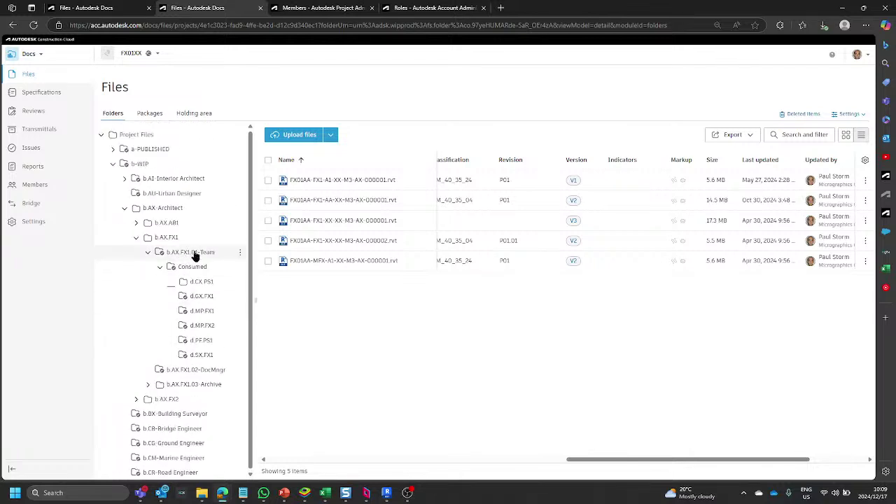
{"action": "scroll", "coordinate": [182, 273], "scroll_direction": "down", "scroll_amount": 15}
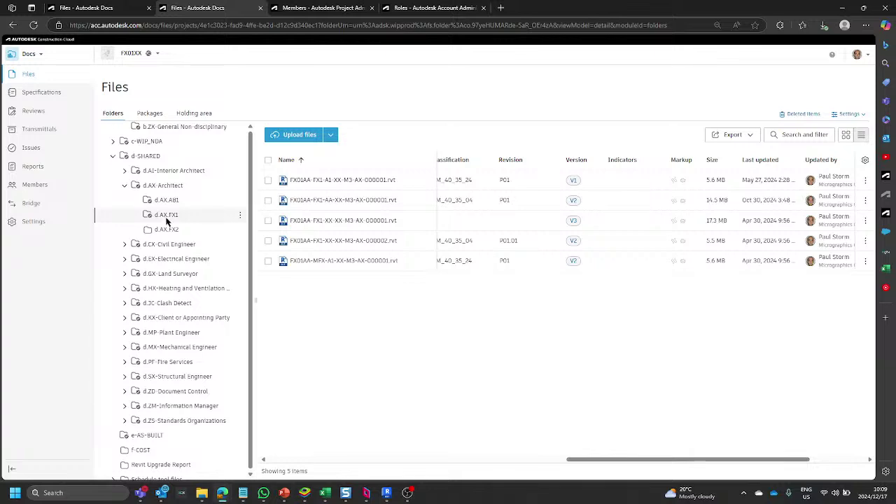
{"action": "scroll", "coordinate": [167, 221], "scroll_direction": "up", "scroll_amount": 15}
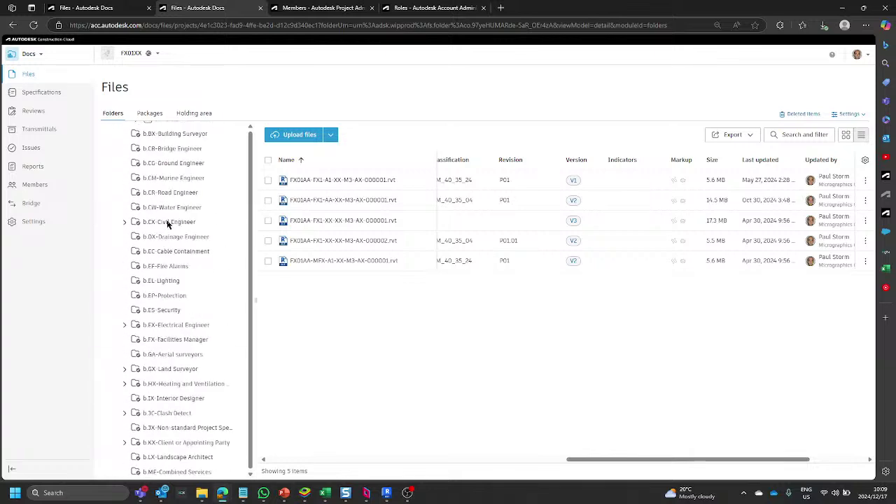
{"action": "scroll", "coordinate": [167, 222], "scroll_direction": "up", "scroll_amount": 5}
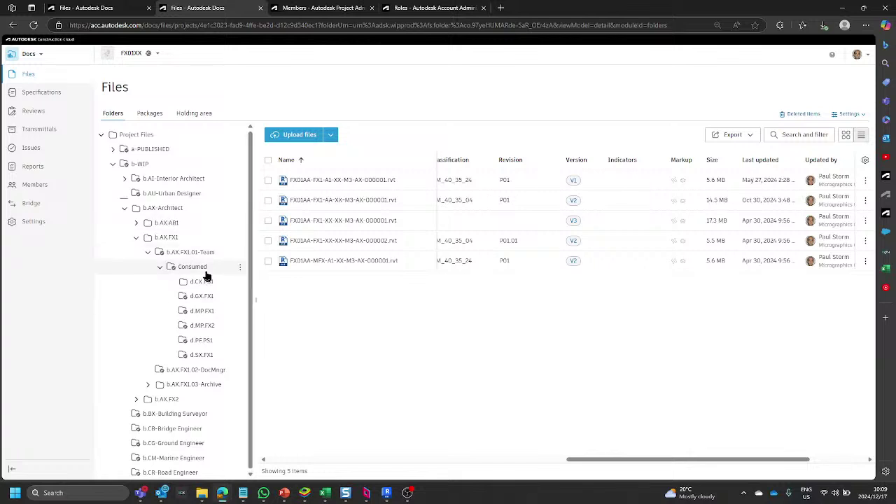
{"action": "left_click", "coordinate": [203, 356]}
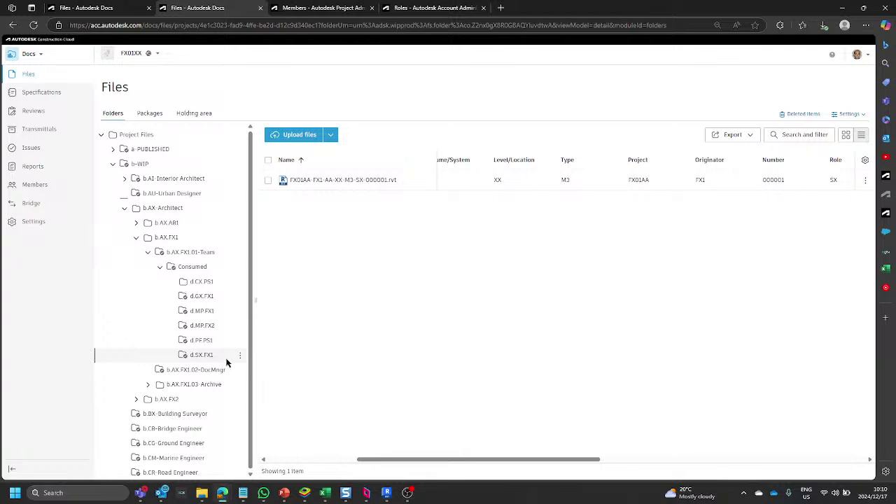
Collapse Consumed, reopen b.AX.FX1.01-Team and re-expand its Consumed folder beside the three Revit models.
{"action": "left_click", "coordinate": [160, 268]}
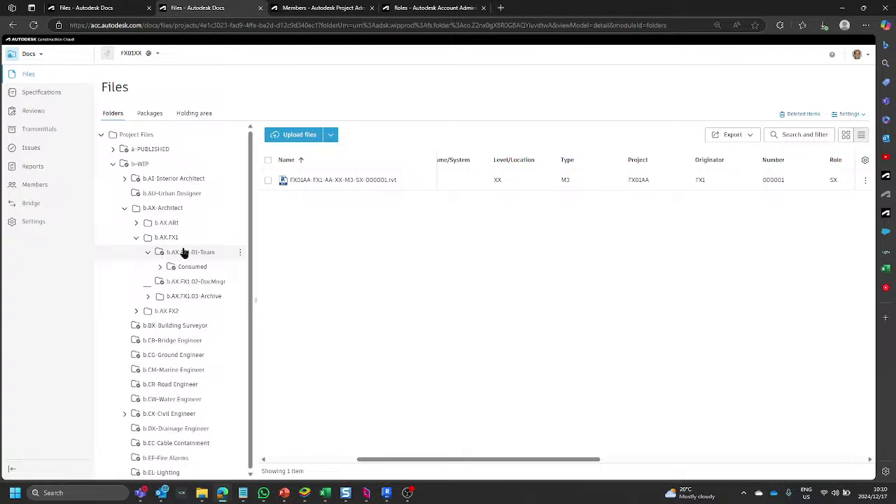
{"action": "left_click", "coordinate": [184, 254]}
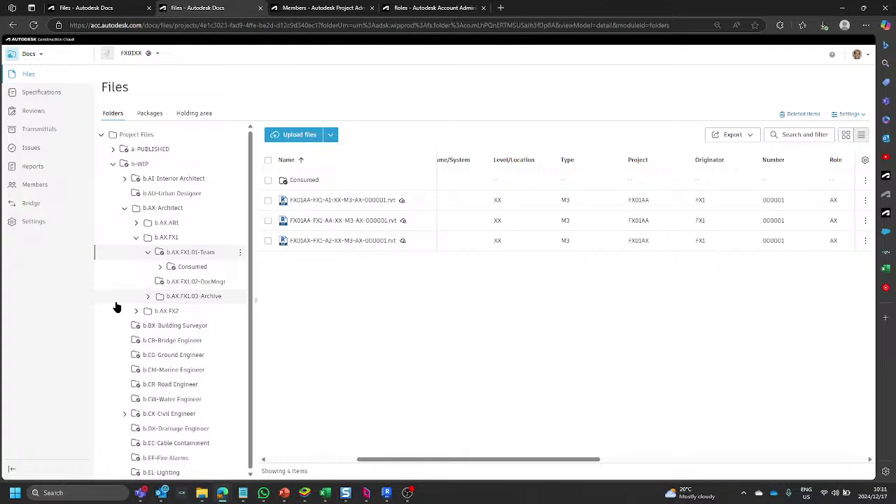
{"action": "left_click", "coordinate": [160, 270]}
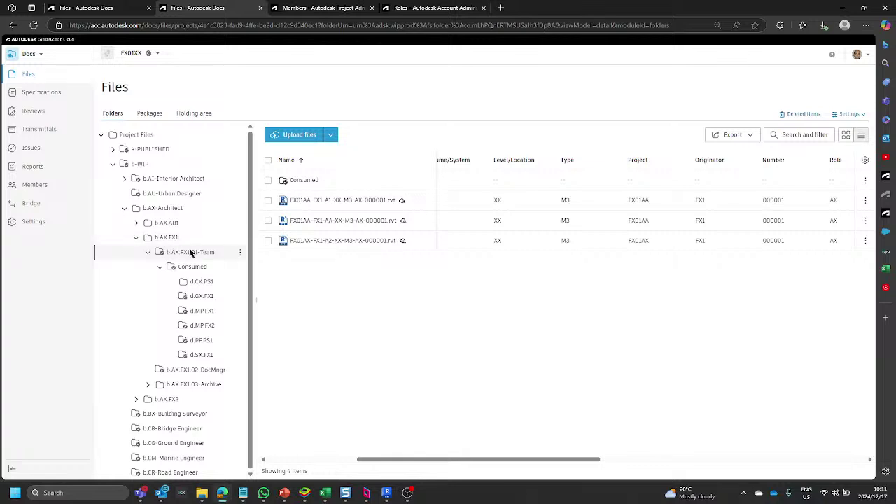
Collapse the Team branch, toggle b.AX-Architect, and open b.AX.FX1 to list its Team, DocMngr and Archive subfolders.
{"action": "left_click", "coordinate": [149, 253]}
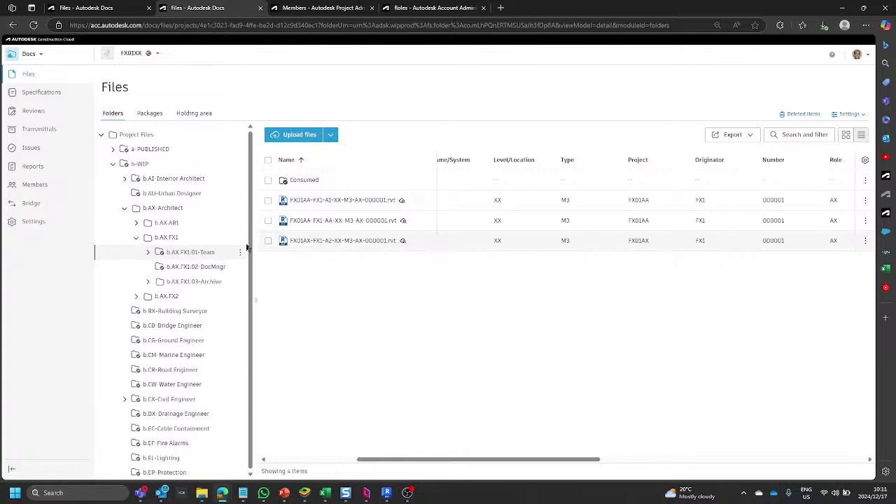
{"action": "scroll", "coordinate": [149, 322], "scroll_direction": "down", "scroll_amount": 10}
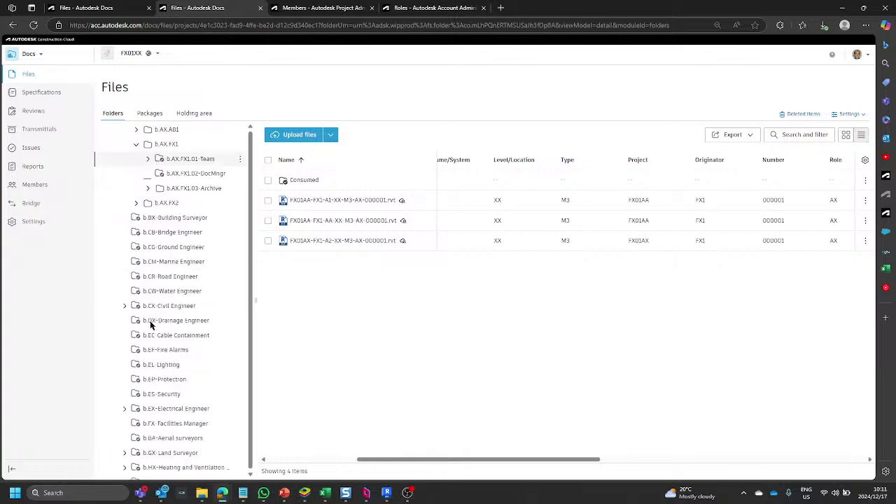
{"action": "scroll", "coordinate": [148, 325], "scroll_direction": "down", "scroll_amount": 5}
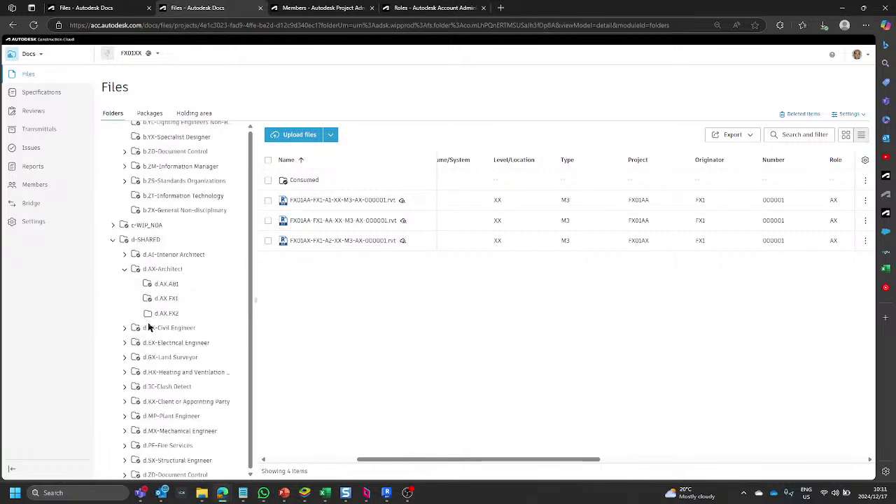
{"action": "scroll", "coordinate": [142, 382], "scroll_direction": "down", "scroll_amount": 3}
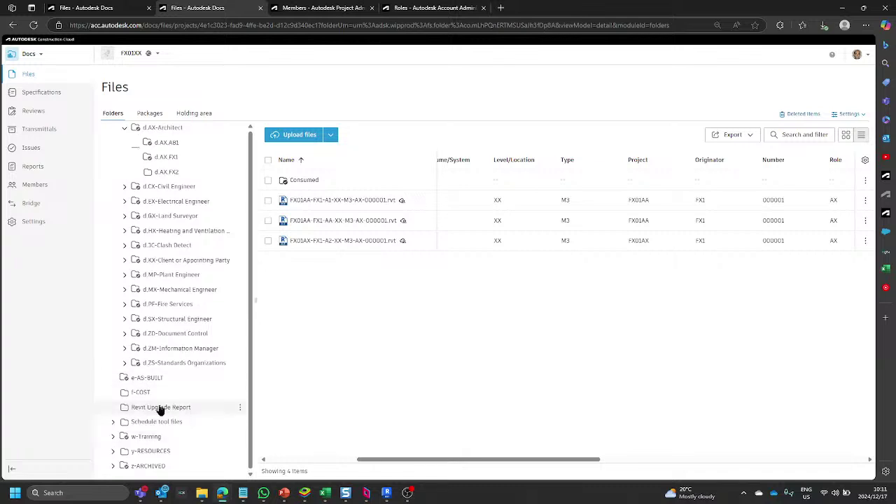
{"action": "scroll", "coordinate": [145, 362], "scroll_direction": "up", "scroll_amount": 5}
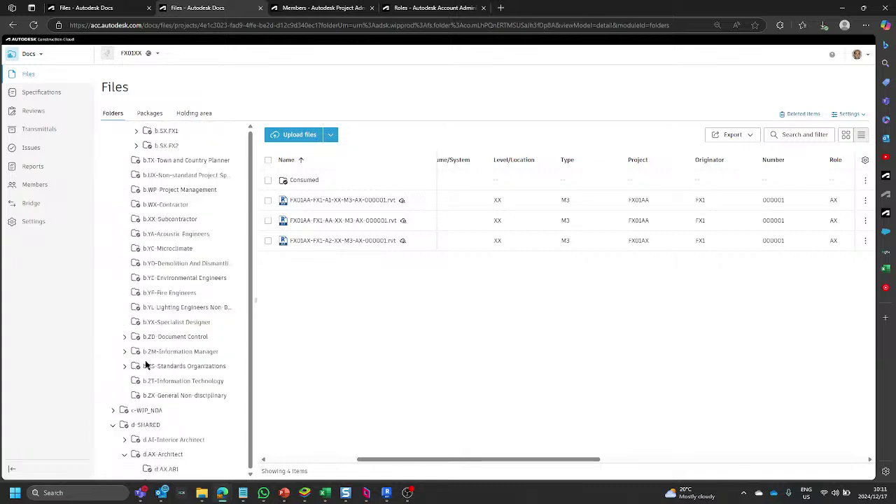
{"action": "scroll", "coordinate": [146, 364], "scroll_direction": "up", "scroll_amount": 4}
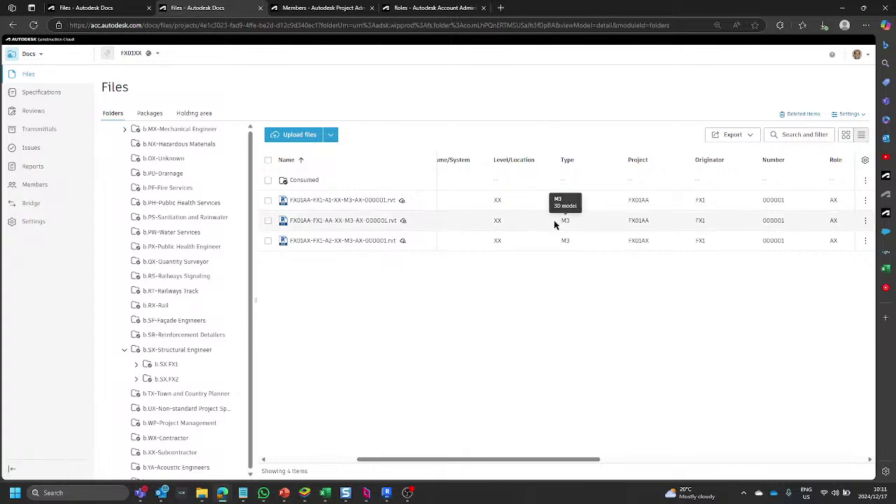
{"action": "scroll", "coordinate": [146, 252], "scroll_direction": "up", "scroll_amount": 10}
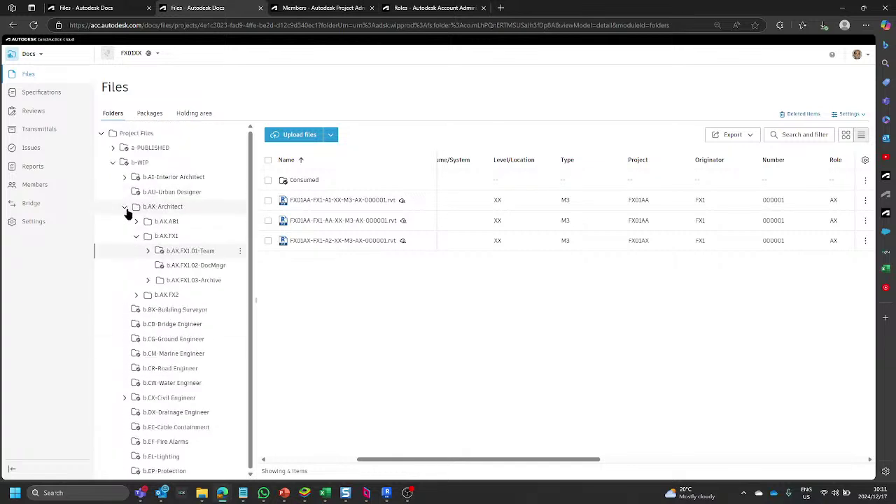
{"action": "left_click", "coordinate": [124, 206]}
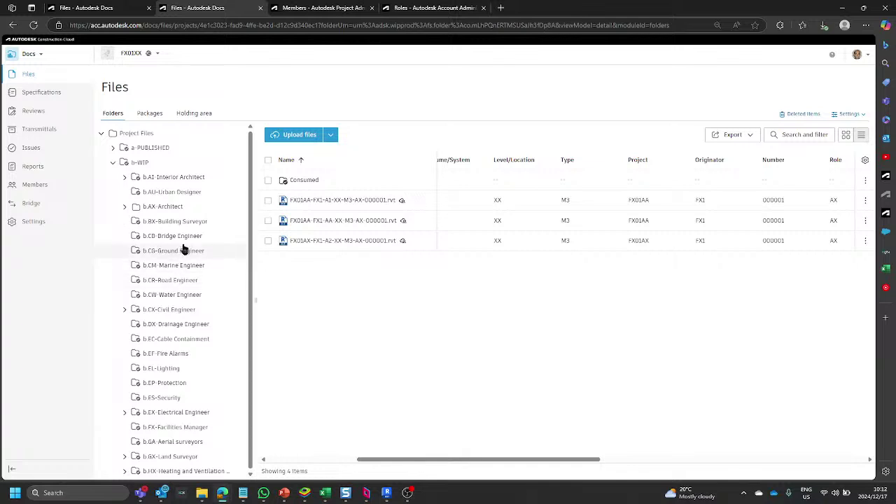
{"action": "left_click", "coordinate": [125, 206]}
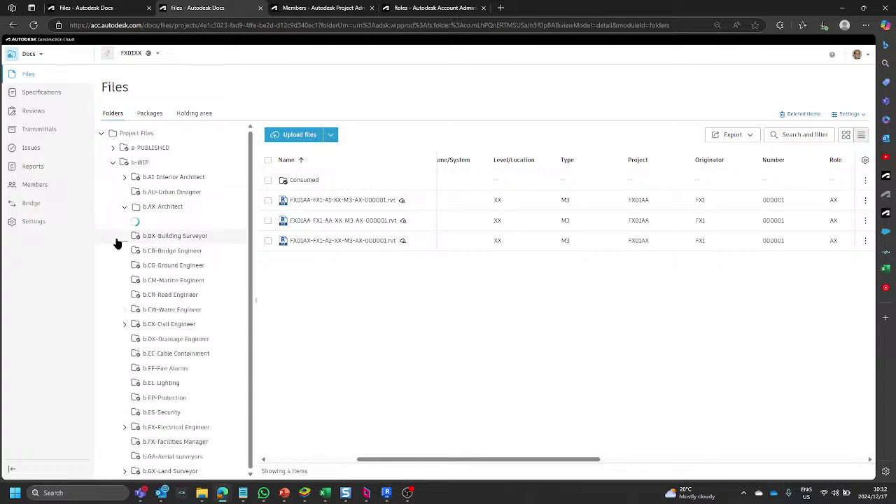
{"action": "left_click", "coordinate": [168, 240]}
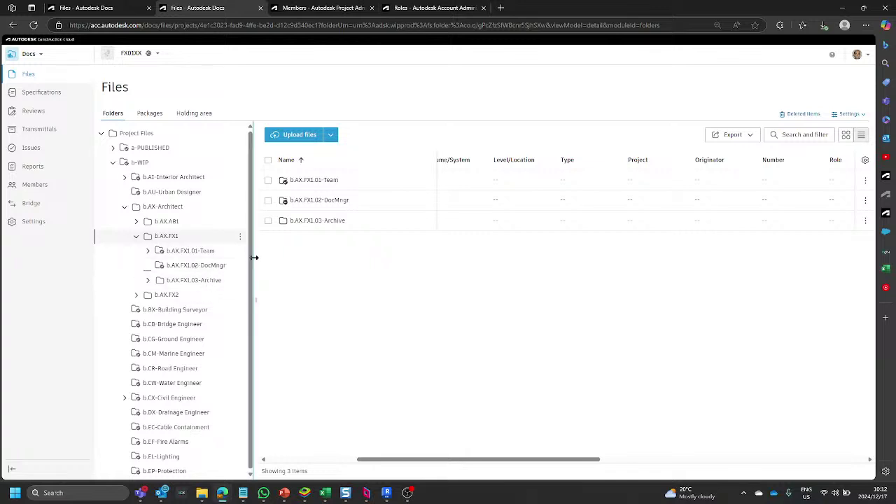
Widen the folder tree, view the b.AX.FX1.01-Team files, then open the empty b.AX.FX1.02-DocMngr folder.
{"action": "left_click_drag", "start_coordinate": [254, 259], "coordinate": [279, 259]}
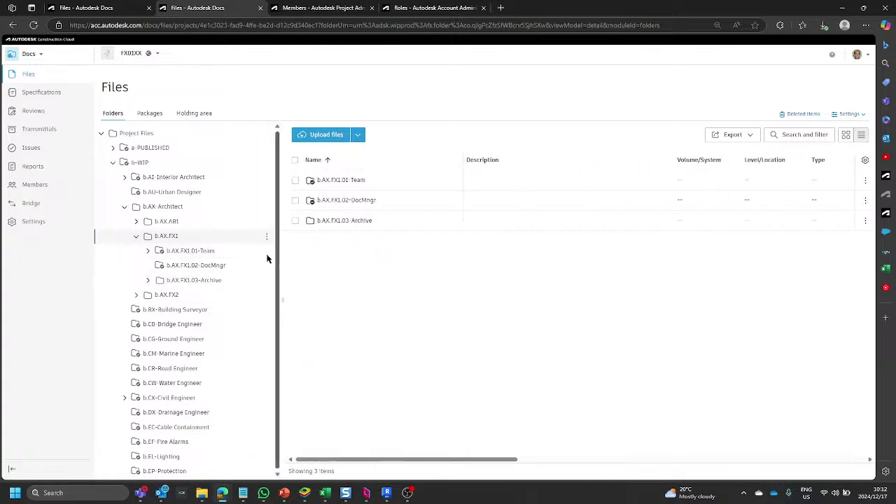
{"action": "left_click", "coordinate": [201, 254]}
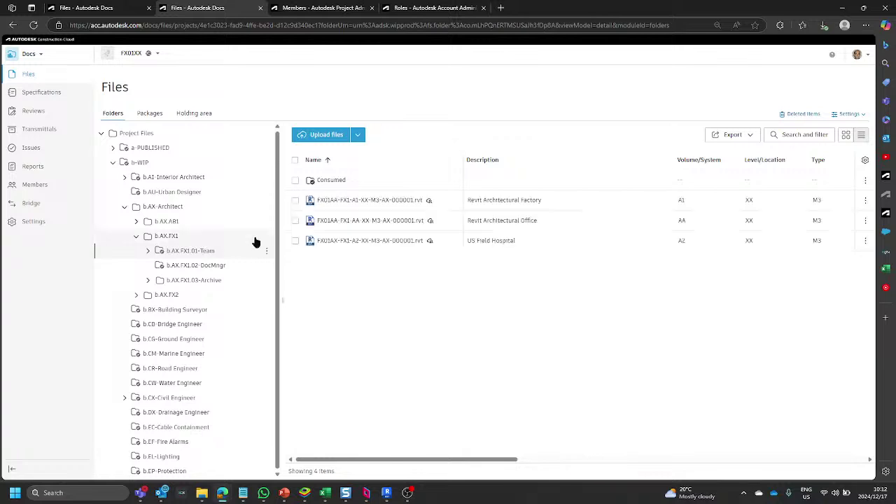
{"action": "left_click", "coordinate": [194, 269]}
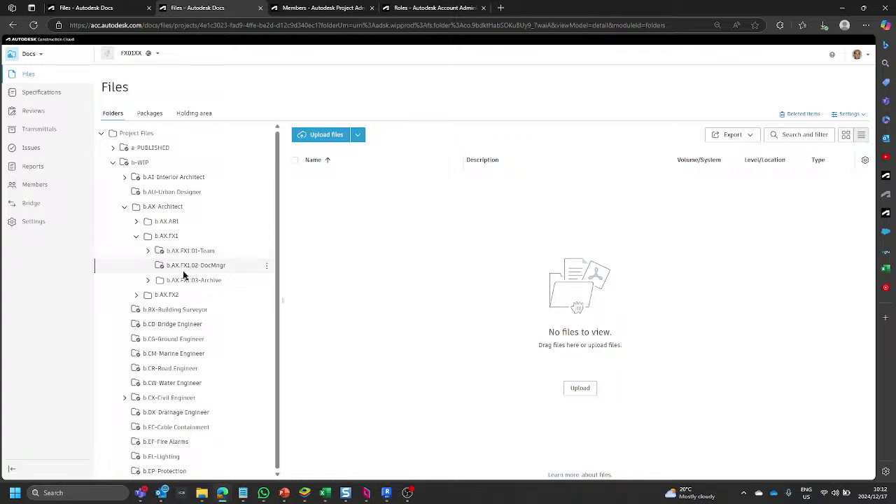
Expand and re-collapse a-PUBLISHED, then collapse b-WIP to reveal d.AX.ABI, d.AX.FX1 and d.AX.FX2.
{"action": "left_click", "coordinate": [113, 148]}
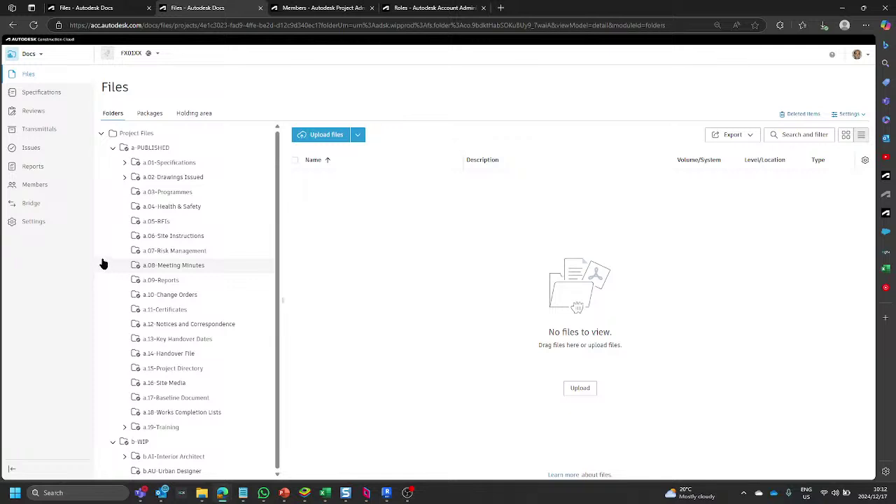
{"action": "left_click", "coordinate": [113, 149]}
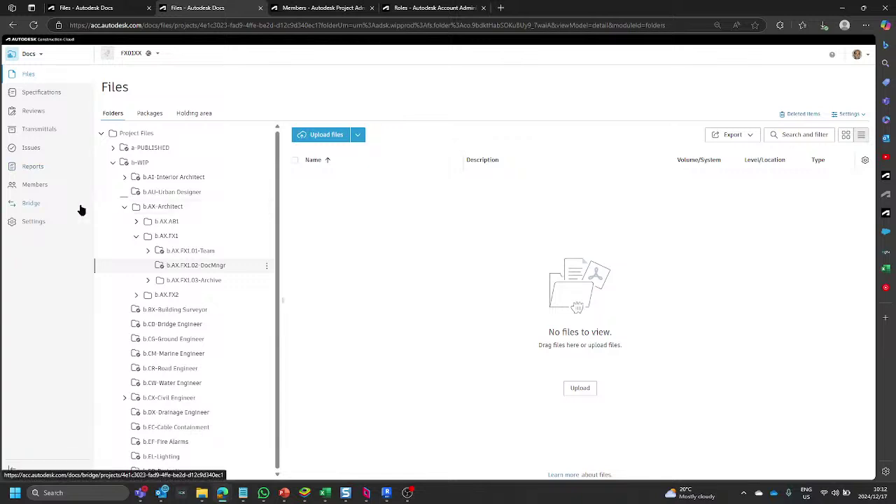
{"action": "left_click", "coordinate": [112, 162]}
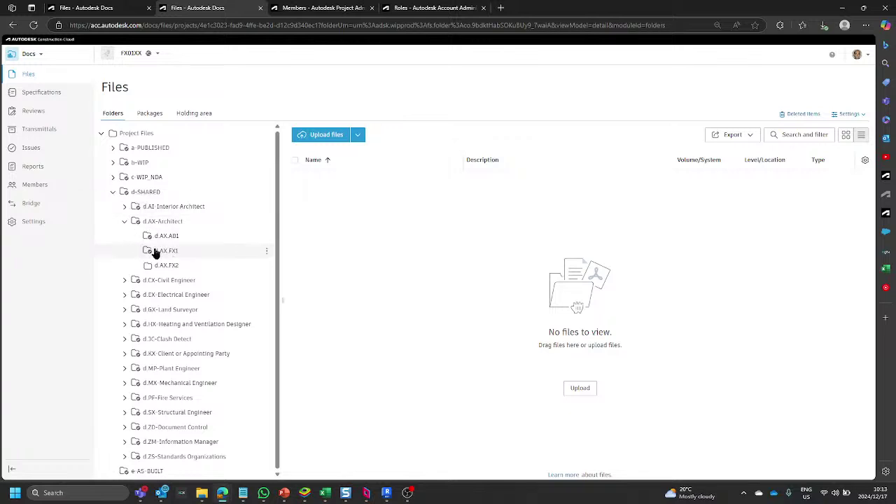
Reopen b.AX.FX1.01-Team, fold away b.AX.FX1 and b.AX-Architect, and bring up the Excel permissions matrix.
{"action": "left_click", "coordinate": [113, 192]}
{"action": "left_click", "coordinate": [114, 164]}
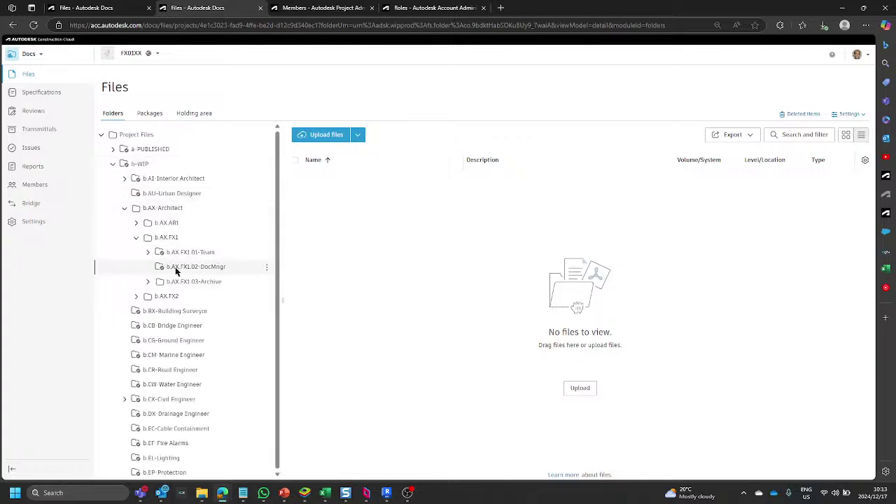
{"action": "left_click", "coordinate": [169, 255]}
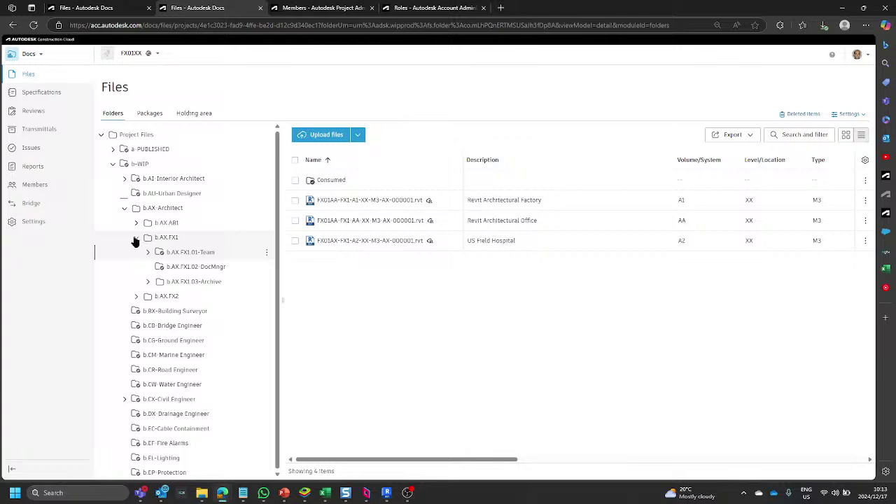
{"action": "left_click", "coordinate": [136, 238]}
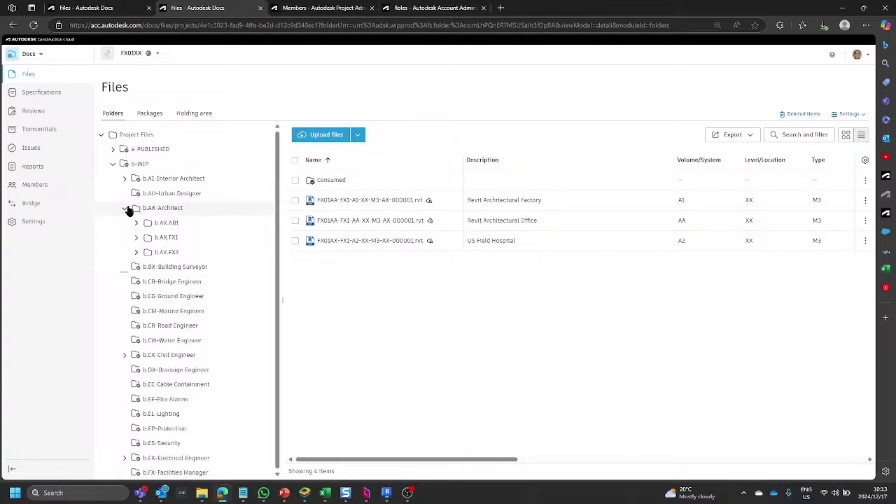
{"action": "left_click", "coordinate": [126, 209]}
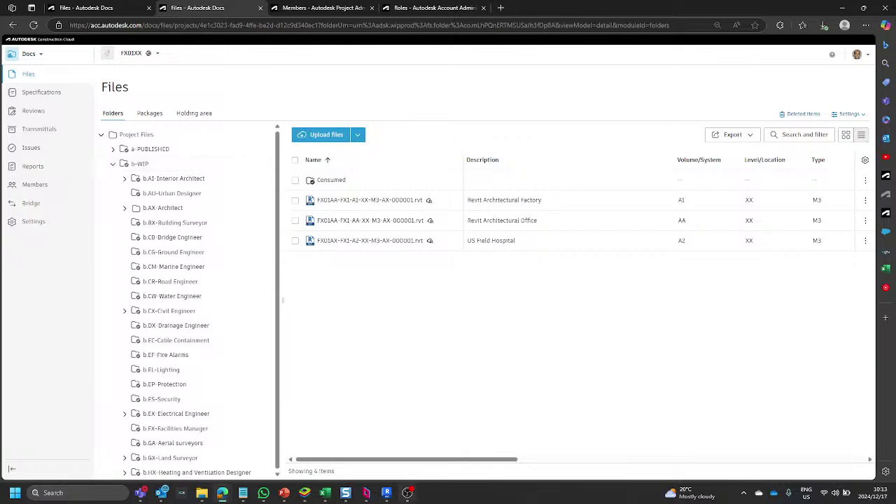
{"action": "left_click", "coordinate": [322, 493]}
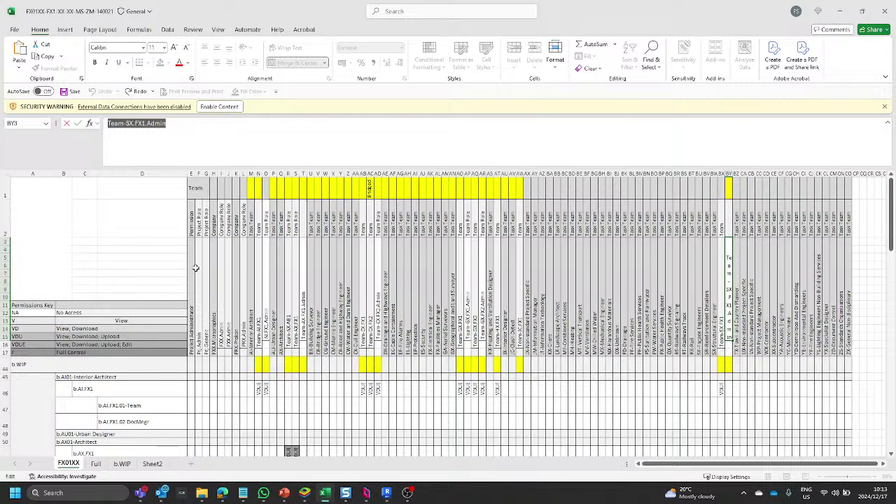
Review the FX01XX-FX1-XX-XX-MS-ZM-140021 team-by-folder access grid, then minimize Excel back to the browser.
{"action": "scroll", "coordinate": [211, 266], "scroll_direction": "down", "scroll_amount": 15}
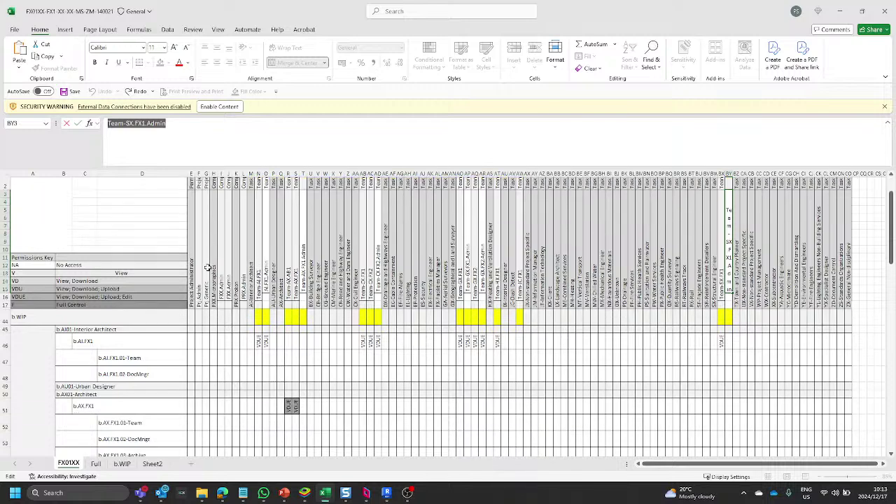
{"action": "scroll", "coordinate": [212, 265], "scroll_direction": "down", "scroll_amount": 16}
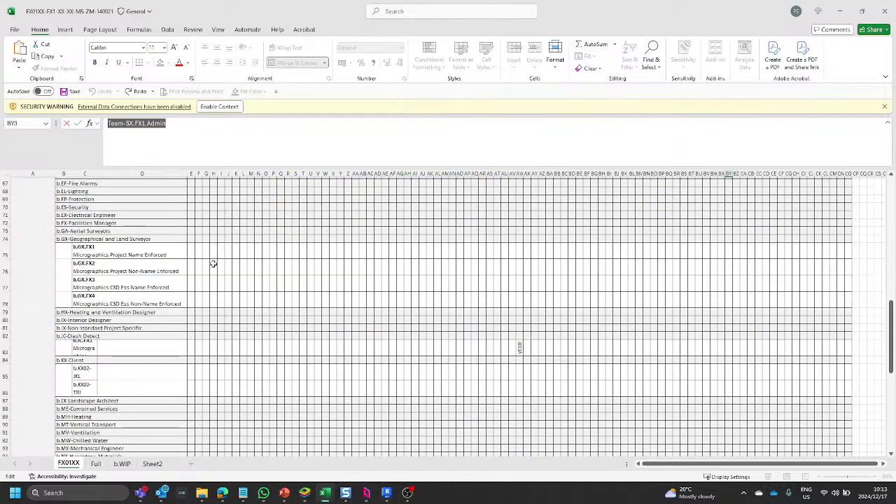
{"action": "scroll", "coordinate": [246, 245], "scroll_direction": "up", "scroll_amount": 12}
{"action": "scroll", "coordinate": [245, 246], "scroll_direction": "up", "scroll_amount": 10}
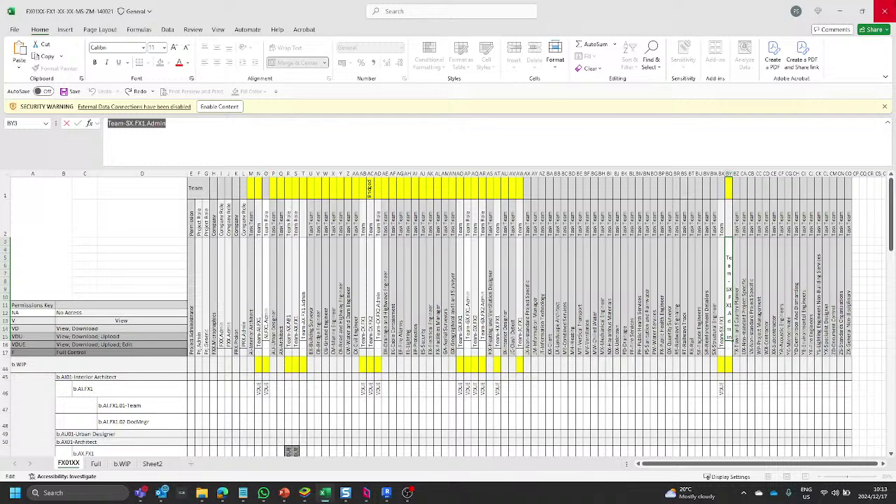
{"action": "left_click", "coordinate": [838, 14]}
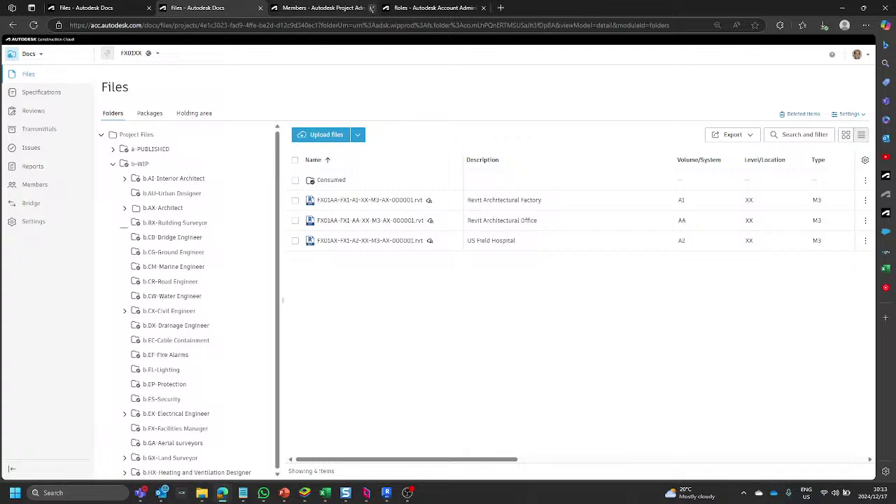
{"action": "left_click", "coordinate": [441, 8]}
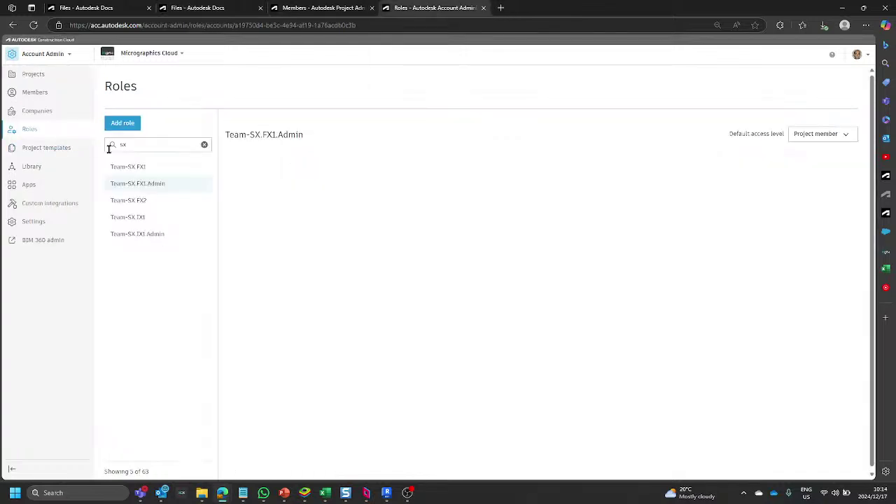
{"action": "left_click", "coordinate": [204, 144]}
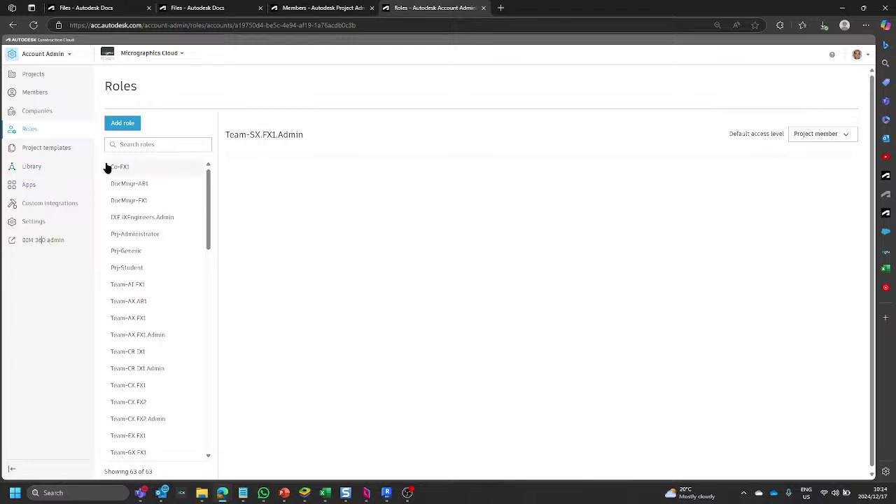
{"action": "left_click", "coordinate": [130, 143]}
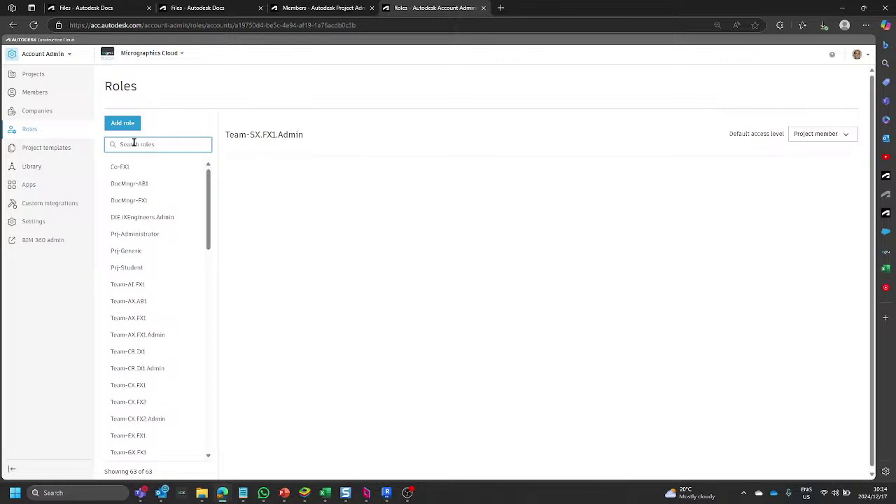
{"action": "type", "text": "sx"}
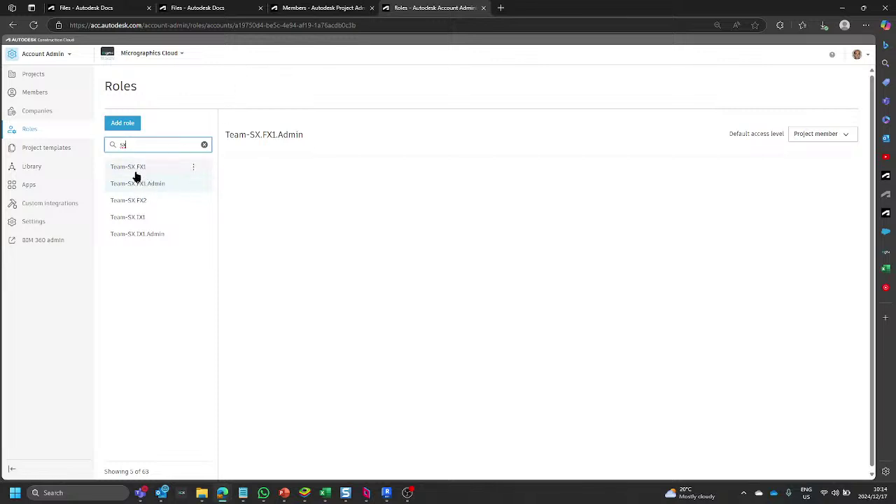
{"action": "left_click", "coordinate": [193, 9]}
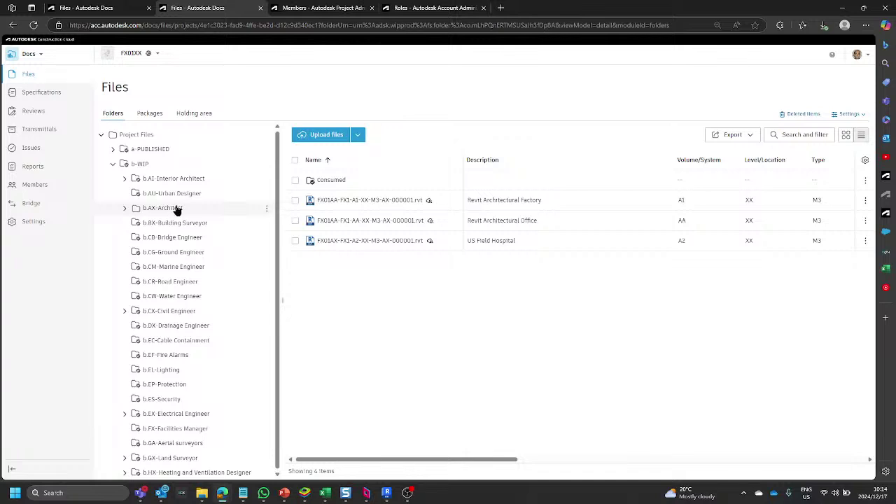
Select Project Files and open its Permissions settings, showing two users with Manage access.
{"action": "left_click", "coordinate": [131, 136]}
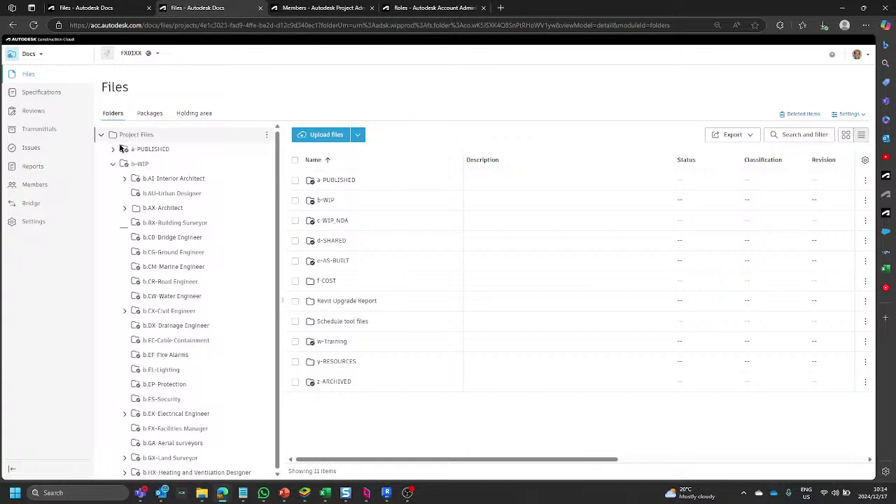
{"action": "left_click", "coordinate": [267, 135]}
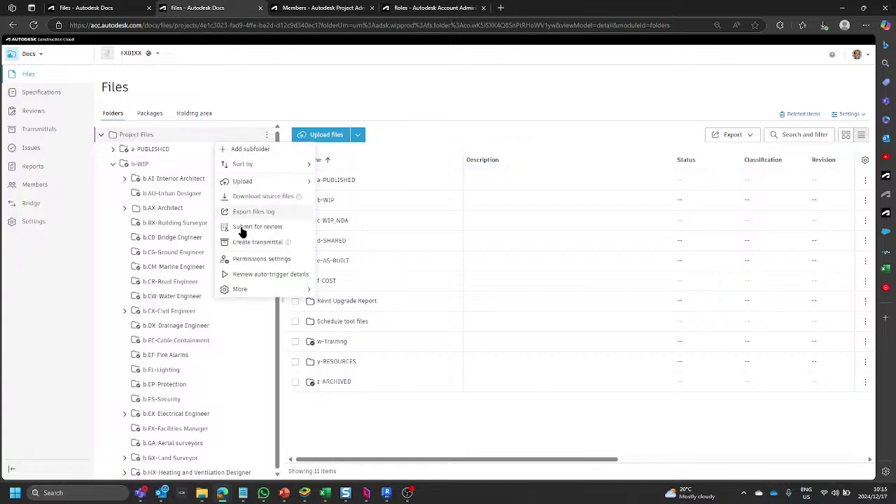
{"action": "left_click", "coordinate": [247, 259]}
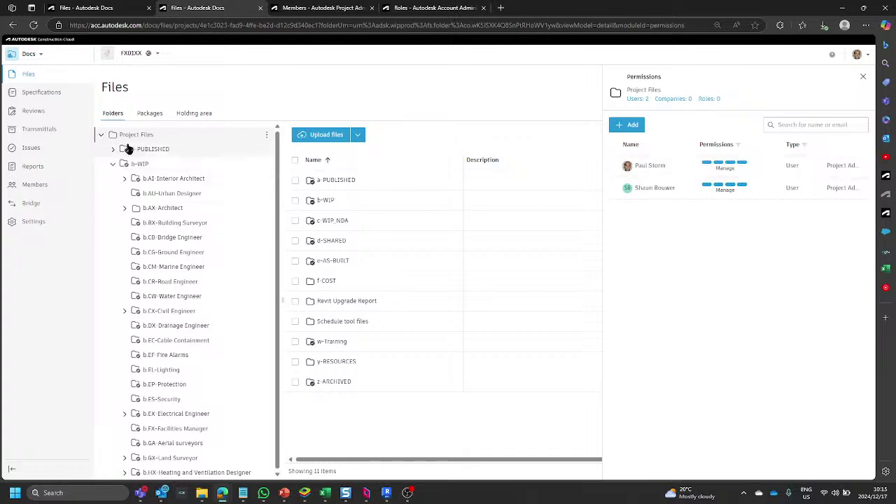
Refresh the Project Files tree and compare the root and b-WIP folder permissions.
{"action": "left_click", "coordinate": [102, 135]}
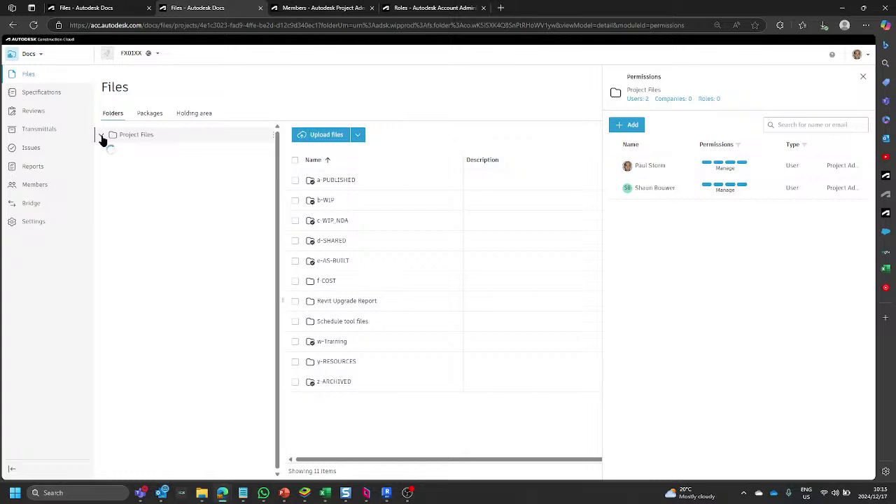
{"action": "left_click", "coordinate": [102, 135]}
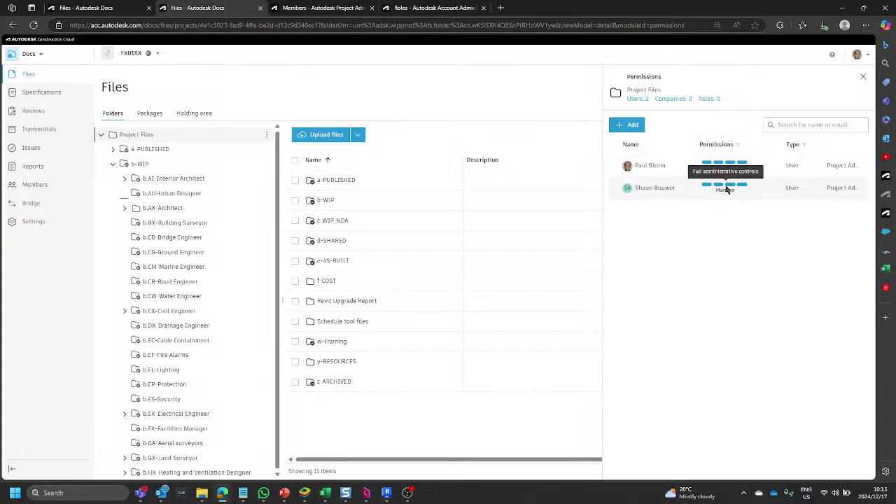
{"action": "left_click", "coordinate": [138, 164]}
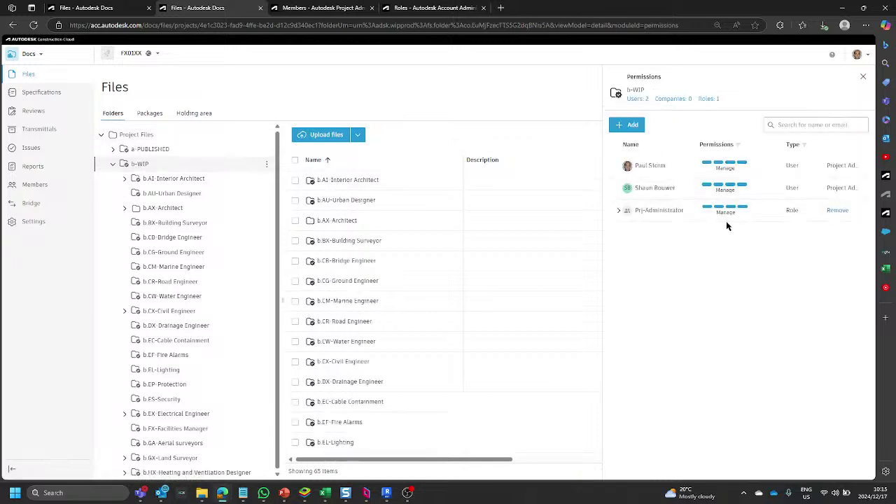
{"action": "left_click", "coordinate": [138, 135]}
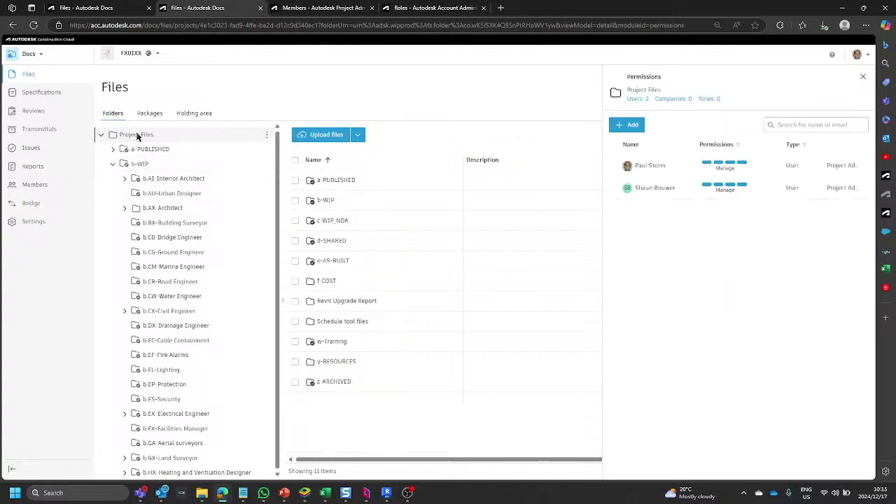
{"action": "left_click", "coordinate": [152, 167]}
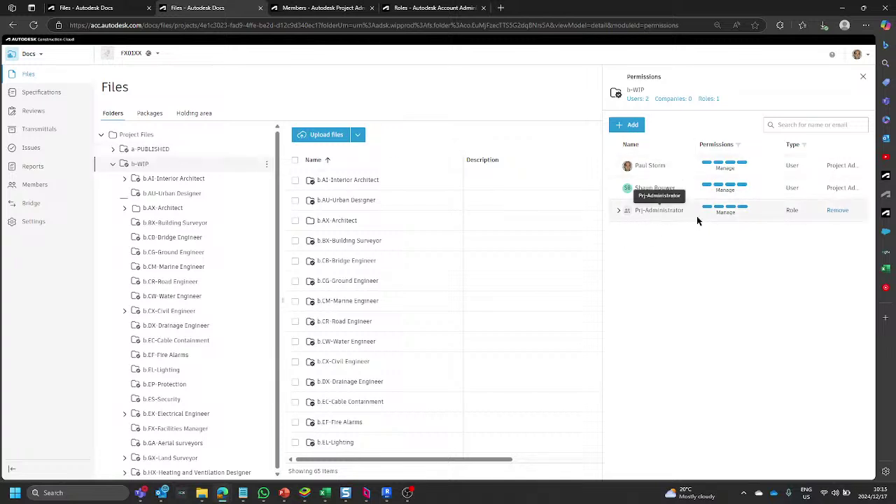
Inspect the Prj-Administrator role's members and Manage level on b-WIP, then reopen b-WIP.
{"action": "left_click", "coordinate": [619, 212]}
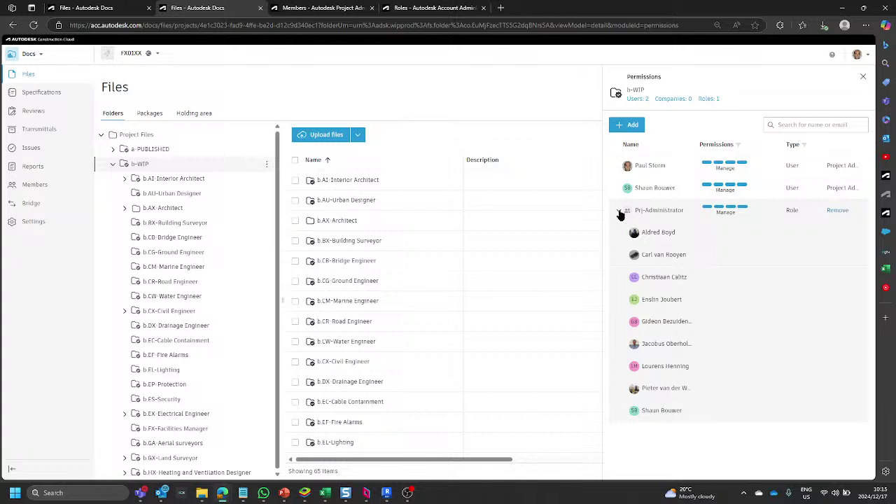
{"action": "left_click", "coordinate": [619, 212]}
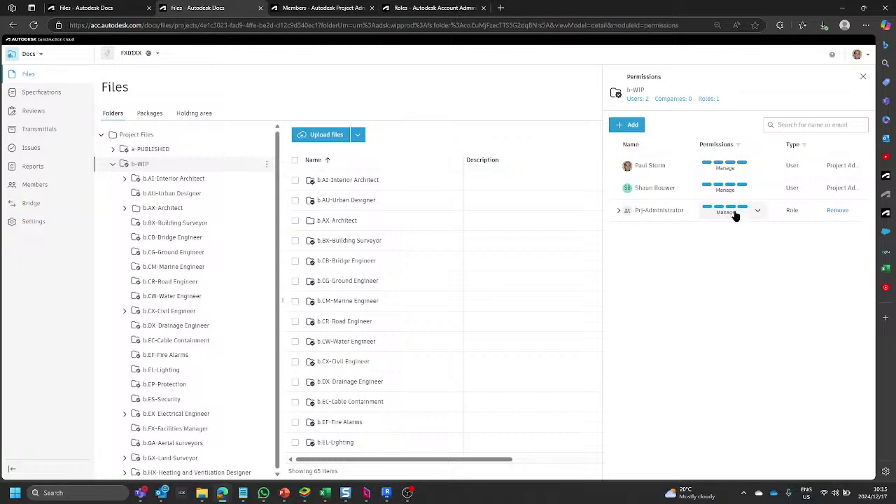
{"action": "left_click", "coordinate": [758, 216]}
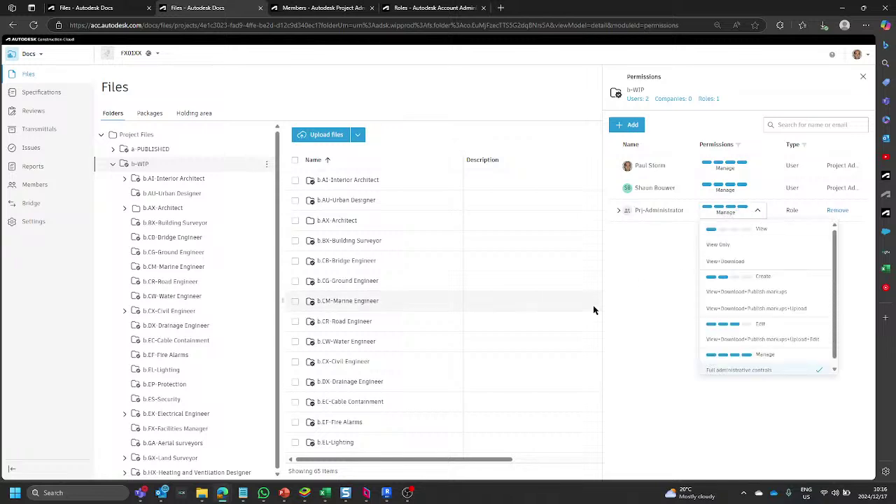
{"action": "left_click", "coordinate": [645, 273]}
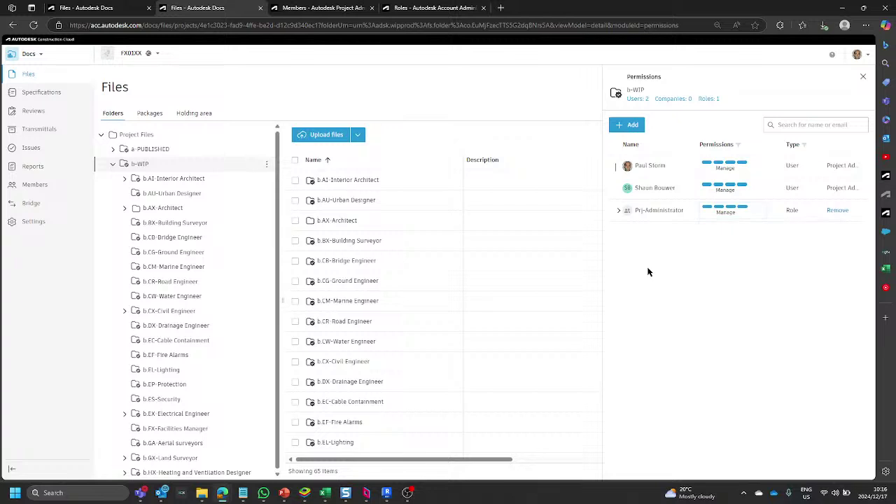
{"action": "left_click", "coordinate": [140, 136]}
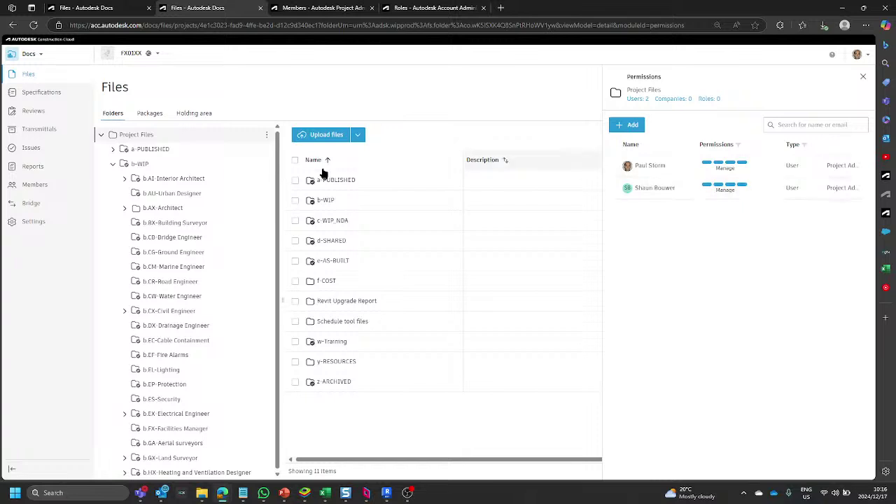
{"action": "left_click", "coordinate": [171, 168]}
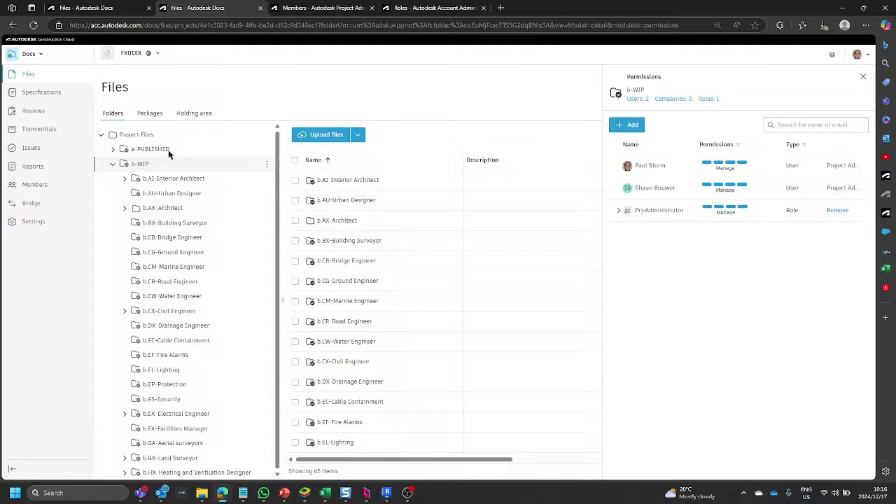
Expand b.AX-Architect and open b.AX.FX1 to show its permissions.
{"action": "left_click", "coordinate": [125, 209]}
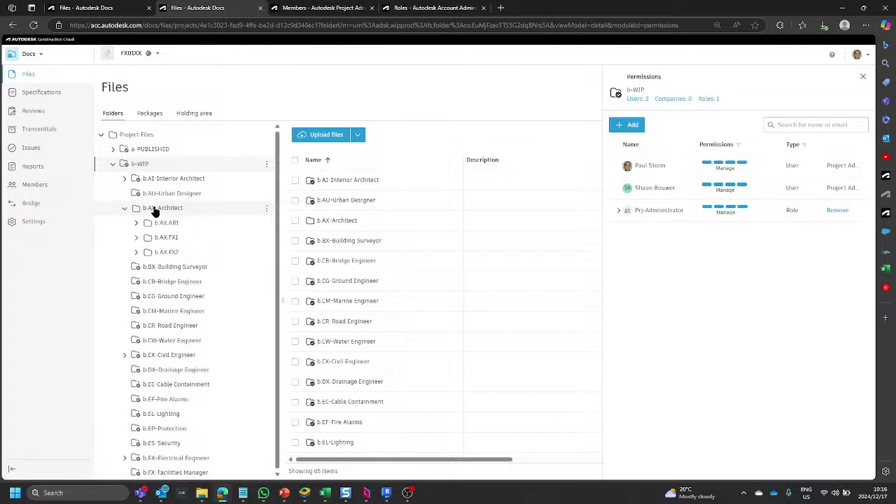
{"action": "left_click", "coordinate": [162, 208]}
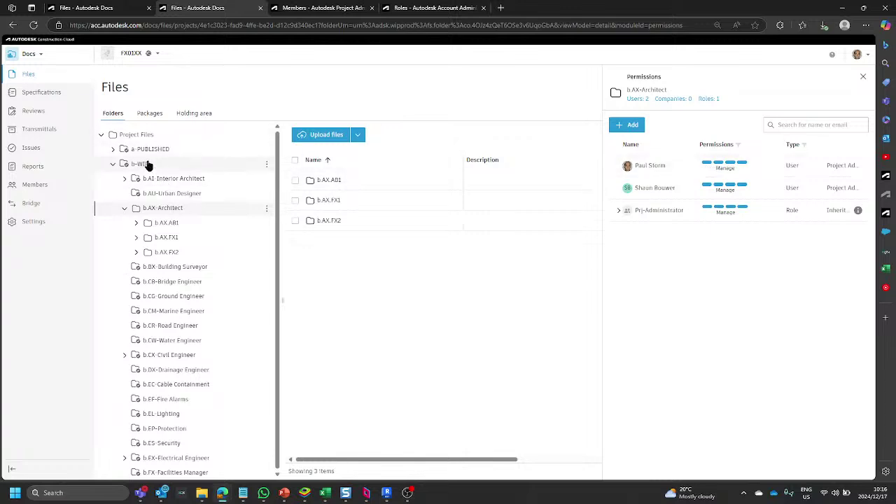
{"action": "left_click", "coordinate": [162, 239]}
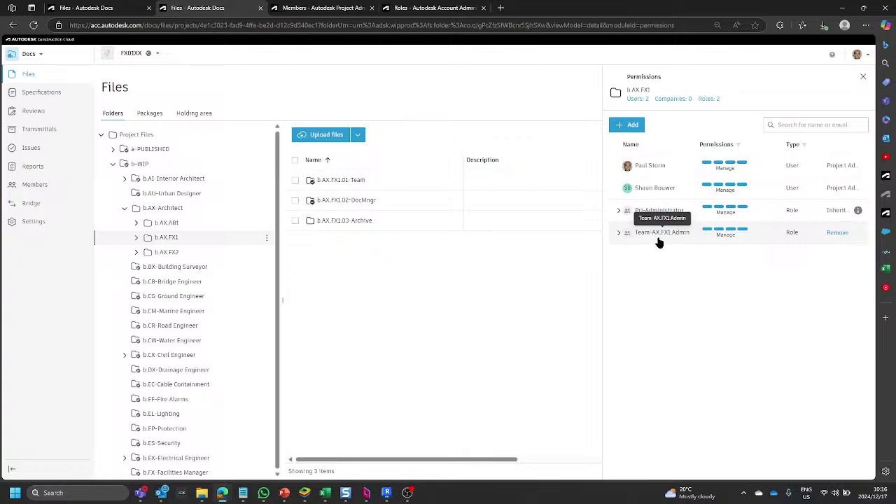
Check the Team-AX.FX1.Admin role's members and Manage level, then expand b.AX.FX1 in the tree.
{"action": "left_click", "coordinate": [618, 234]}
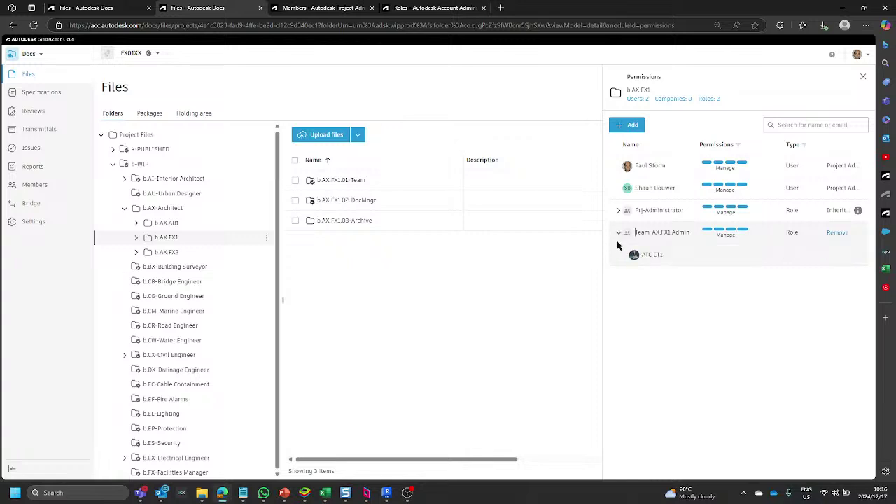
{"action": "left_click", "coordinate": [759, 234]}
{"action": "scroll", "coordinate": [751, 374], "scroll_direction": "down", "scroll_amount": 1}
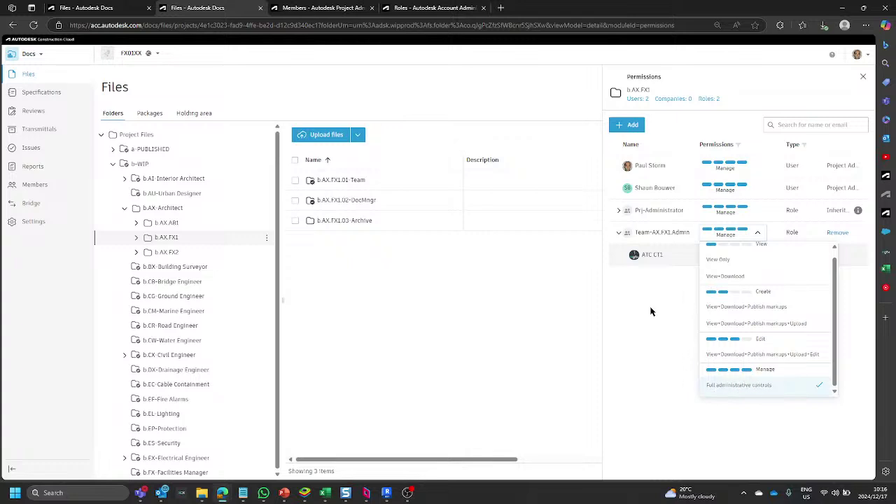
{"action": "left_click", "coordinate": [665, 292]}
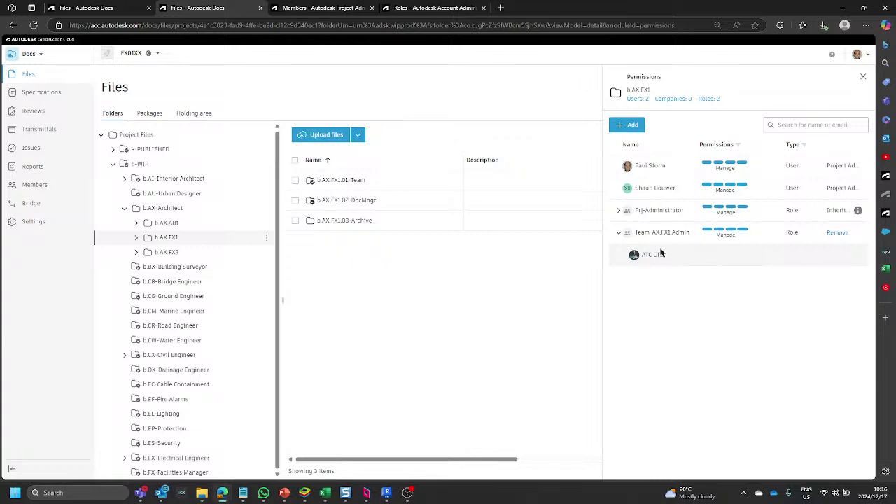
{"action": "left_click", "coordinate": [619, 236]}
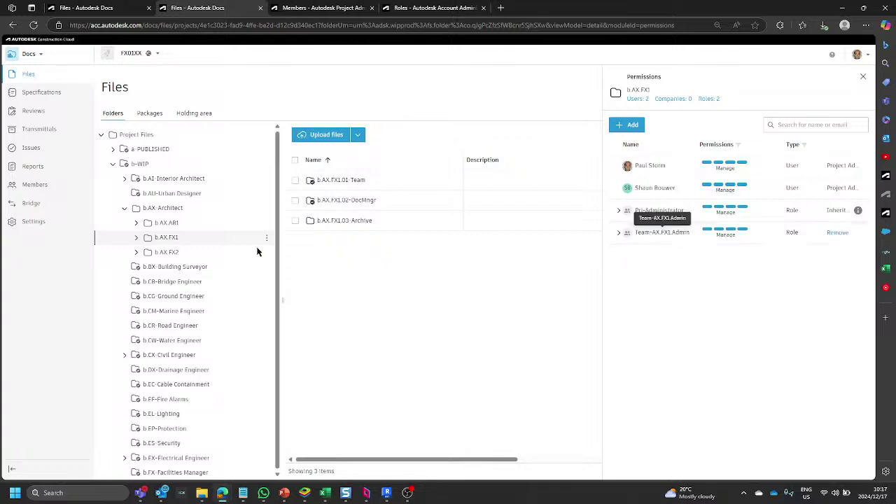
{"action": "left_click", "coordinate": [137, 238]}
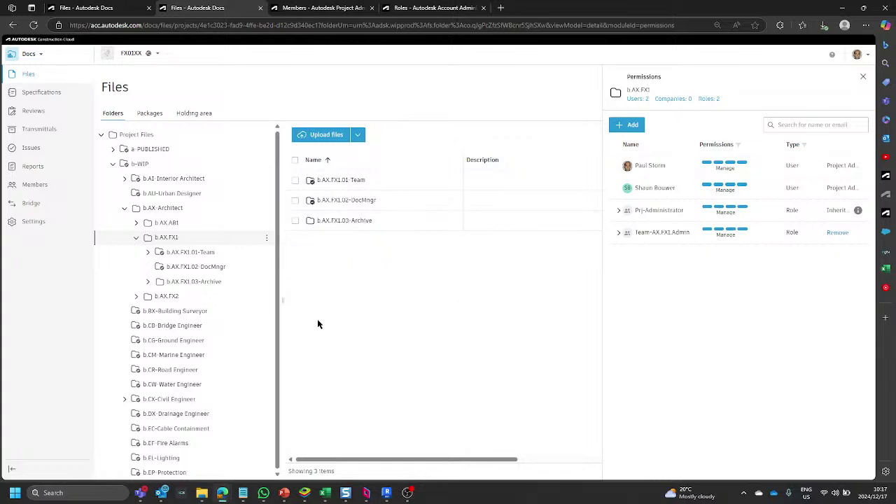
Visit b.AX.FX1.02-DocMngr, then open the b.AX.FX1.01-Team folder's permissions.
{"action": "left_click", "coordinate": [191, 269]}
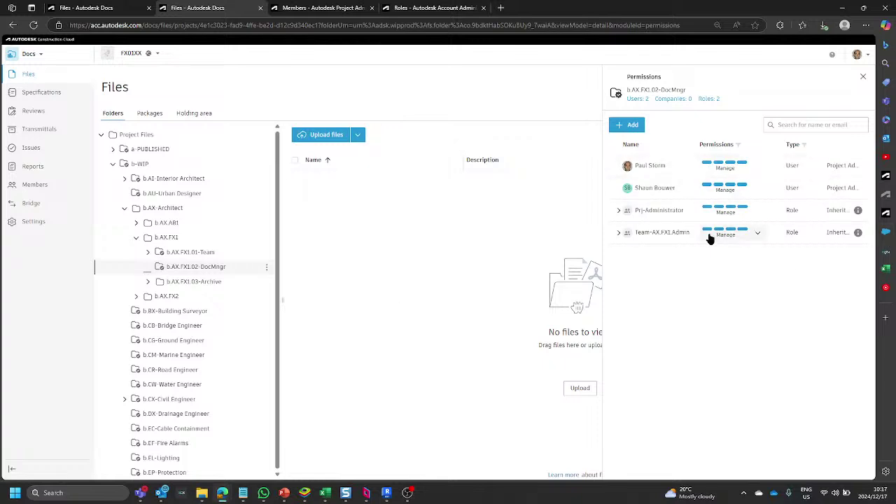
{"action": "left_click", "coordinate": [170, 239]}
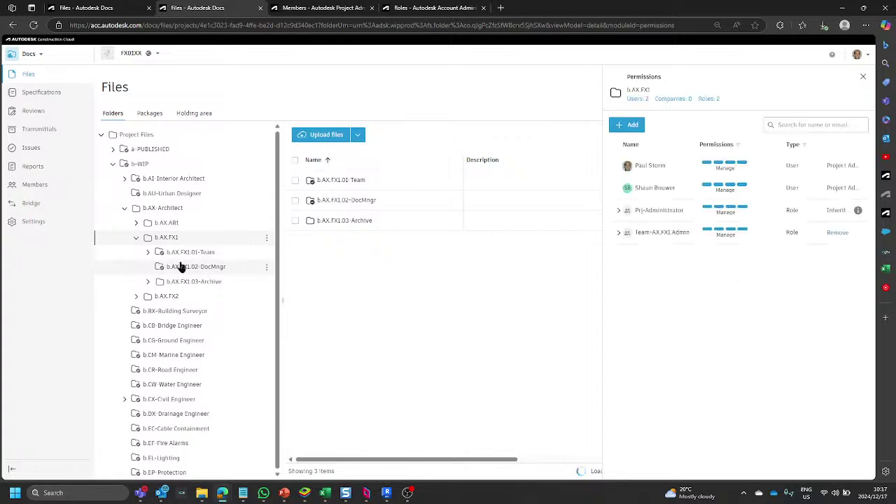
{"action": "left_click", "coordinate": [180, 271]}
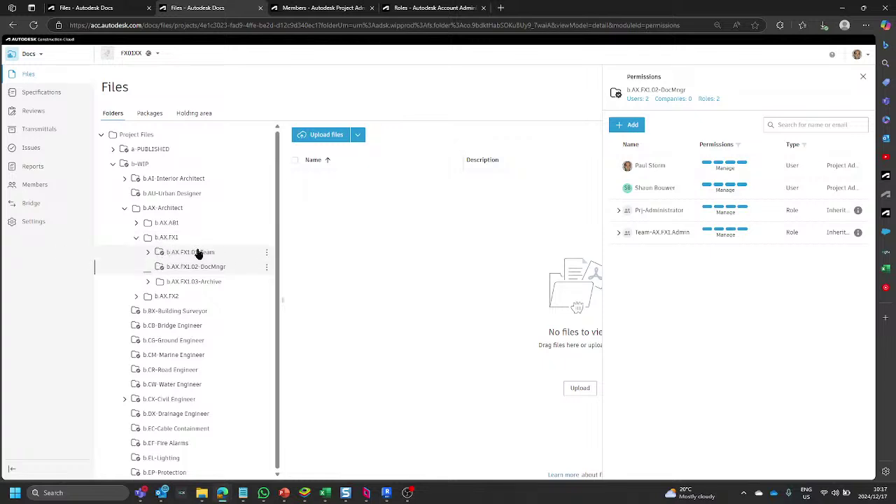
{"action": "left_click", "coordinate": [200, 254]}
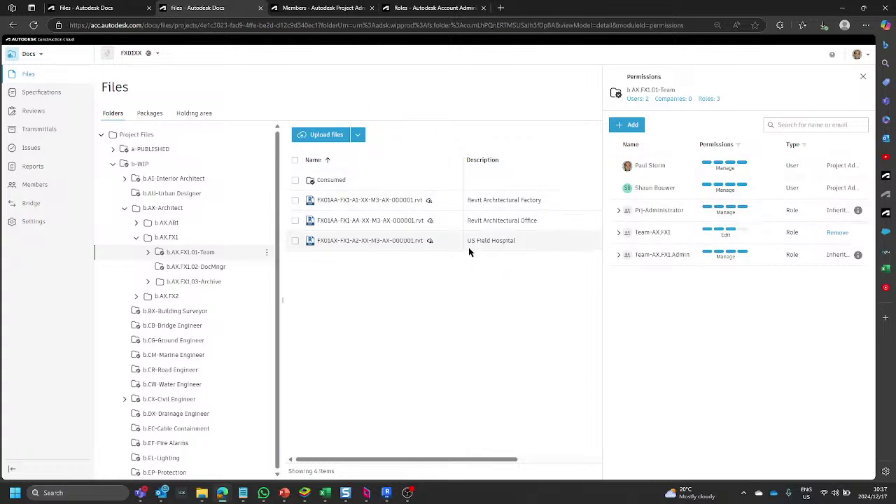
Expand the Team-AX.FX1 and Team-AX.FX1.Admin role members, check project members, and return to Files.
{"action": "left_click", "coordinate": [620, 233]}
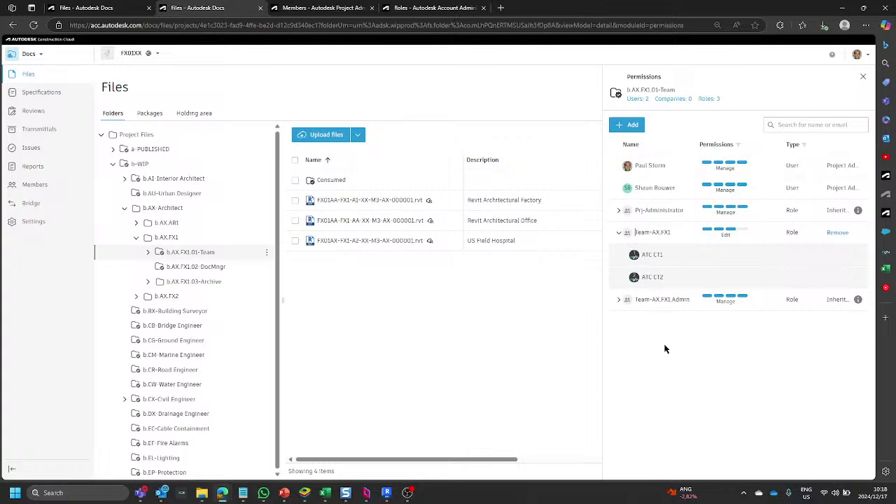
{"action": "left_click", "coordinate": [619, 301]}
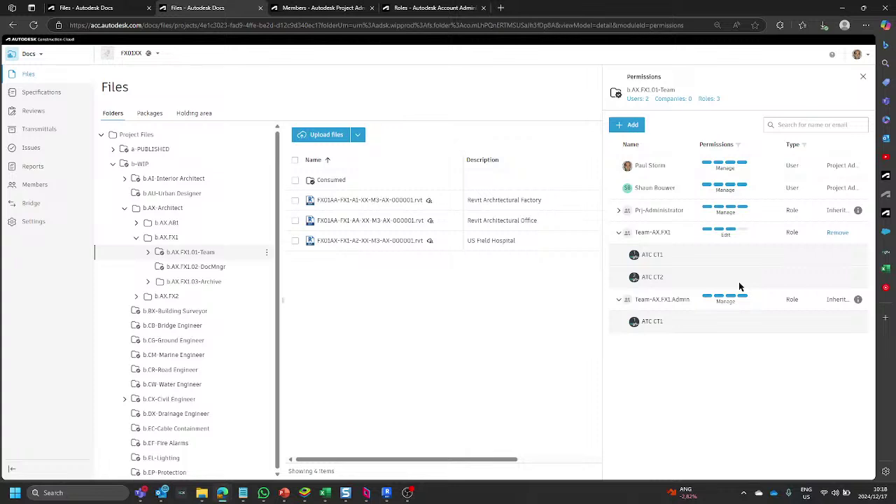
{"action": "left_click", "coordinate": [326, 8]}
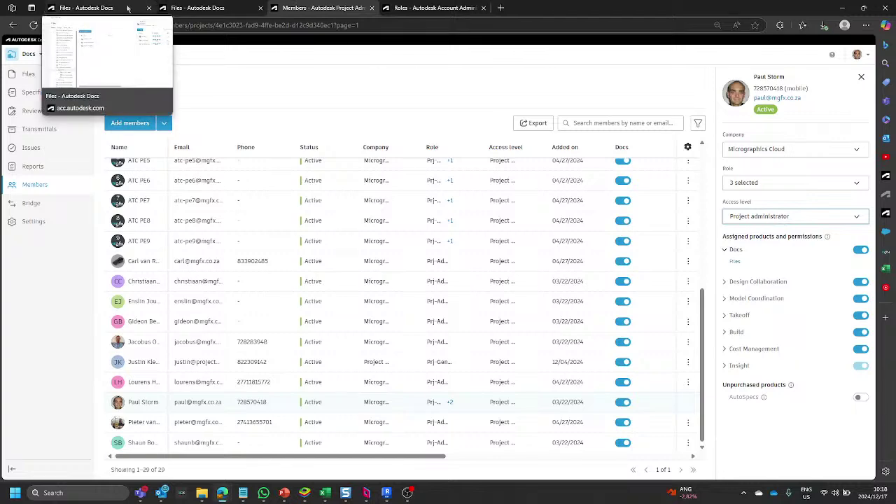
{"action": "left_click", "coordinate": [205, 10]}
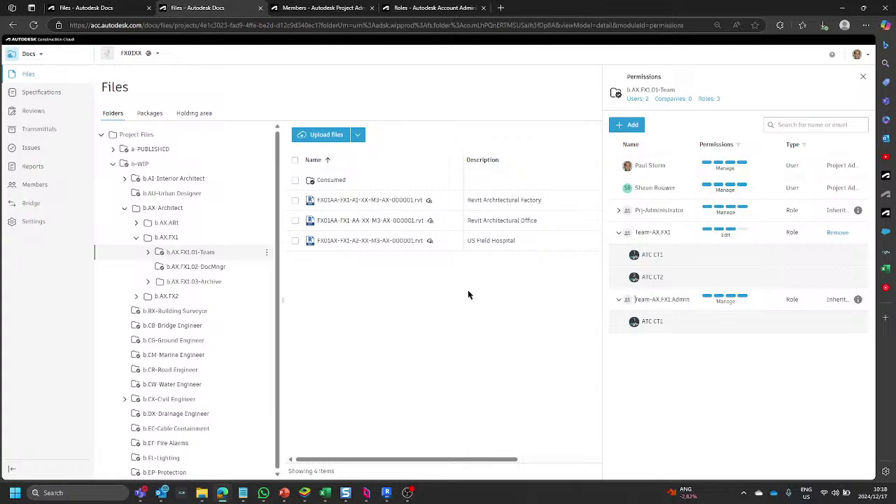
Go to the Packages list and bring up the Package managers settings.
{"action": "left_click", "coordinate": [149, 116]}
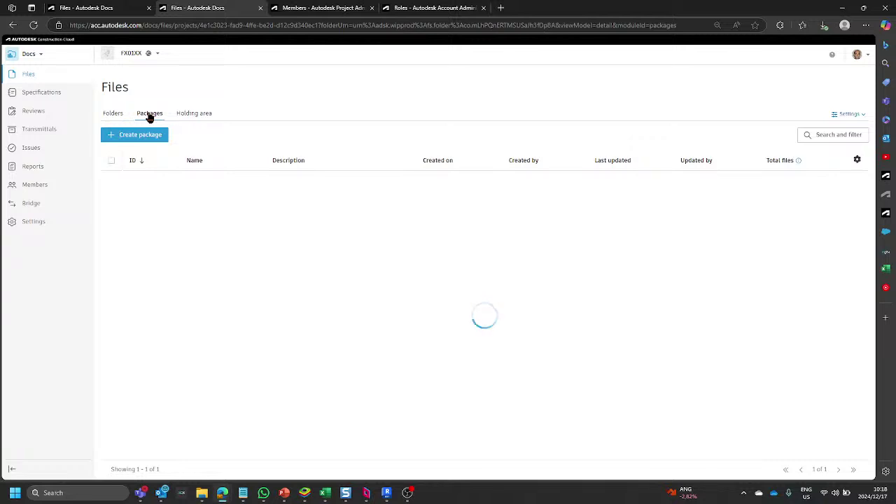
{"action": "left_click", "coordinate": [863, 115]}
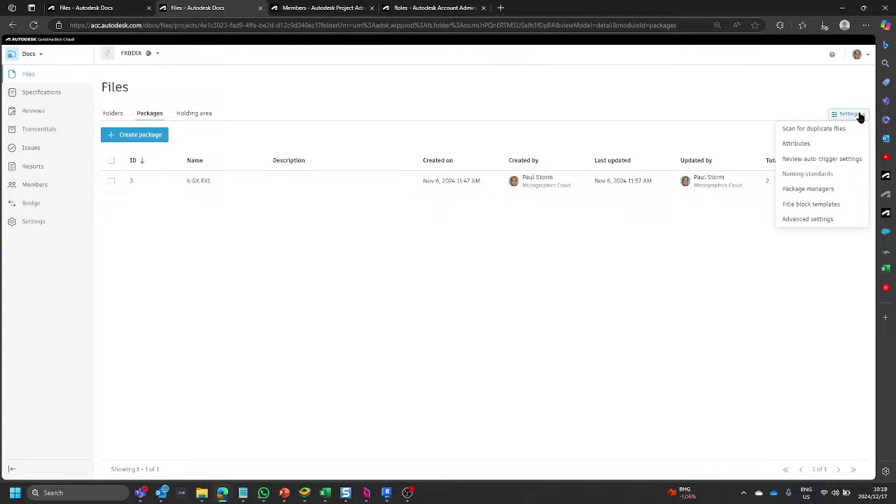
{"action": "left_click", "coordinate": [809, 189]}
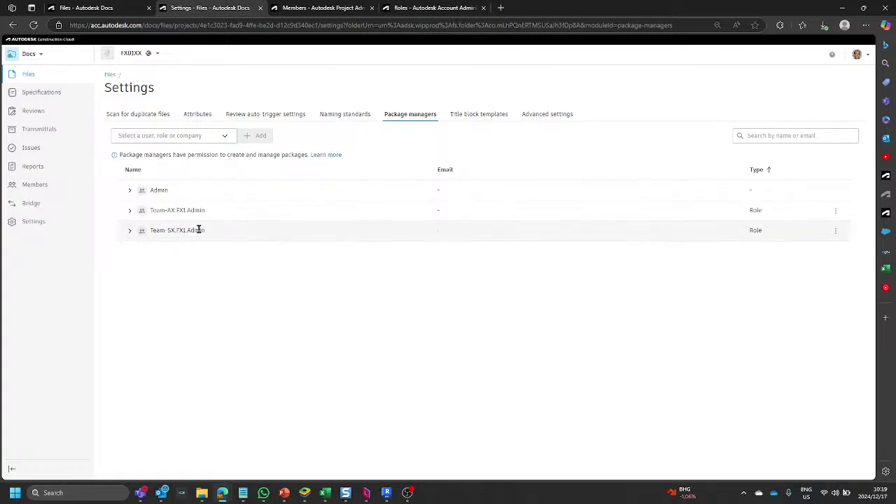
Show the members of the Team-AX FX1 Admin and Team-SX FX1 Admin roles.
{"action": "left_click", "coordinate": [129, 192]}
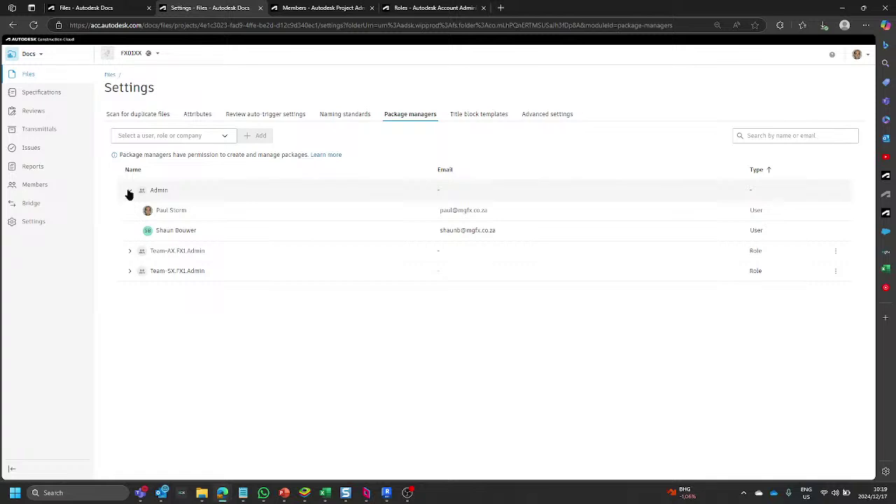
{"action": "left_click", "coordinate": [129, 191]}
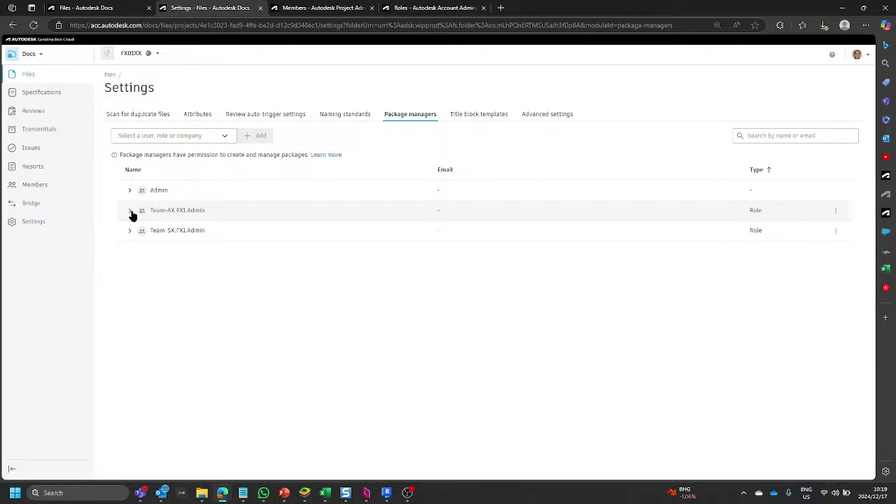
{"action": "left_click", "coordinate": [130, 212]}
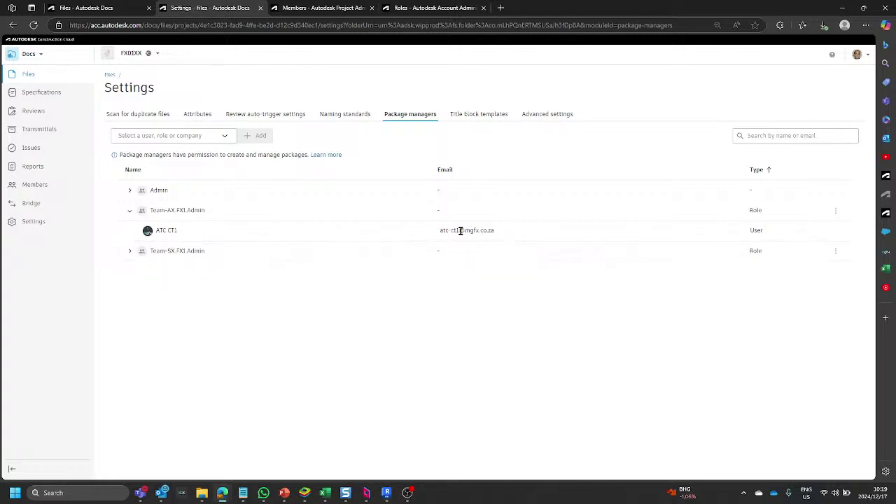
{"action": "left_click", "coordinate": [130, 252]}
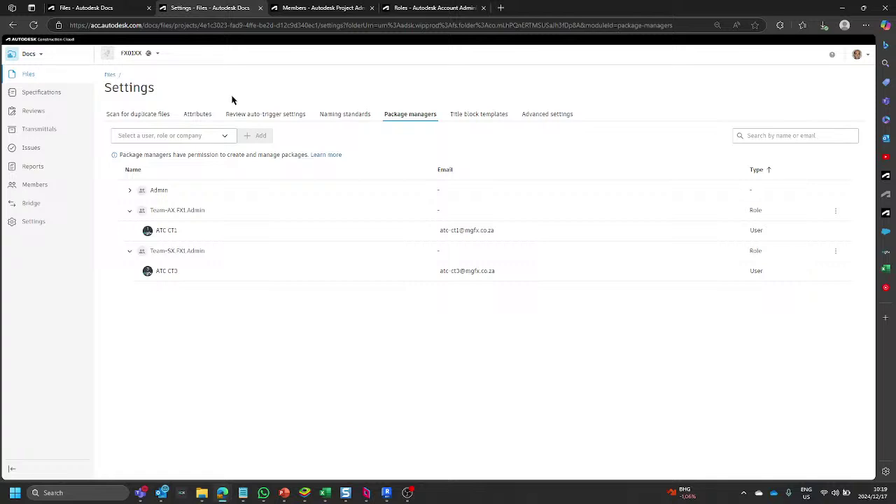
Return to the Files page with the b.AX.FX1.01-Team folder selected.
{"action": "left_click", "coordinate": [109, 8]}
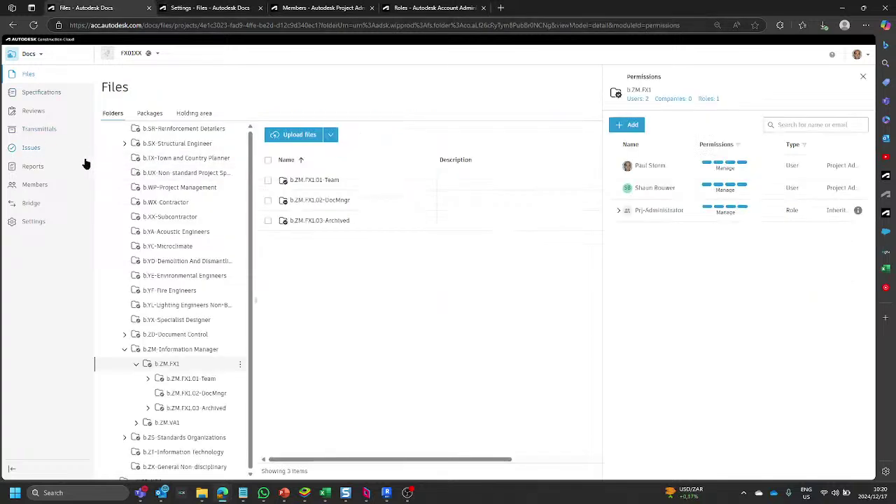
{"action": "scroll", "coordinate": [144, 167], "scroll_direction": "up", "scroll_amount": 6}
{"action": "scroll", "coordinate": [145, 167], "scroll_direction": "up", "scroll_amount": 5}
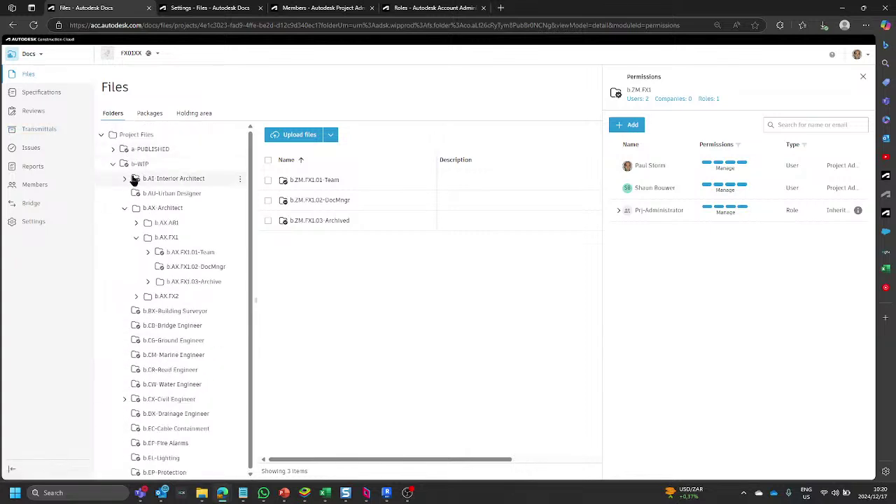
{"action": "left_click", "coordinate": [196, 255]}
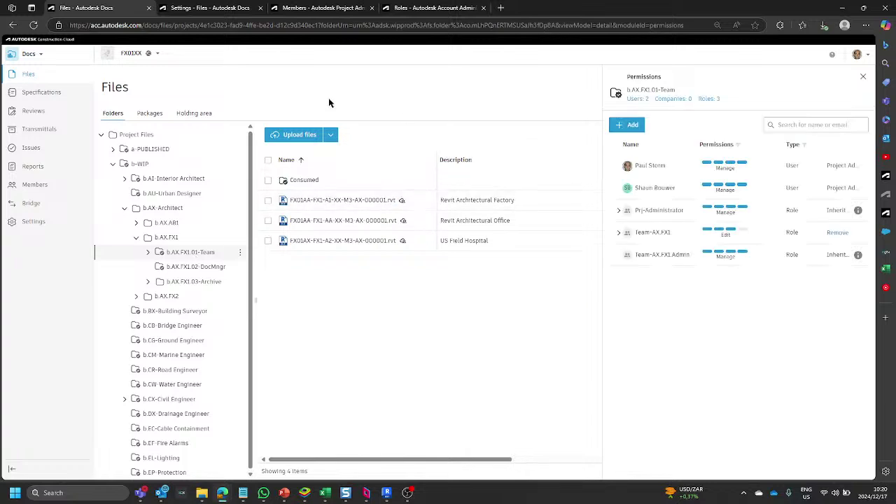
{"action": "left_click", "coordinate": [198, 9]}
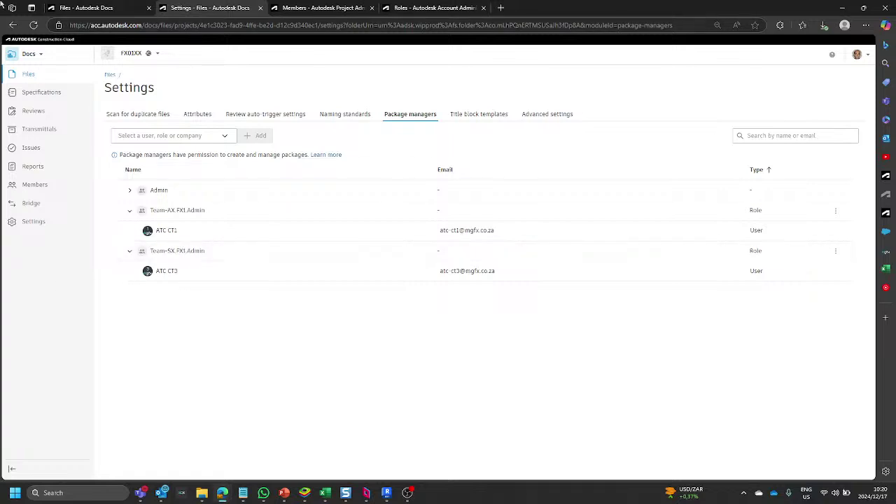
{"action": "left_click", "coordinate": [120, 8]}
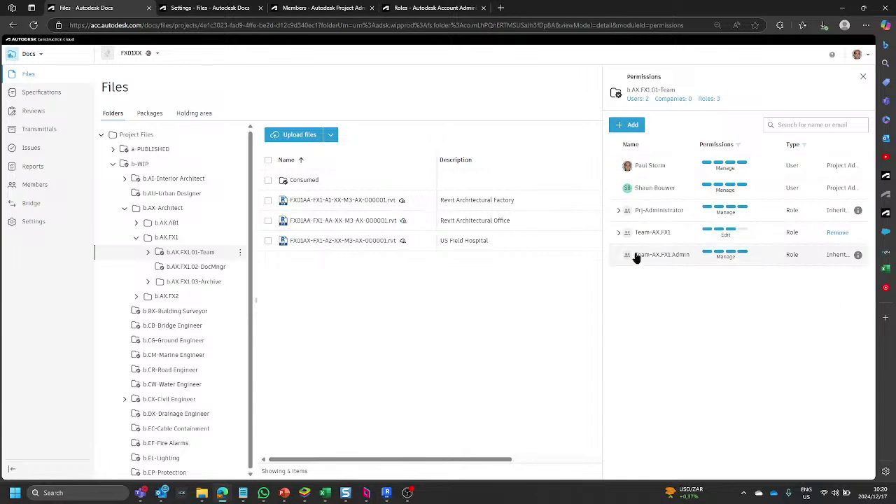
Review, then hide, the Team-AX.FX1 and Prj-Administrator role member lists.
{"action": "left_click", "coordinate": [617, 233]}
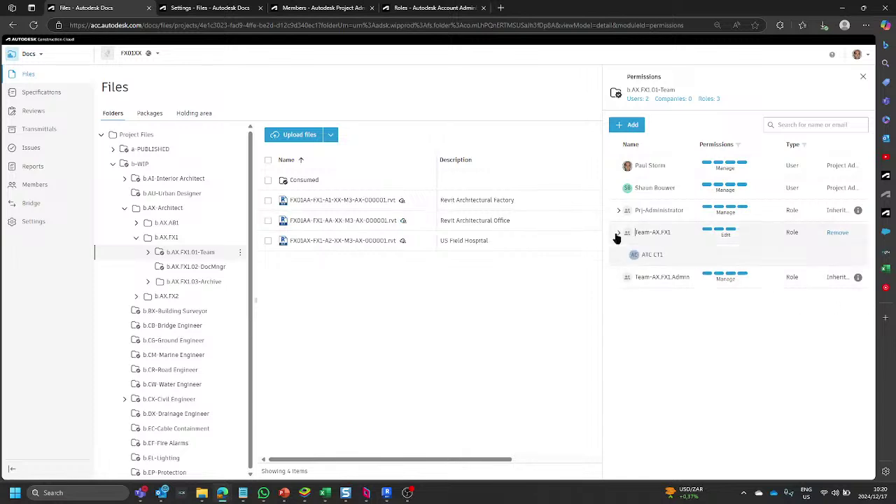
{"action": "left_click", "coordinate": [618, 211]}
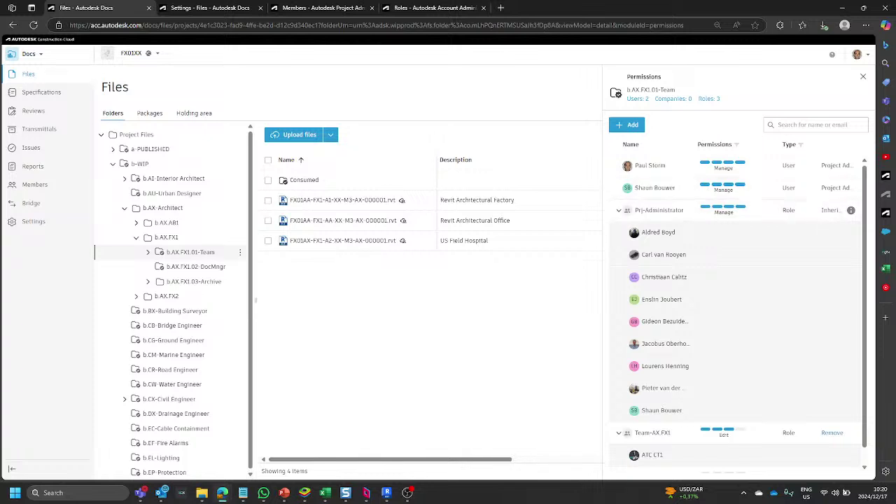
{"action": "scroll", "coordinate": [733, 230], "scroll_direction": "down", "scroll_amount": 1}
{"action": "scroll", "coordinate": [736, 257], "scroll_direction": "up", "scroll_amount": 1}
{"action": "scroll", "coordinate": [736, 260], "scroll_direction": "down", "scroll_amount": 1}
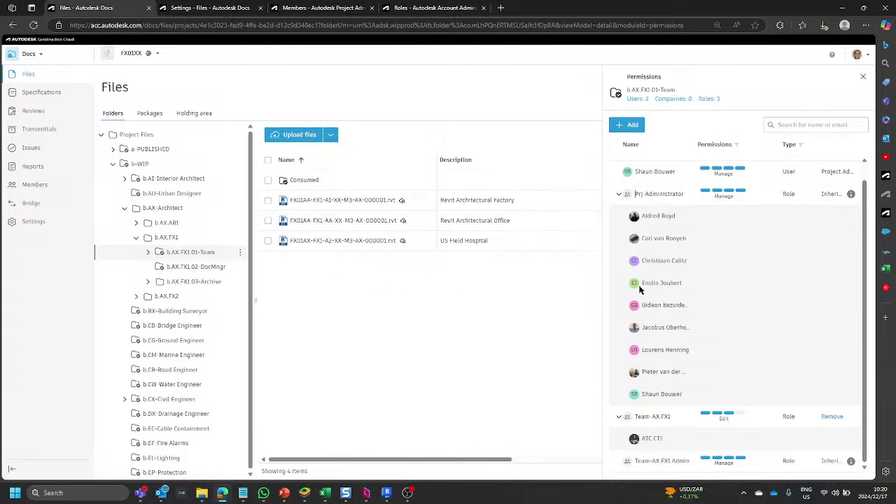
{"action": "left_click", "coordinate": [620, 198]}
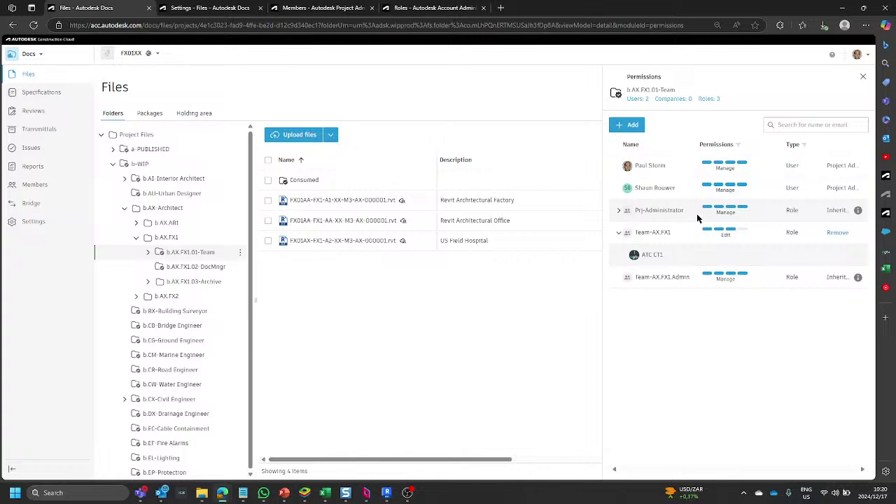
{"action": "left_click", "coordinate": [619, 236]}
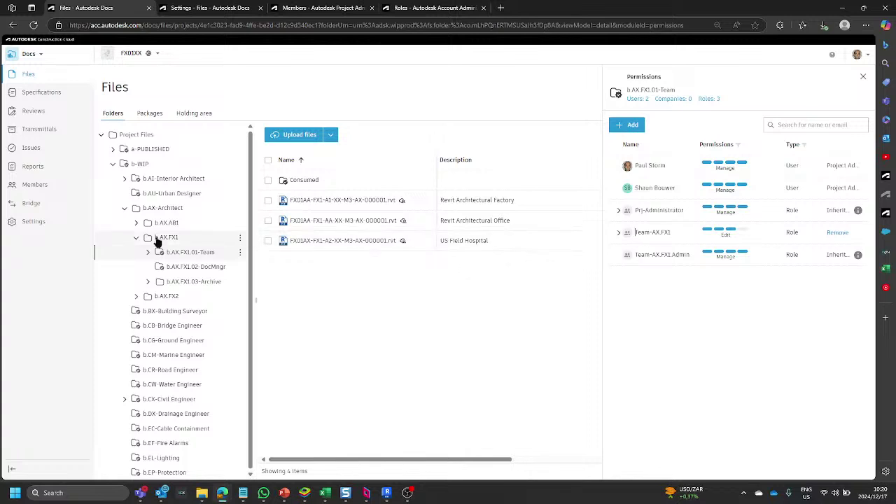
Collapse the b.AX.FX1 and b.ZM-Information Manager folders in the tree.
{"action": "left_click", "coordinate": [136, 238]}
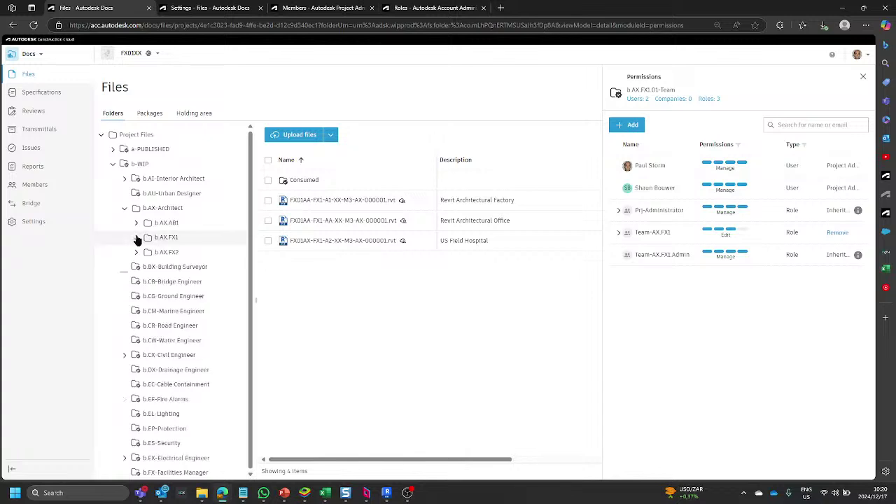
{"action": "scroll", "coordinate": [140, 266], "scroll_direction": "down", "scroll_amount": 3}
{"action": "scroll", "coordinate": [143, 269], "scroll_direction": "down", "scroll_amount": 8}
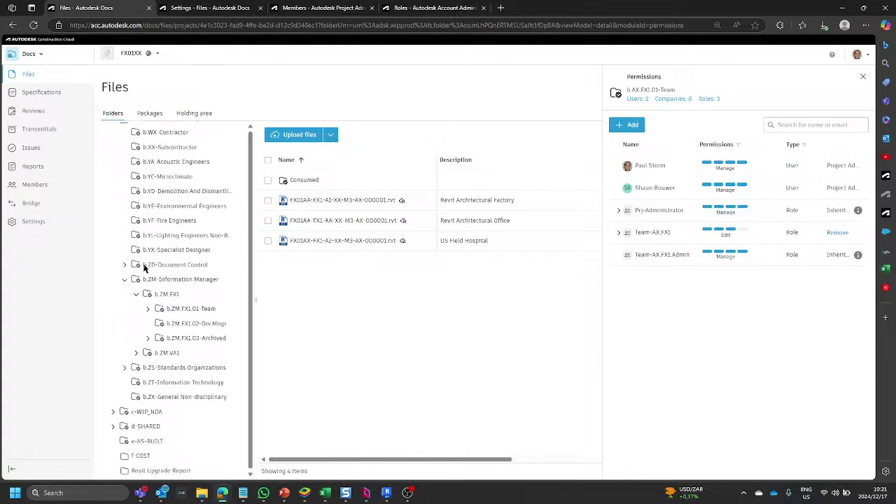
{"action": "left_click", "coordinate": [125, 280]}
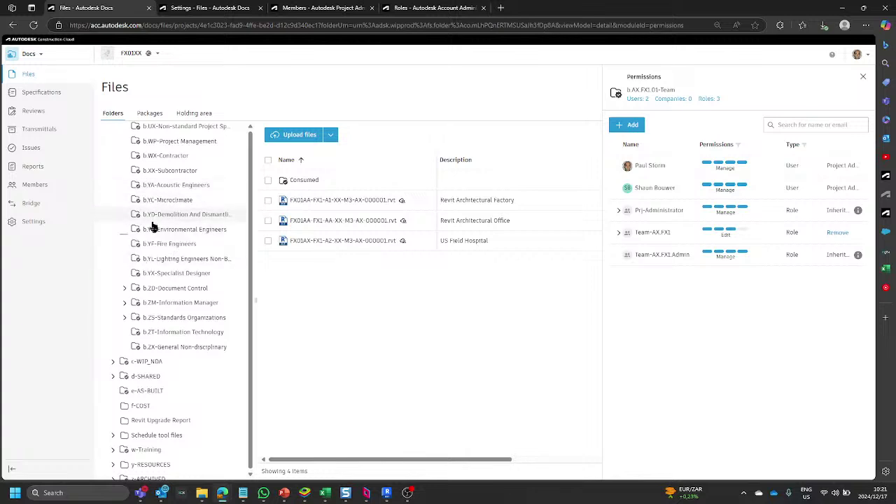
{"action": "scroll", "coordinate": [148, 185], "scroll_direction": "up", "scroll_amount": 1}
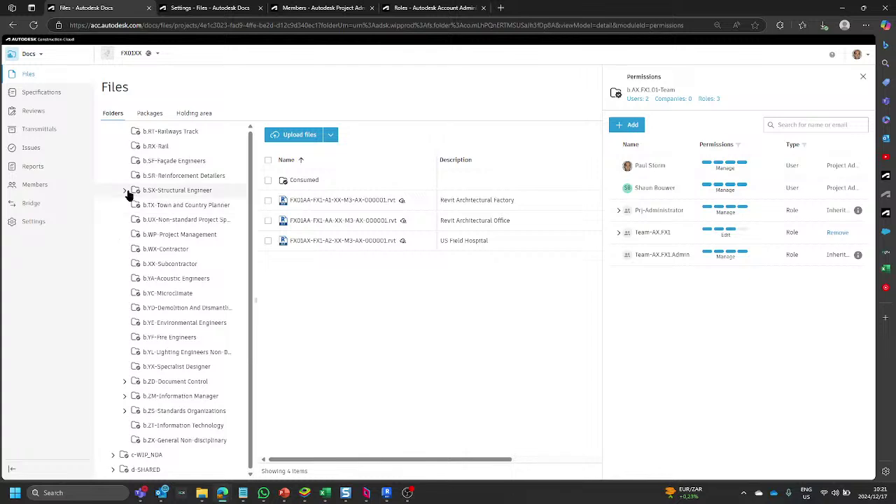
Check permissions on b.SX.FX1 and b.SX.FX1.01-Team, then go to the project Members list.
{"action": "left_click", "coordinate": [124, 190]}
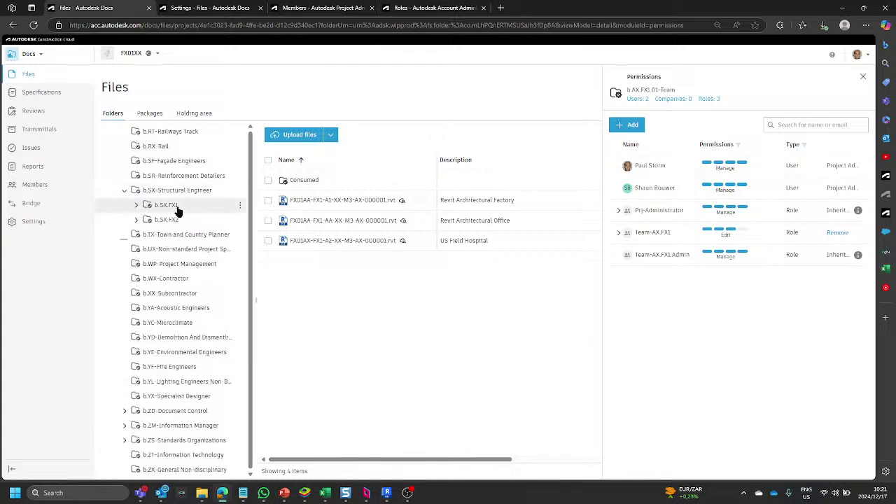
{"action": "left_click", "coordinate": [176, 207]}
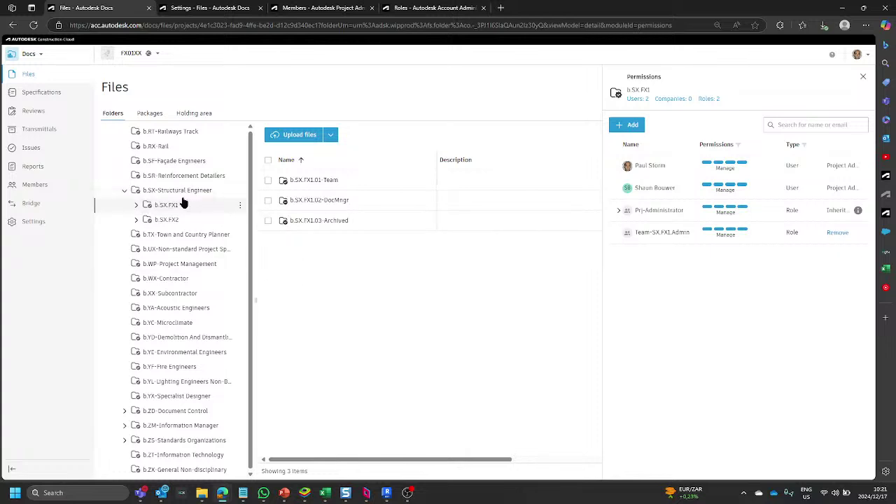
{"action": "left_click", "coordinate": [137, 205]}
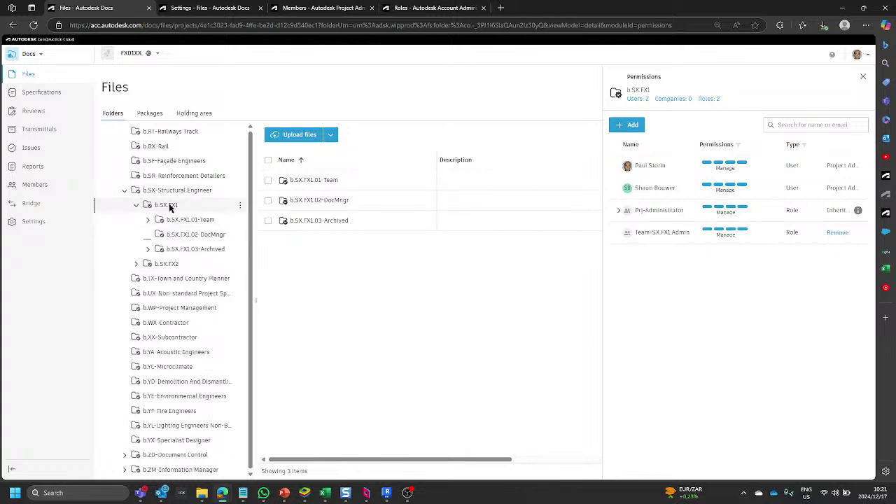
{"action": "left_click", "coordinate": [181, 222]}
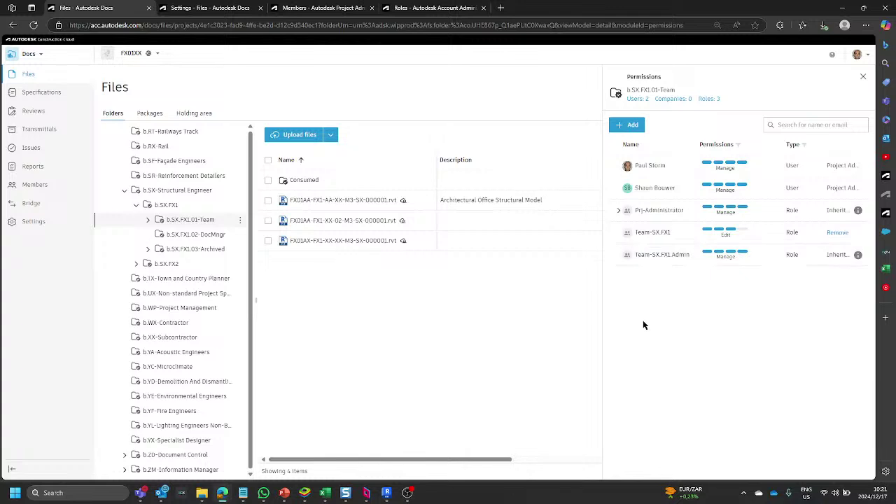
{"action": "left_click", "coordinate": [172, 206]}
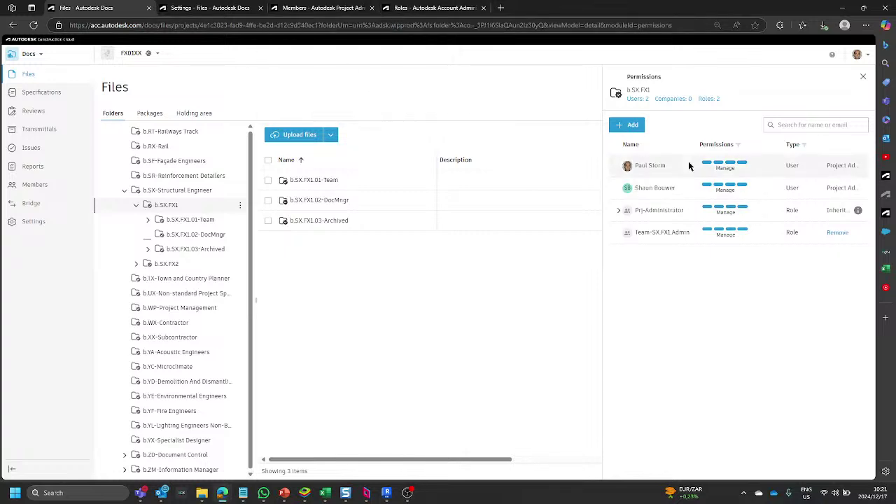
{"action": "left_click", "coordinate": [321, 9]}
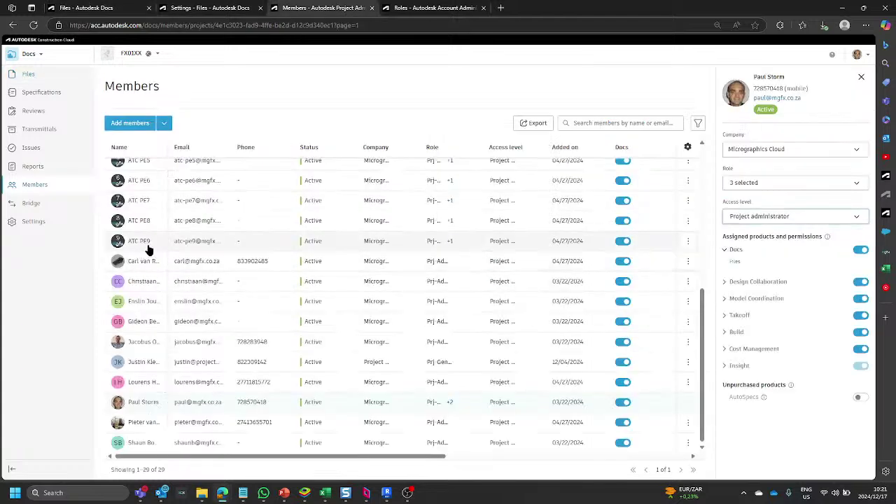
Check which roles two structural team members hold.
{"action": "scroll", "coordinate": [179, 232], "scroll_direction": "up", "scroll_amount": 2}
{"action": "scroll", "coordinate": [175, 235], "scroll_direction": "up", "scroll_amount": 3}
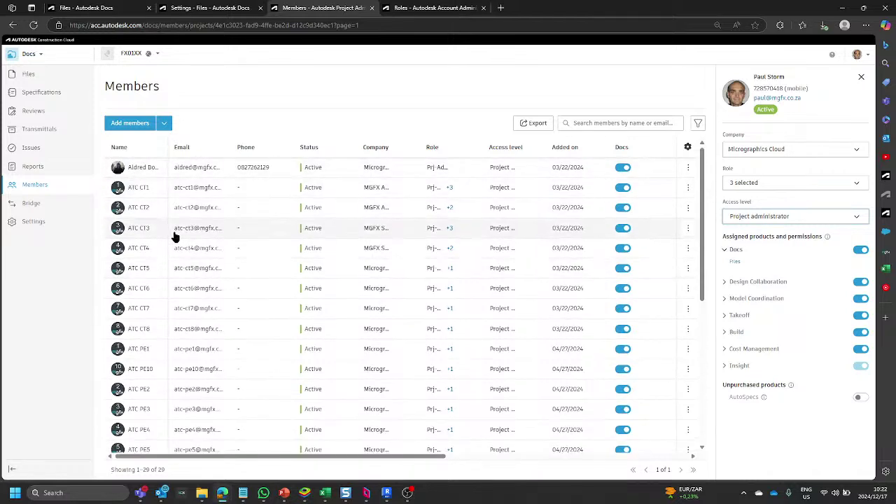
{"action": "left_click", "coordinate": [272, 236]}
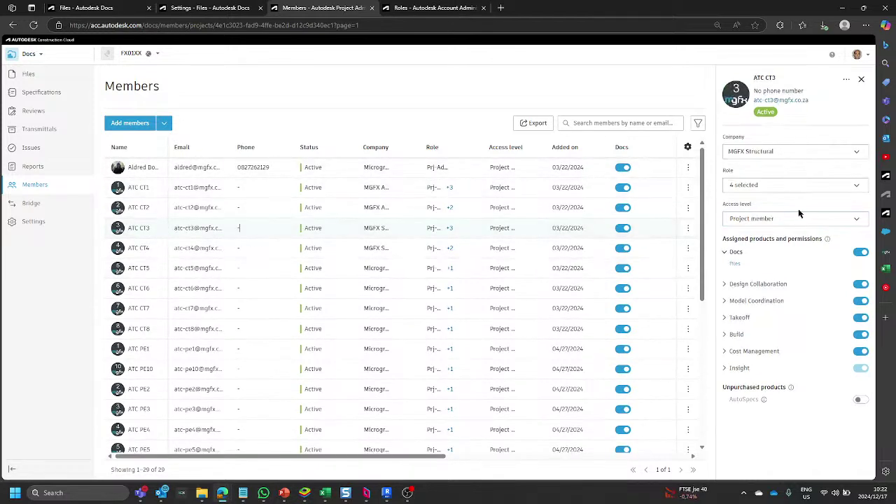
{"action": "left_click", "coordinate": [768, 185]}
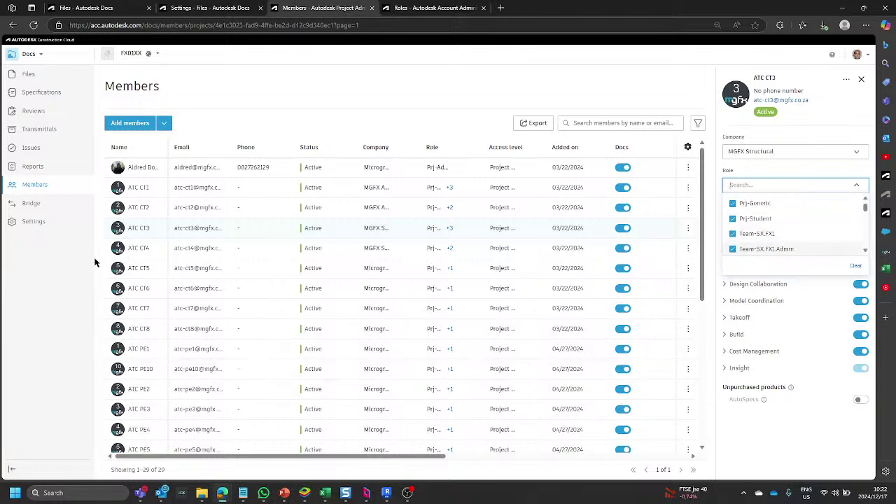
{"action": "left_click", "coordinate": [147, 250]}
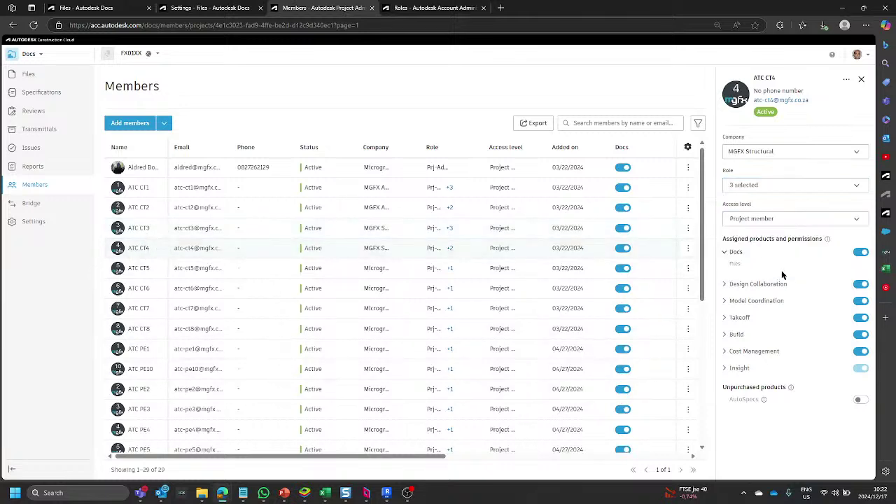
{"action": "left_click", "coordinate": [771, 184]}
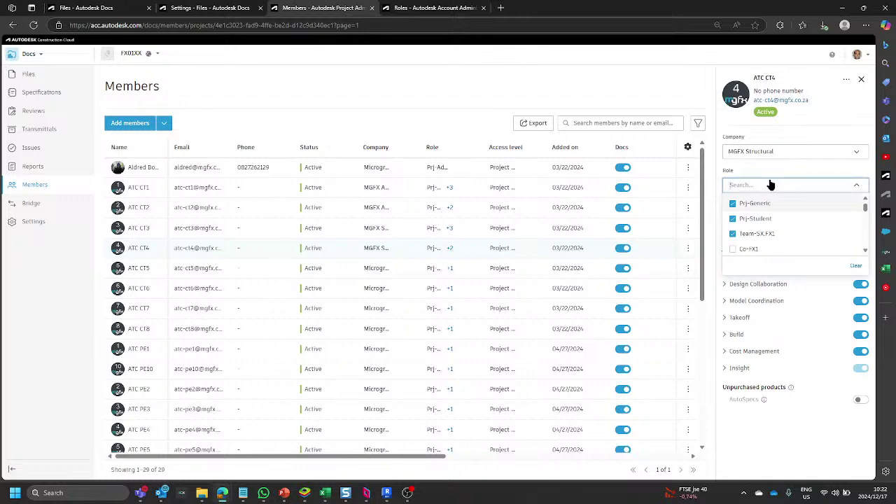
Glance at the package managers, then reload the Files page.
{"action": "left_click", "coordinate": [199, 8]}
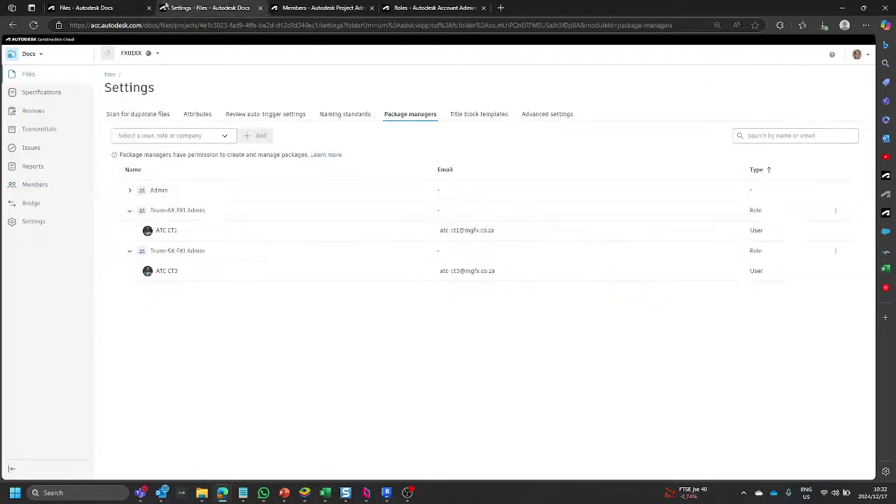
{"action": "left_click", "coordinate": [87, 8]}
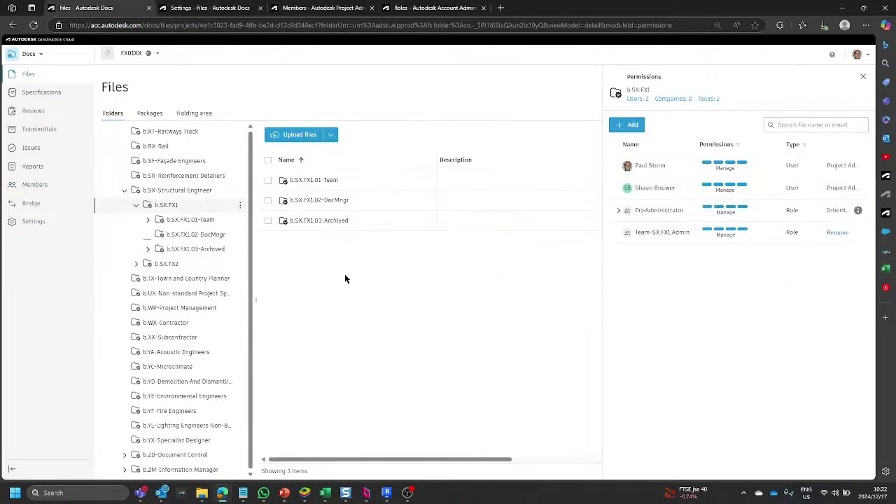
{"action": "left_click", "coordinate": [33, 25]}
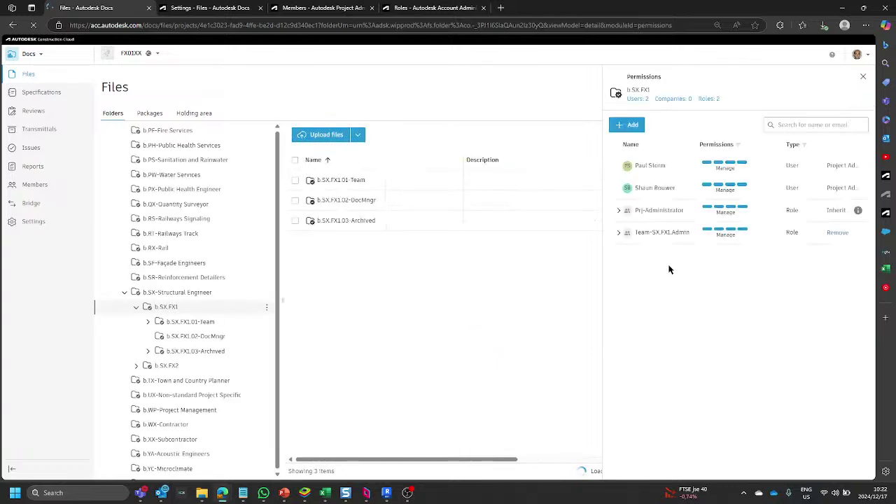
List Team-SX.FX1.Admin and Team-SX.FX1 members on b.SX.FX1 and 01-Team, ending on b.SX.FX1.02-DocMngr.
{"action": "left_click", "coordinate": [619, 233]}
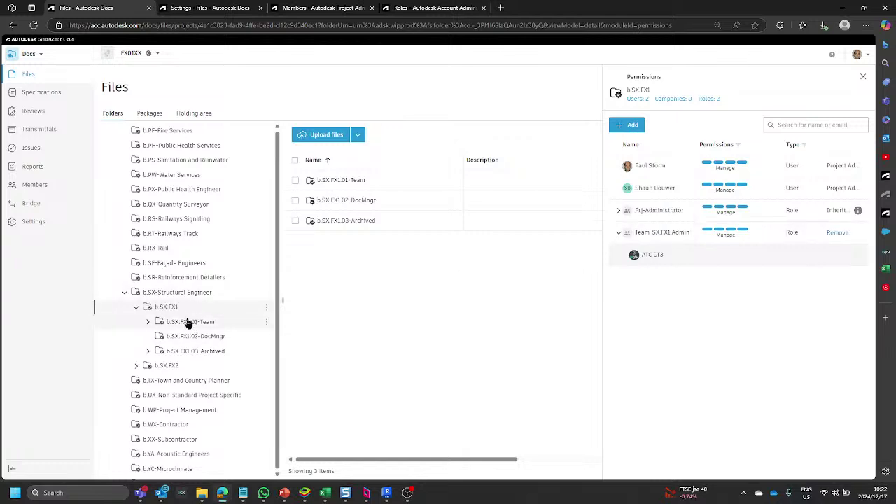
{"action": "left_click", "coordinate": [177, 324]}
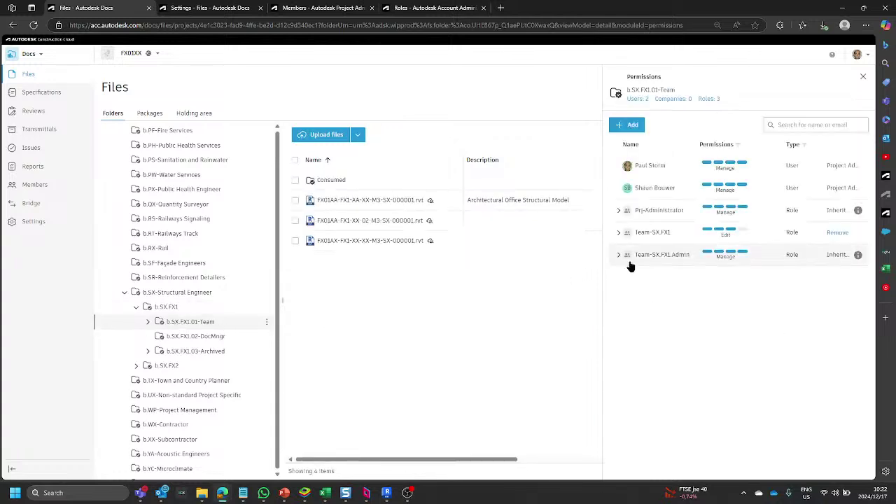
{"action": "left_click", "coordinate": [619, 233]}
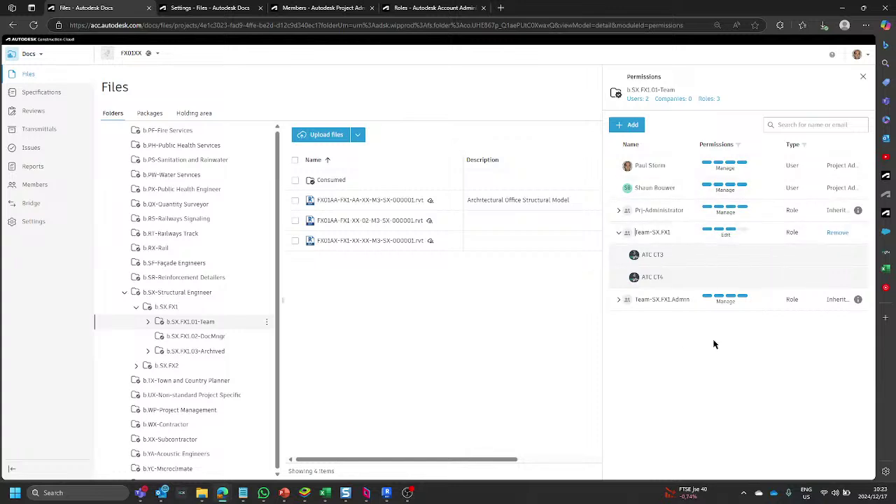
{"action": "left_click", "coordinate": [619, 300]}
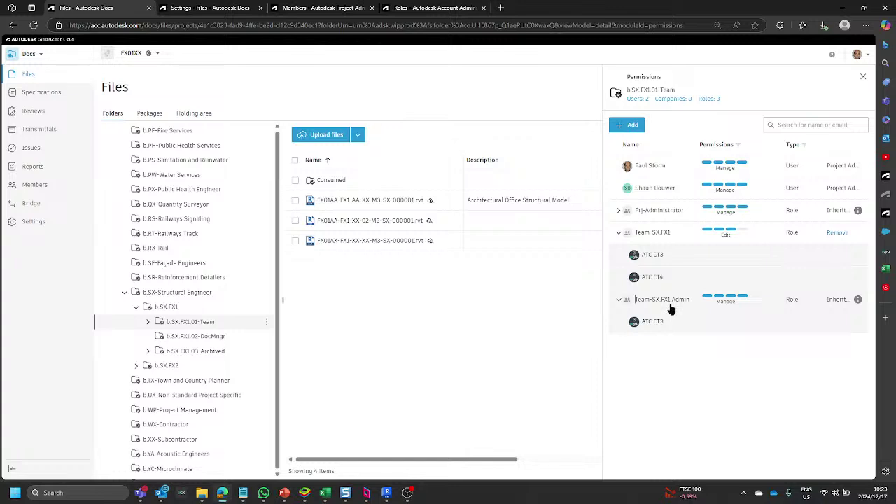
{"action": "left_click", "coordinate": [198, 337]}
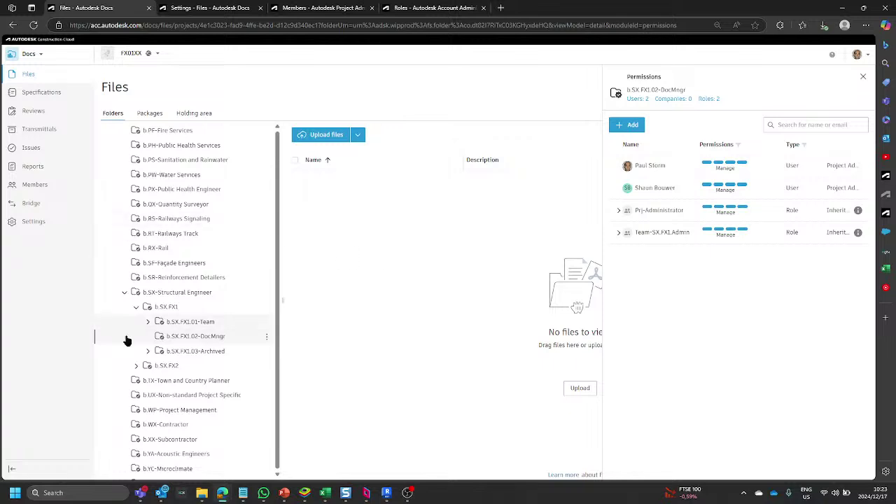
Recheck b.SX.FX1 and 02-DocMngr permissions, then return to the Project Files root.
{"action": "left_click", "coordinate": [162, 308]}
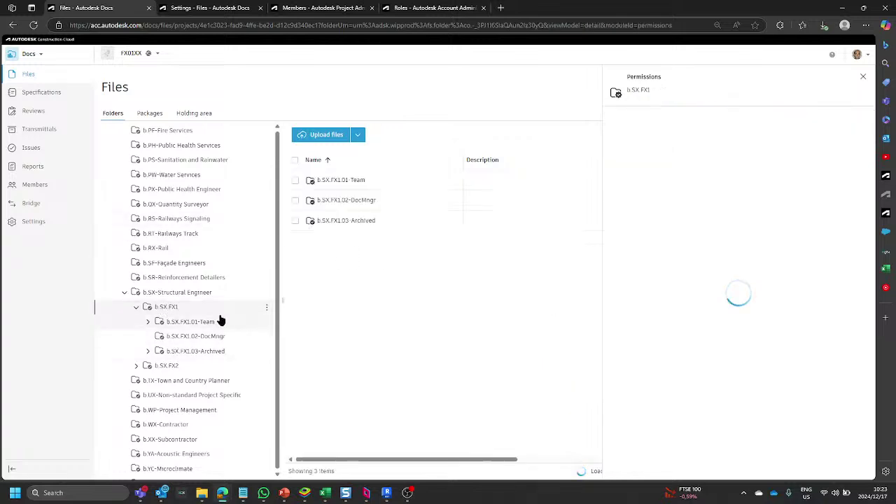
{"action": "left_click", "coordinate": [214, 338]}
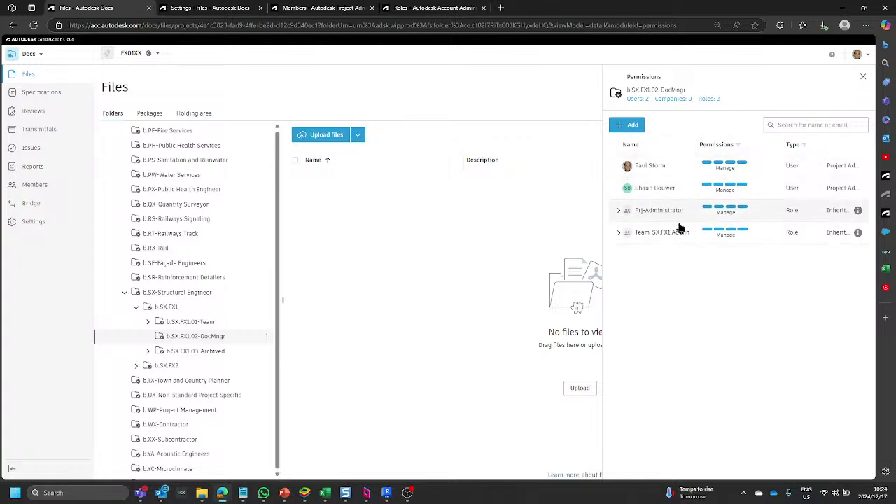
{"action": "left_click", "coordinate": [619, 211]}
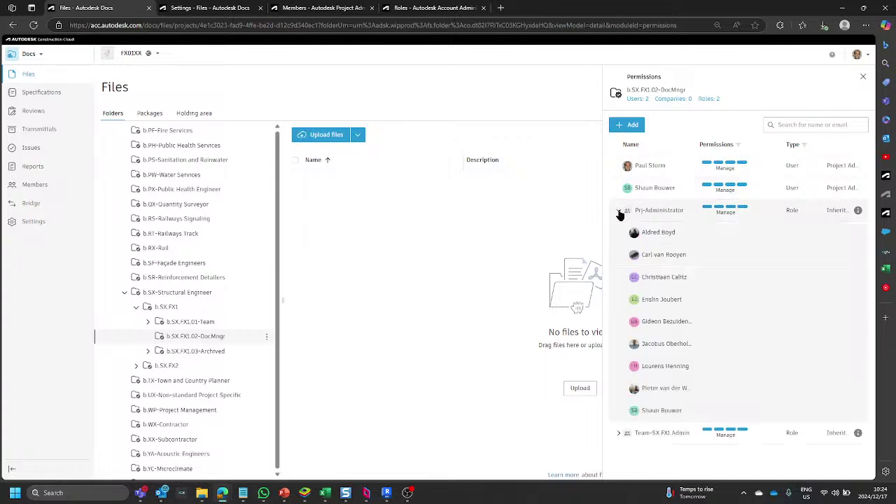
{"action": "left_click", "coordinate": [619, 212]}
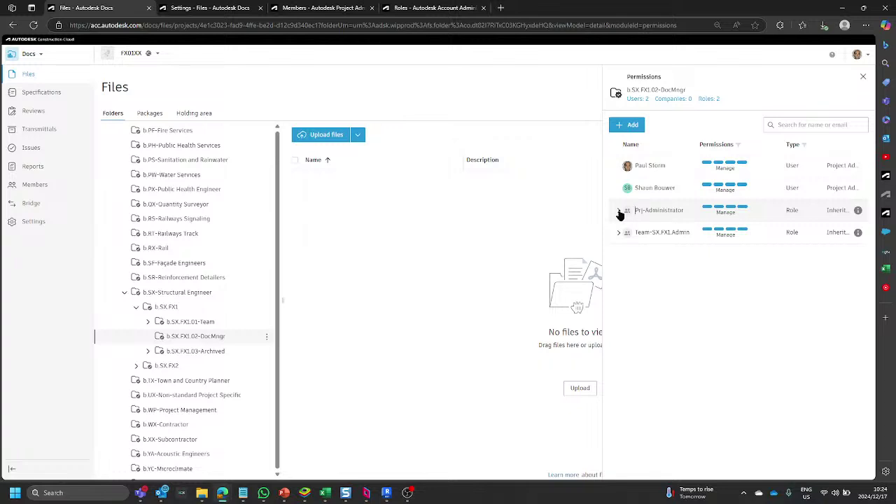
{"action": "scroll", "coordinate": [155, 168], "scroll_direction": "up", "scroll_amount": 5}
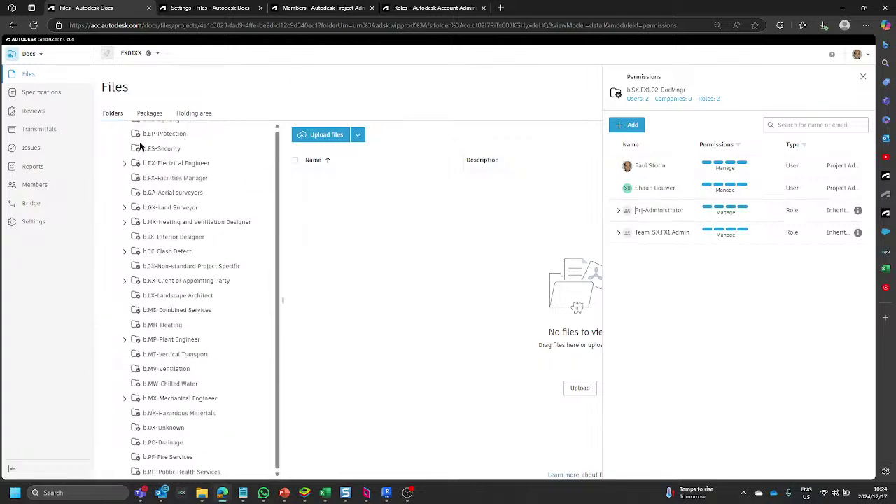
{"action": "scroll", "coordinate": [140, 147], "scroll_direction": "up", "scroll_amount": 4}
{"action": "left_click", "coordinate": [142, 135]}
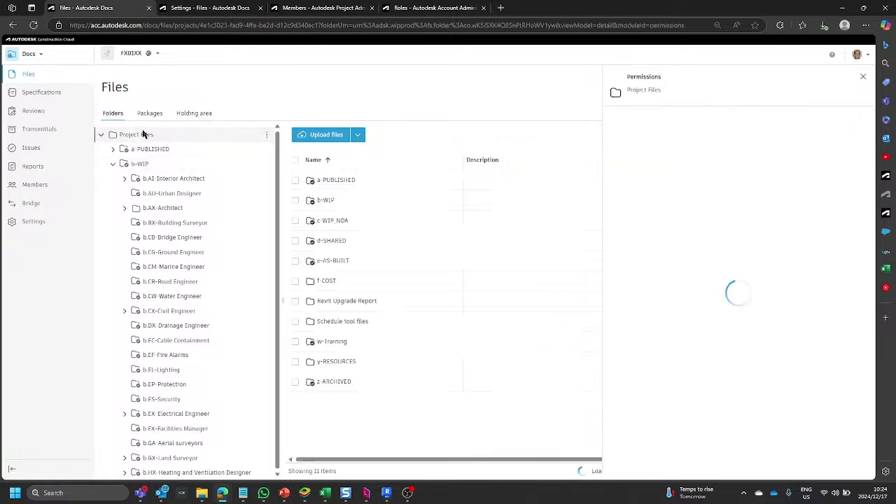
Remove the Prj-Administrator role from the b-WIP folder's permissions.
{"action": "left_click", "coordinate": [140, 166]}
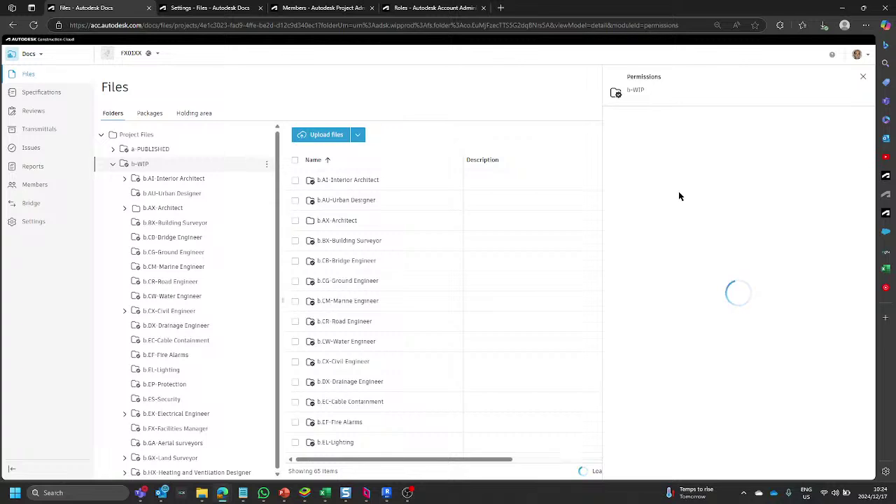
{"action": "left_click", "coordinate": [837, 211]}
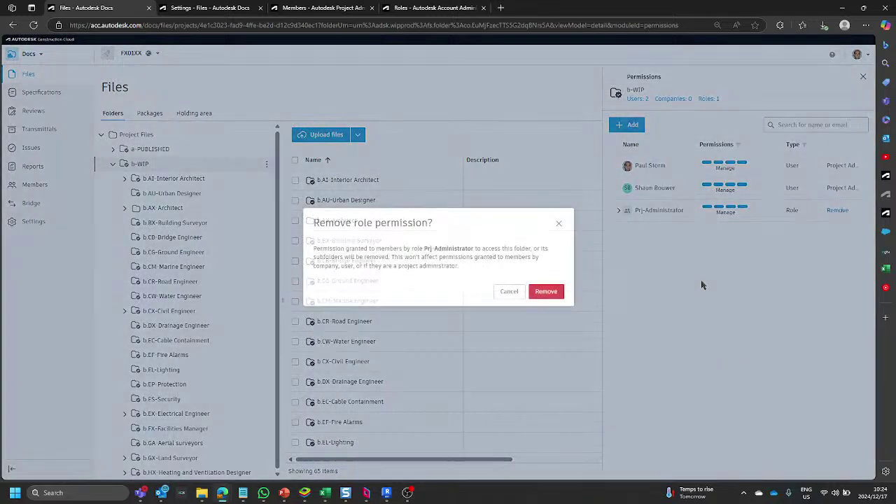
{"action": "left_click", "coordinate": [545, 292]}
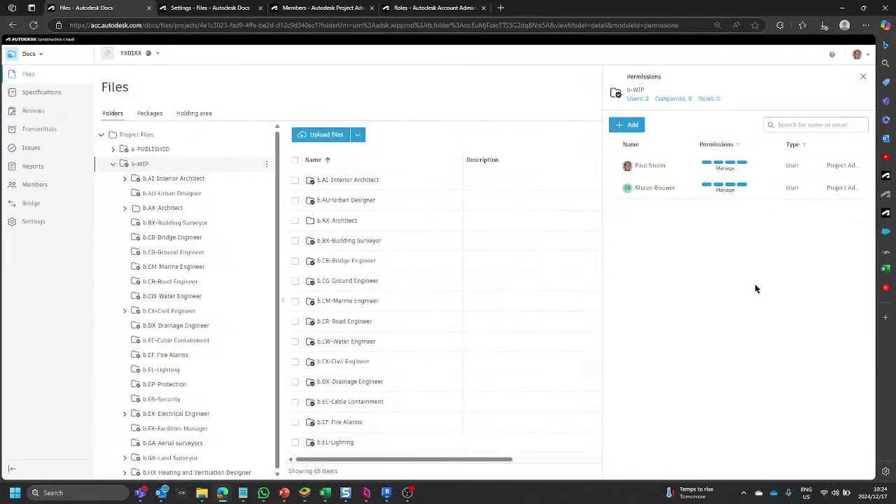
{"action": "scroll", "coordinate": [228, 315], "scroll_direction": "down", "scroll_amount": 10}
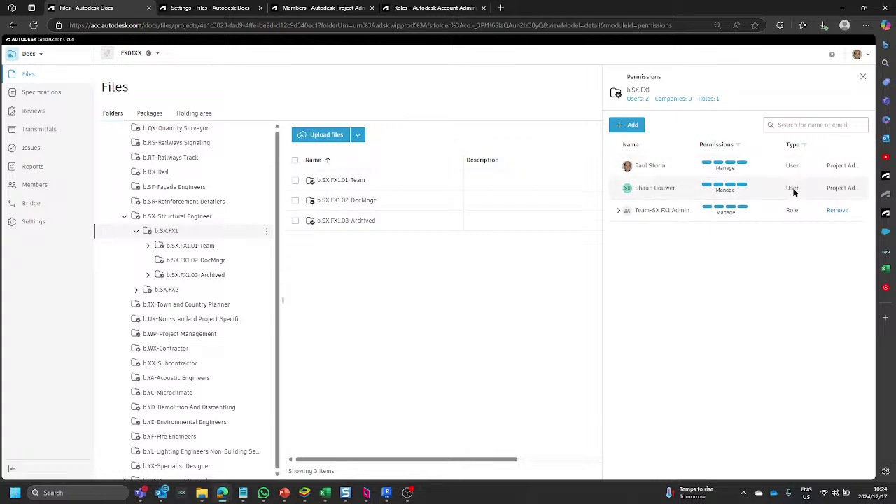
Check the Team-SX FX1 Admin role, then view b.SX.FX1.01-Team's permissions.
{"action": "left_click", "coordinate": [619, 213]}
{"action": "left_click", "coordinate": [619, 213]}
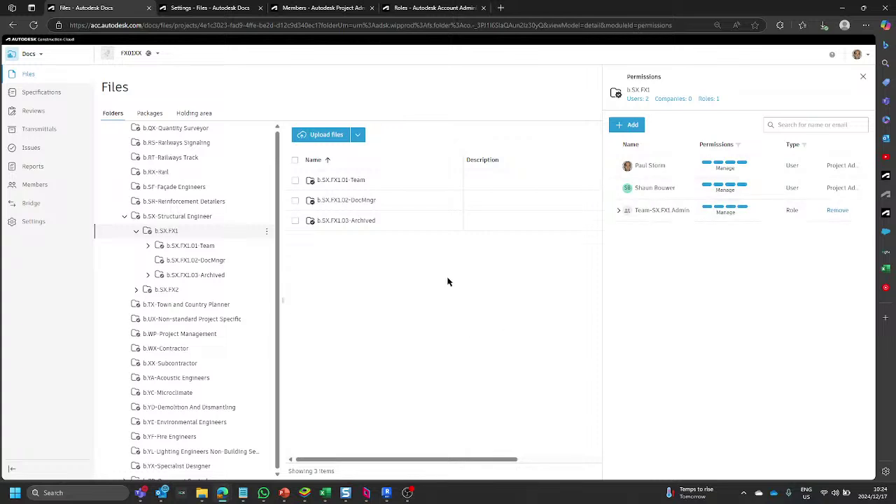
{"action": "left_click", "coordinate": [201, 247]}
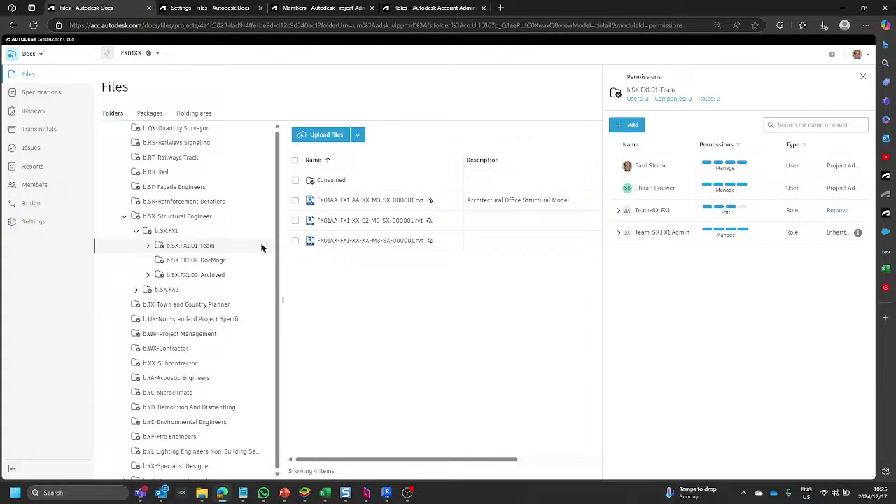
{"action": "scroll", "coordinate": [150, 175], "scroll_direction": "up", "scroll_amount": 10}
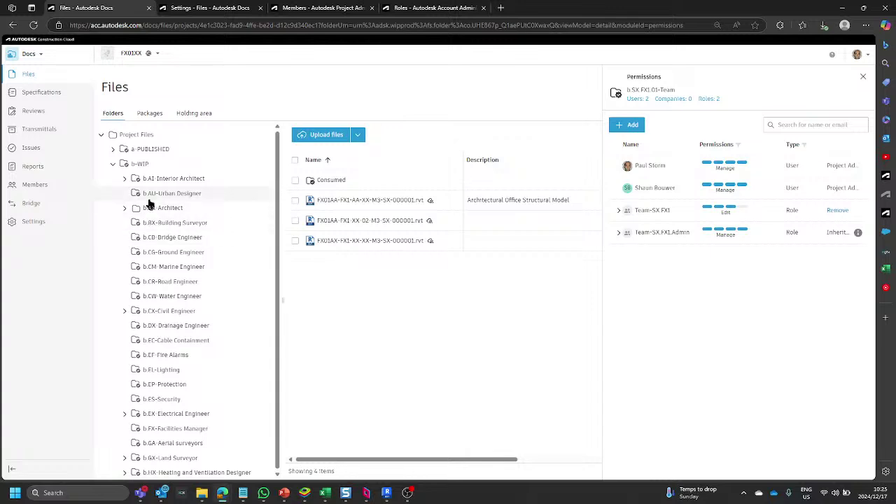
Open b.AX.FX1 under b.AX-Architect and show its Team-AX.FX1 Admin role members.
{"action": "left_click", "coordinate": [124, 209]}
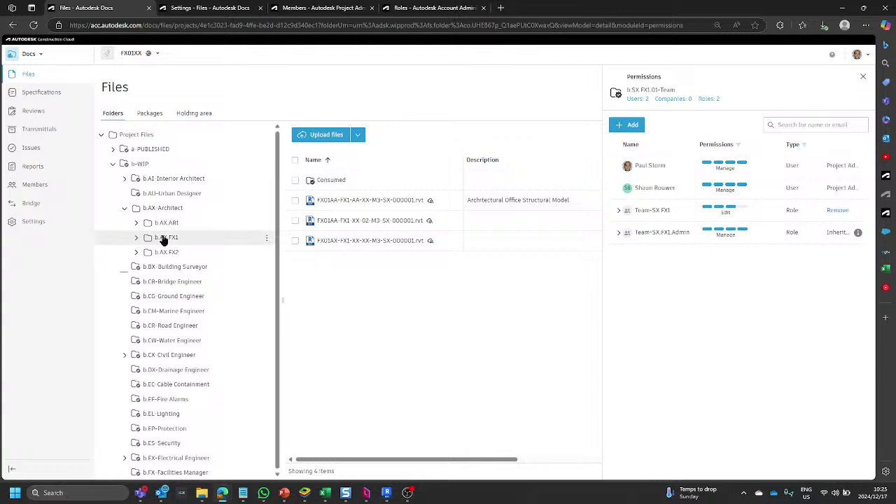
{"action": "left_click", "coordinate": [163, 238]}
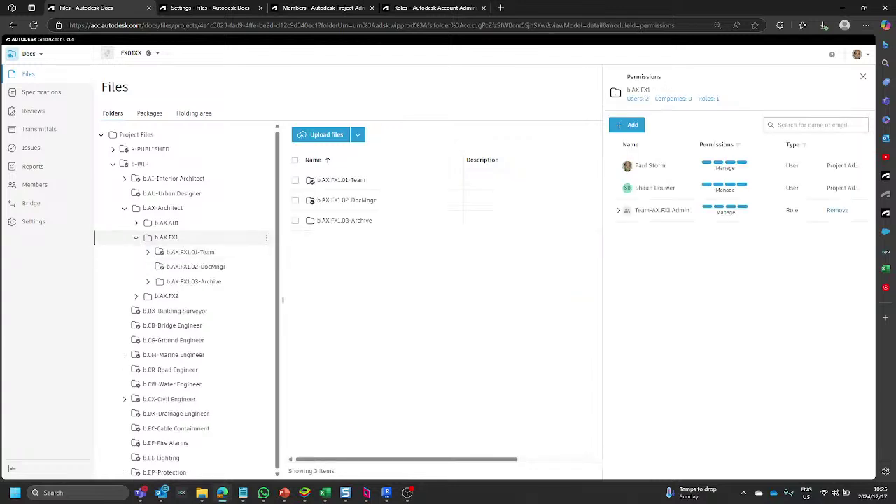
{"action": "left_click", "coordinate": [620, 210]}
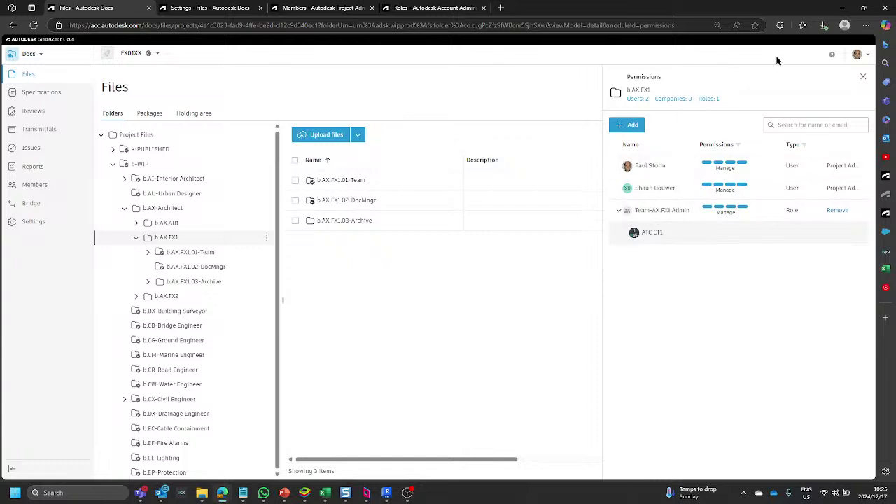
{"action": "left_click", "coordinate": [867, 25]}
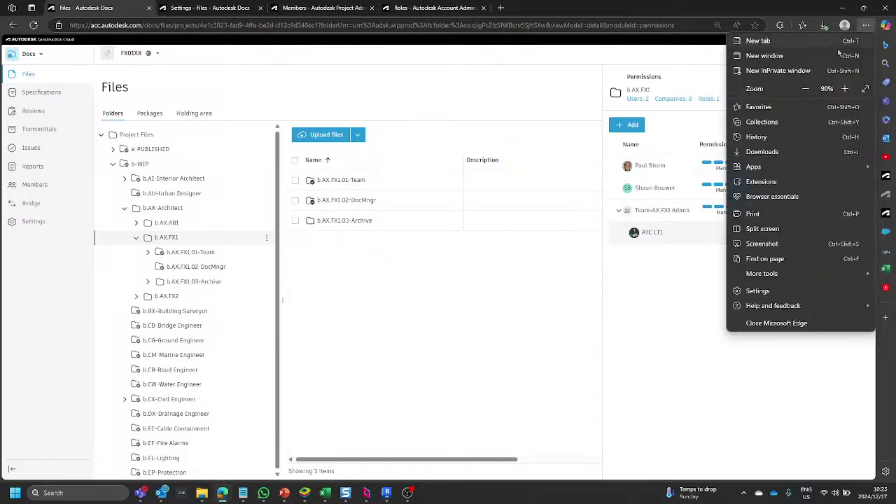
In a new InPrivate window, go to construction.autodesk.com and choose Log In to Autodesk Construction Cloud.
{"action": "left_click", "coordinate": [769, 72]}
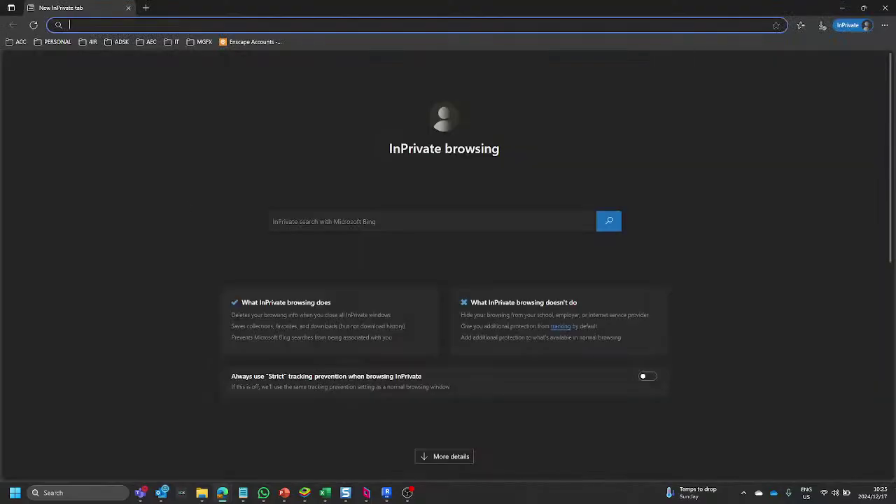
{"action": "type", "text": "construction.aut"}
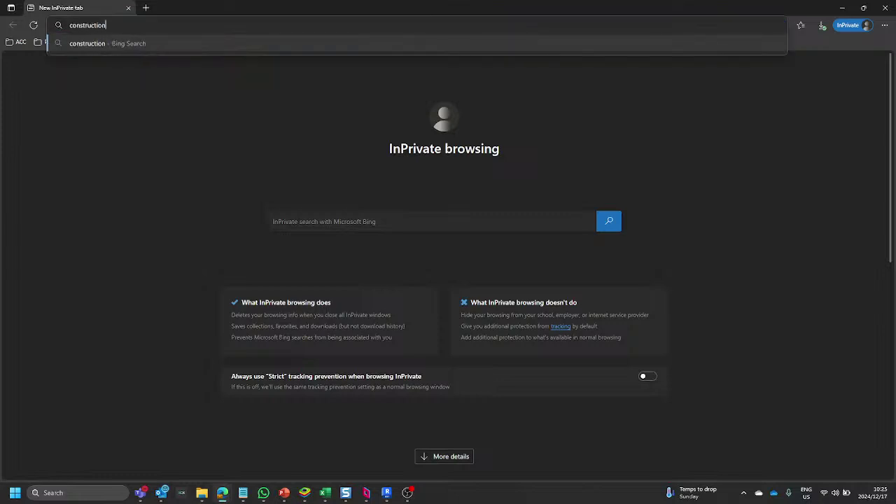
{"action": "type", "text": "odesk.com"}
{"action": "key", "text": "Return"}
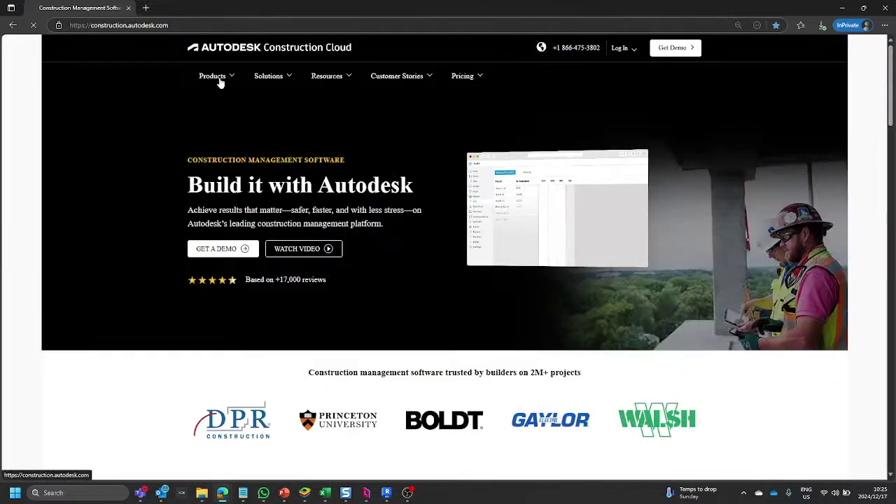
{"action": "left_click", "coordinate": [617, 48]}
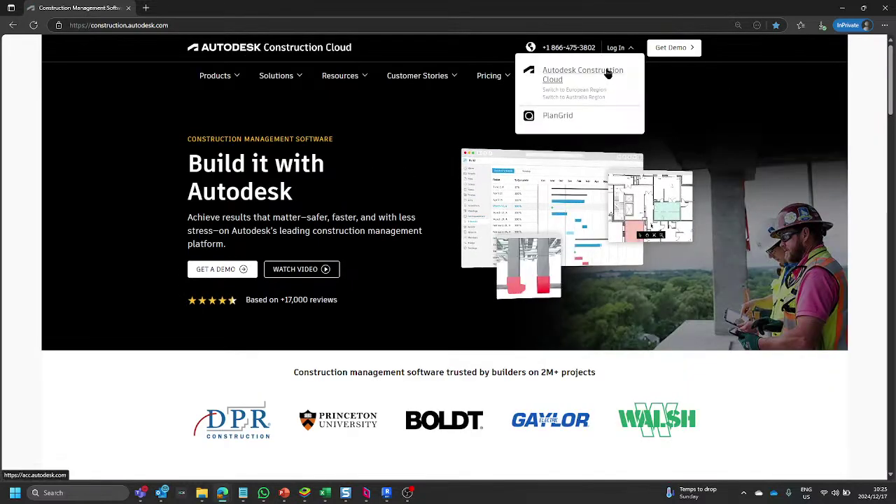
{"action": "left_click", "coordinate": [607, 70]}
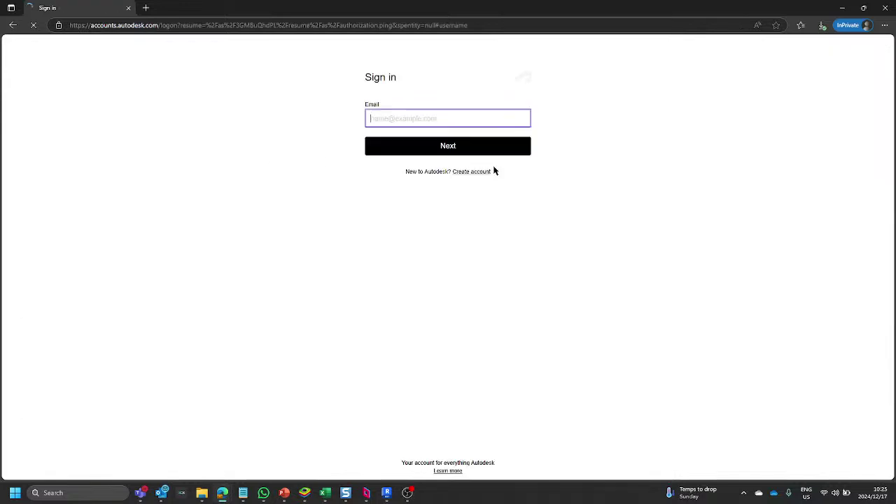
Enter the test user's email and password, retrying the password after the sign-in error.
{"action": "left_click", "coordinate": [398, 117]}
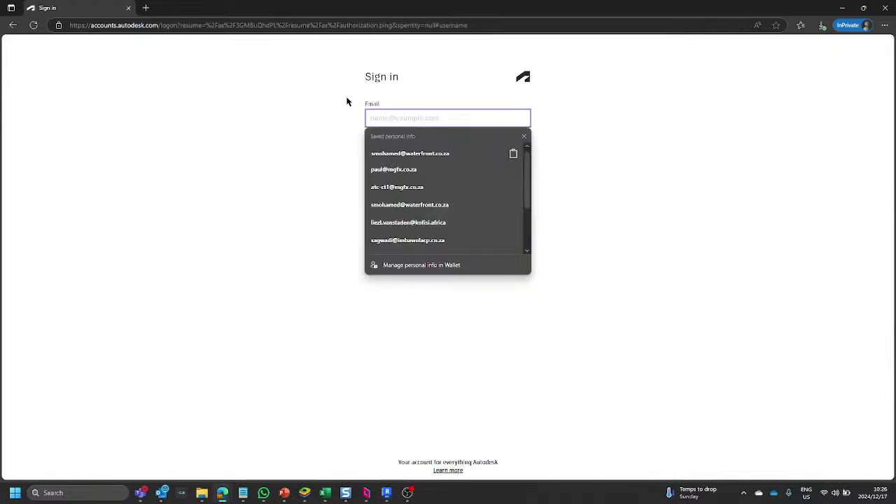
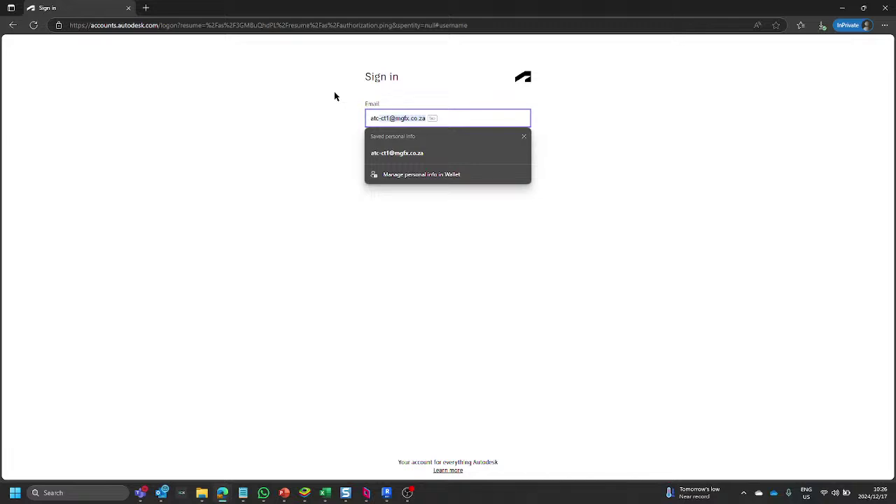
{"action": "key", "text": "Return"}
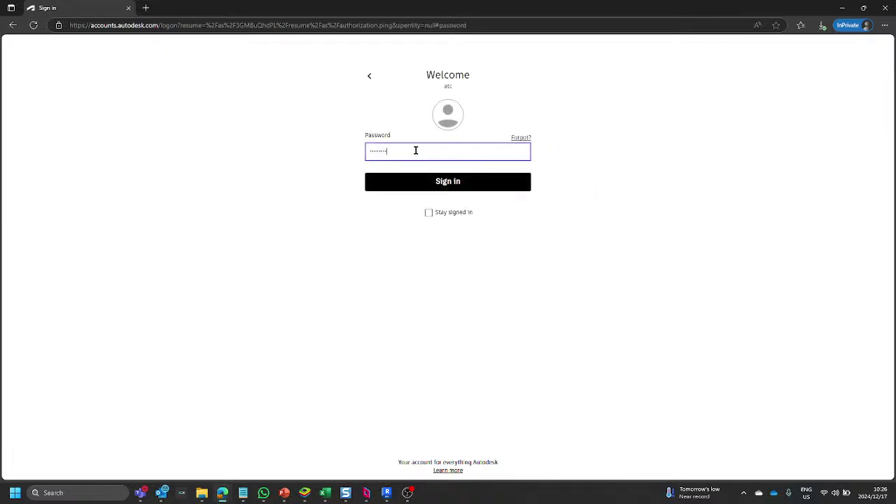
{"action": "key", "text": "Return"}
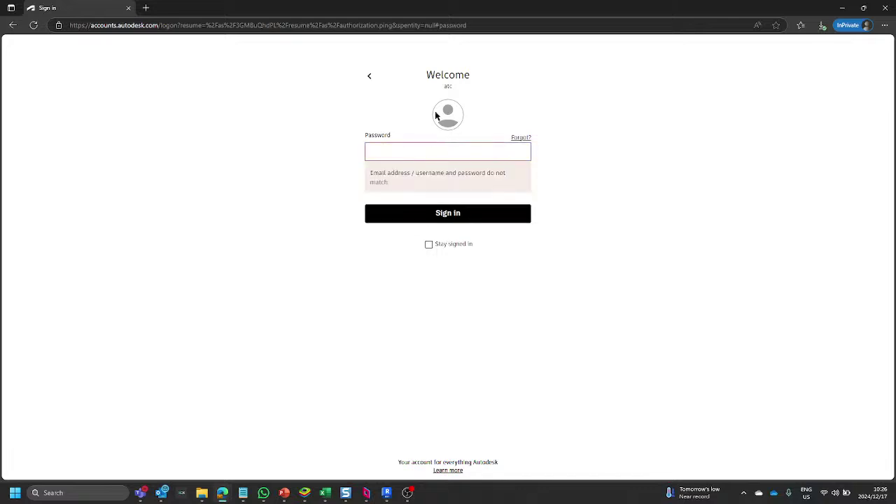
{"action": "left_click", "coordinate": [367, 150]}
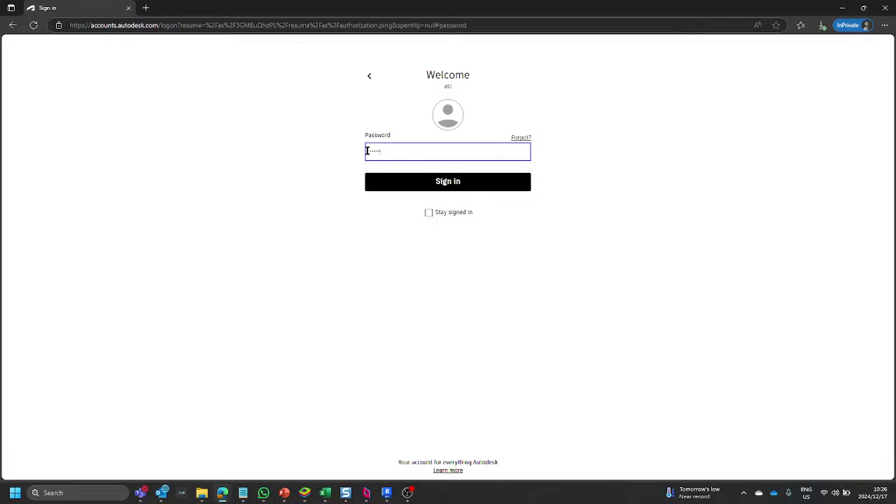
{"action": "key", "text": "Return"}
Correct the email address and sign in with the password to reach the projects list.
{"action": "left_click", "coordinate": [369, 77]}
{"action": "key", "text": "BackSpace"}
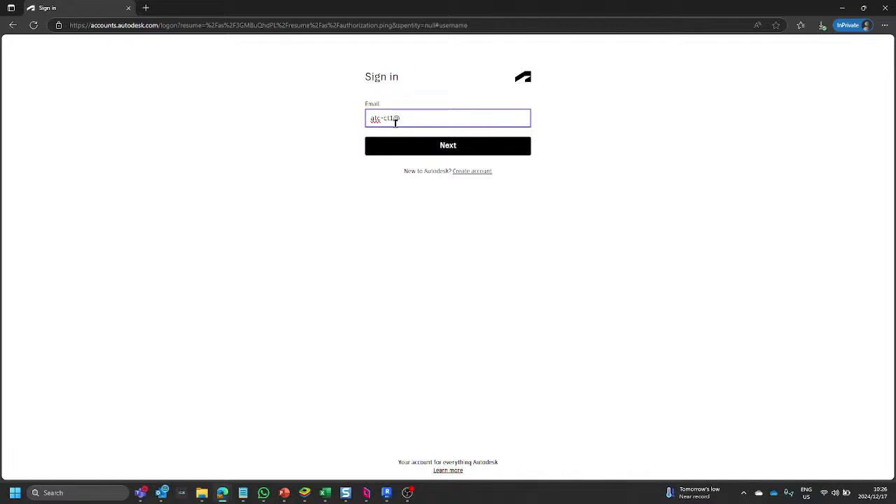
{"action": "key", "text": "Return"}
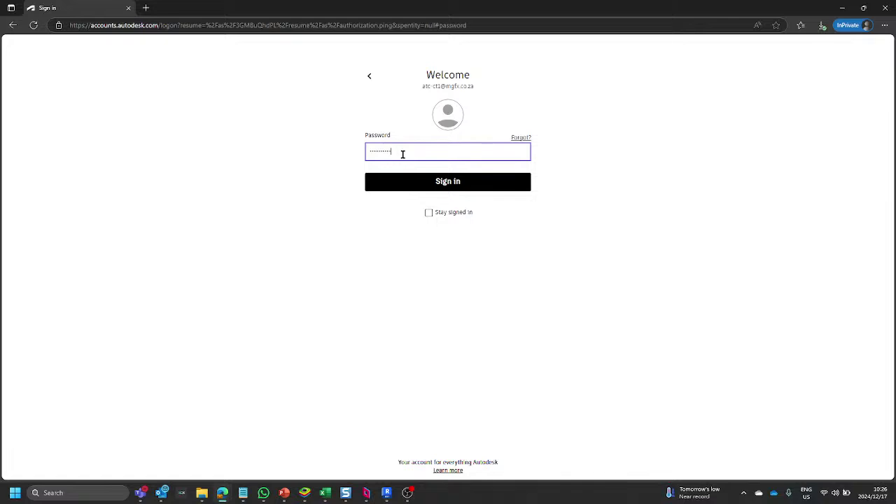
{"action": "key", "text": "Return"}
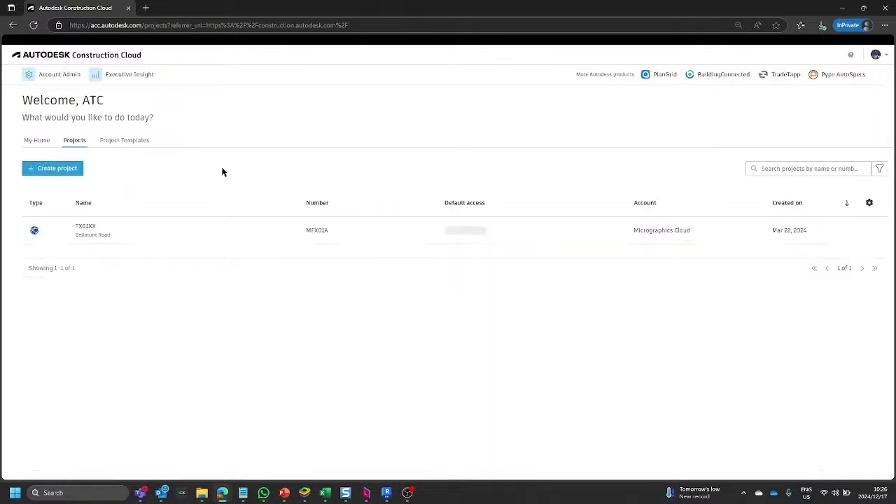
Open the FX01XX project and switch to the Docs product.
{"action": "left_click", "coordinate": [100, 232]}
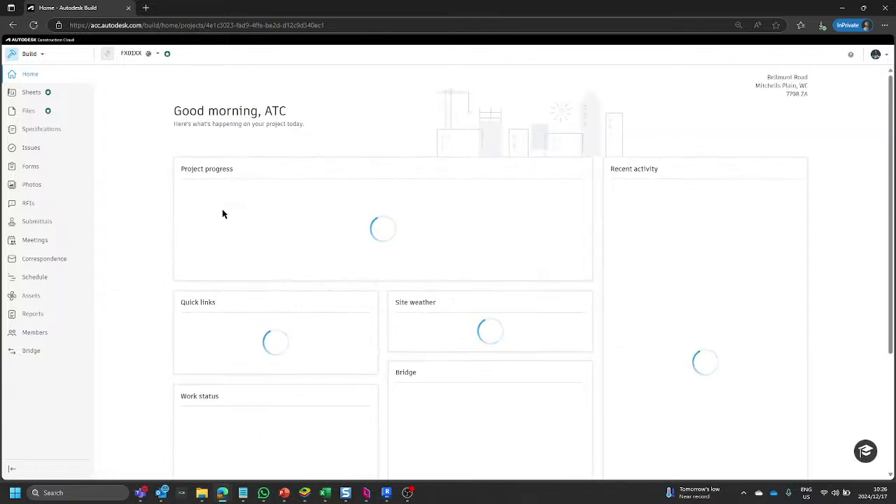
{"action": "left_click", "coordinate": [27, 54]}
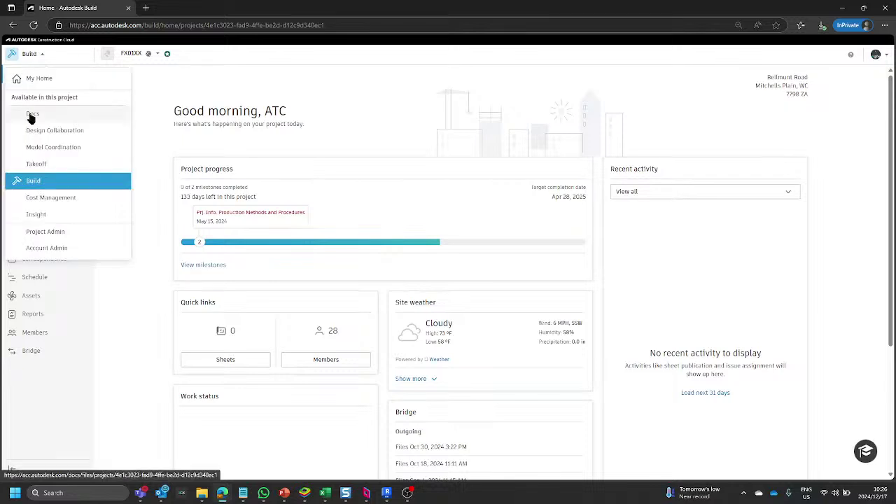
{"action": "left_click", "coordinate": [32, 116]}
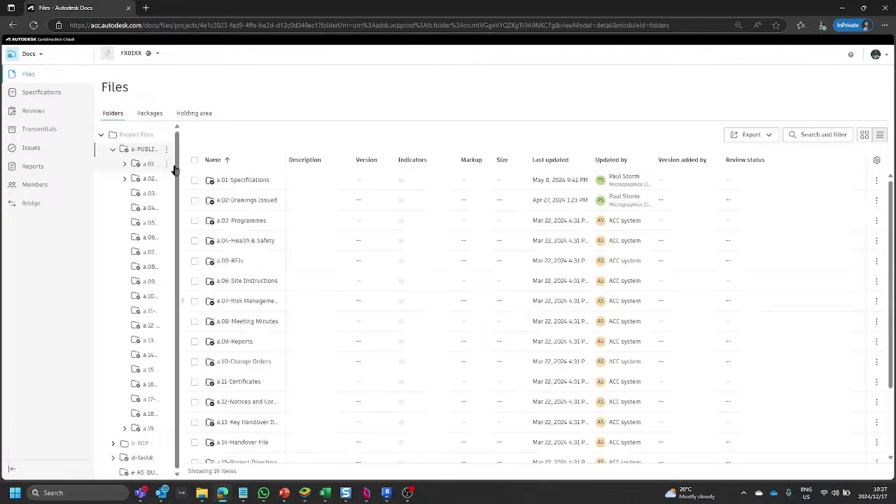
Collapse a-PUBLISHED, widen the folder tree, and expand b-WIP > b.AX-Architect to open b.AX.FX1.
{"action": "left_click", "coordinate": [110, 150]}
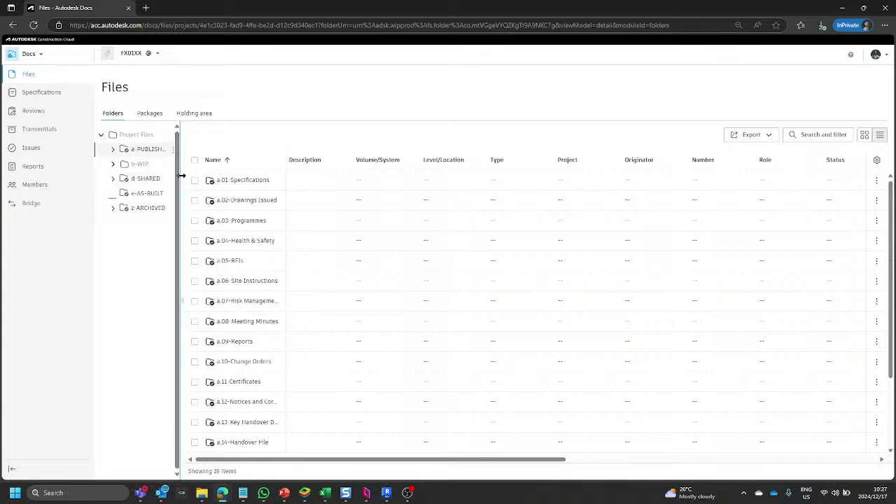
{"action": "left_click_drag", "start_coordinate": [181, 176], "coordinate": [284, 175]}
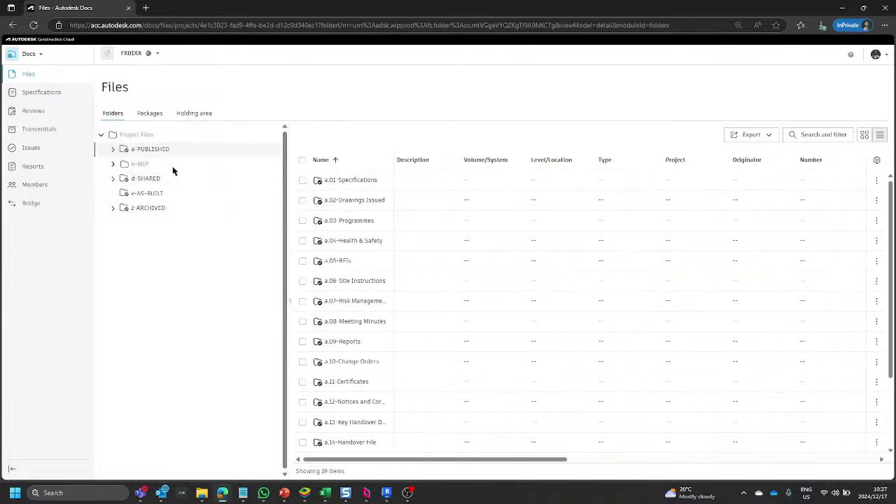
{"action": "left_click", "coordinate": [113, 165]}
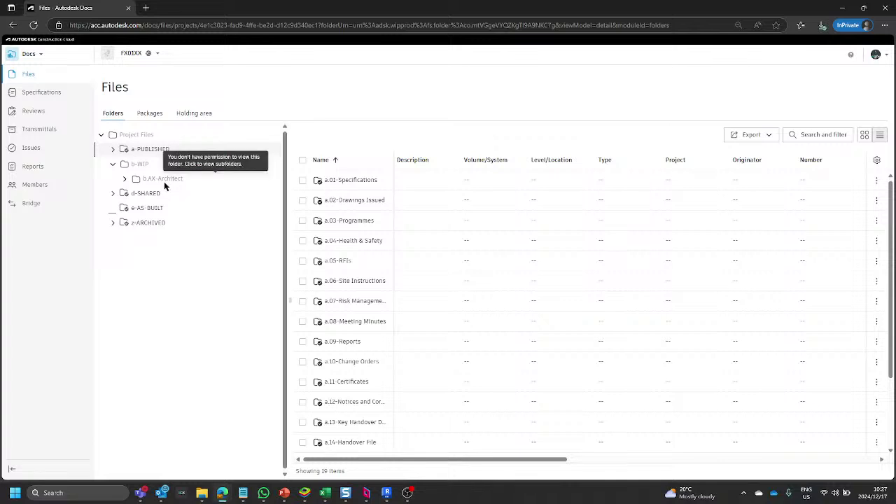
{"action": "left_click", "coordinate": [125, 179]}
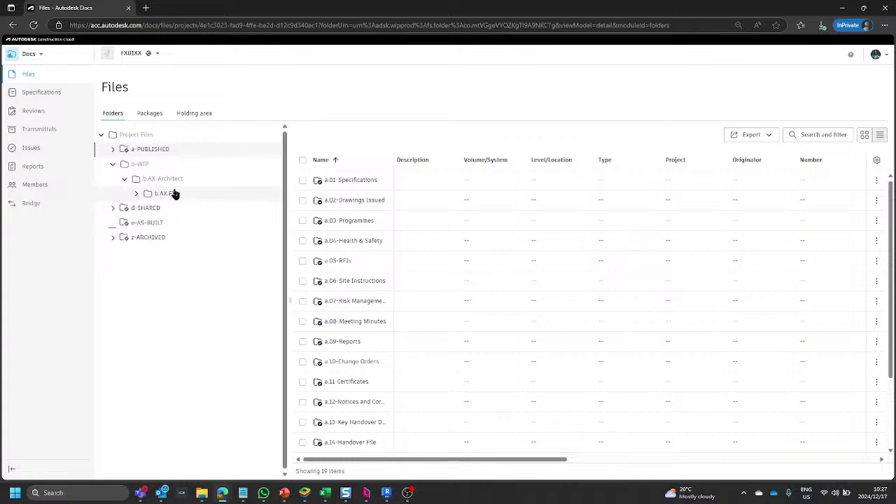
{"action": "left_click", "coordinate": [174, 197]}
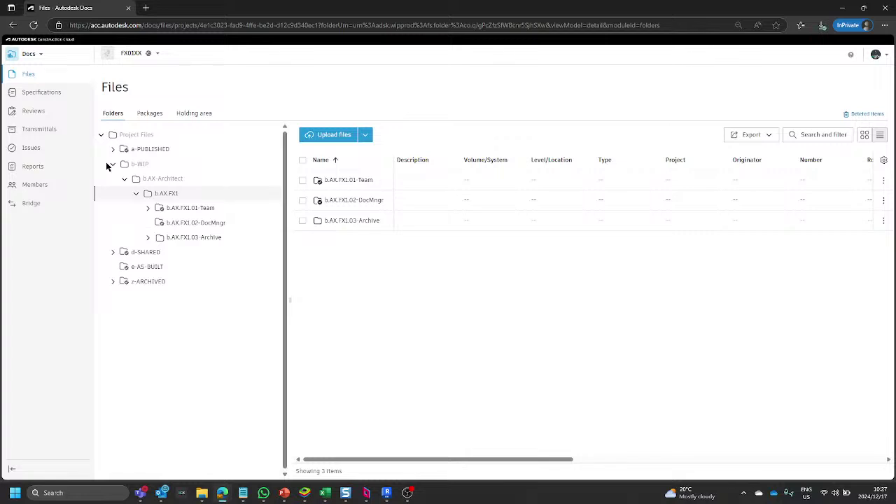
Browse the 01-Team, 02-DocMngr and 03-Archive subfolders, then return to b.AX.FX1.
{"action": "left_click", "coordinate": [178, 208]}
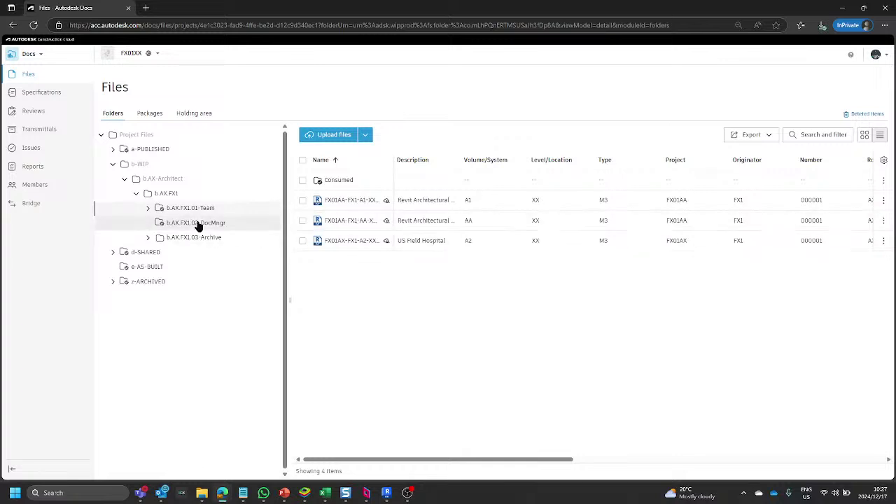
{"action": "left_click", "coordinate": [198, 224]}
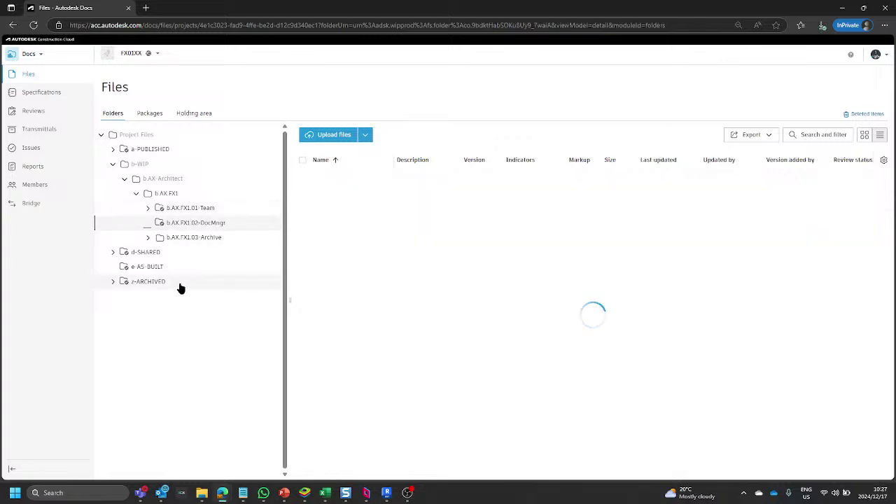
{"action": "left_click", "coordinate": [184, 238]}
{"action": "left_click", "coordinate": [148, 239]}
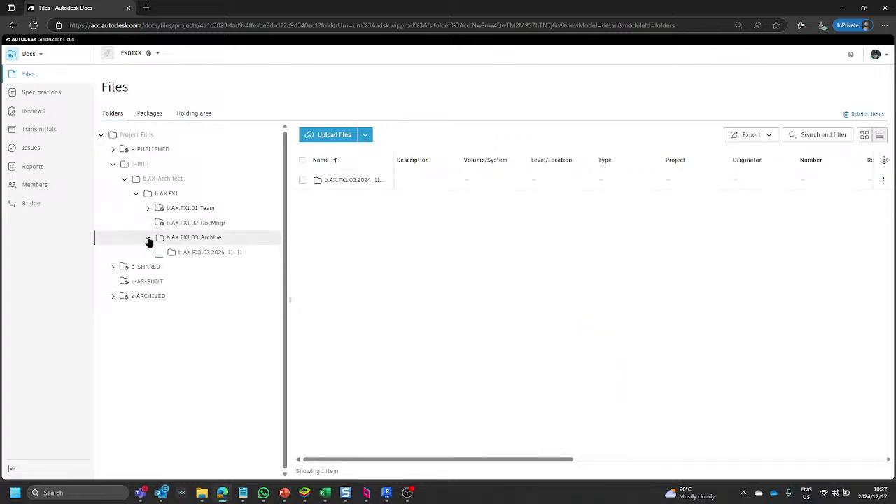
{"action": "left_click", "coordinate": [148, 239]}
{"action": "left_click", "coordinate": [174, 198]}
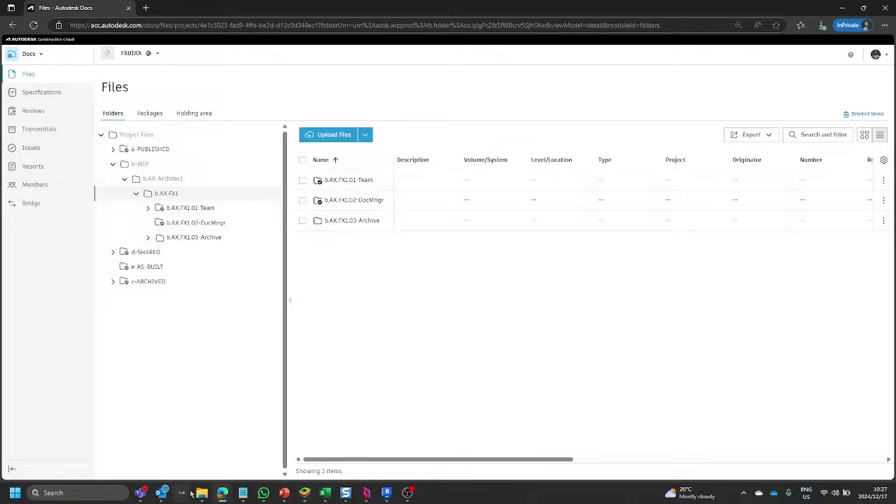
{"action": "mouse_move", "coordinate": [222, 493]}
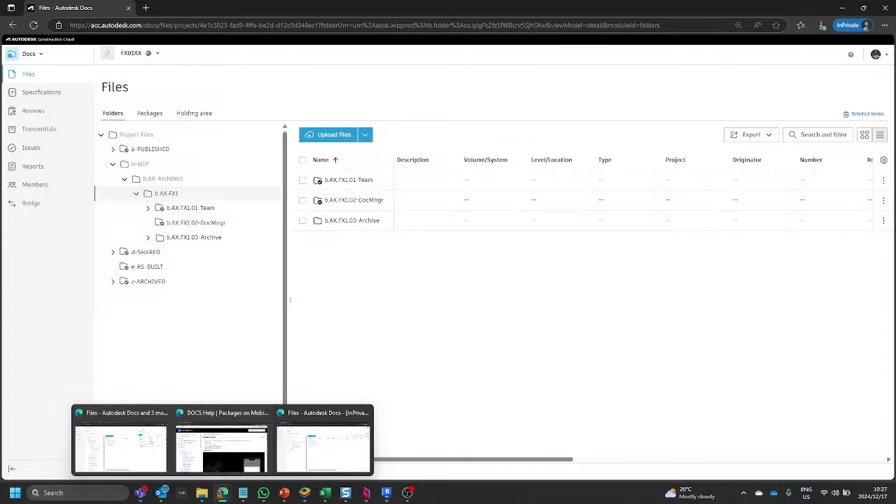
{"action": "left_click", "coordinate": [142, 457]}
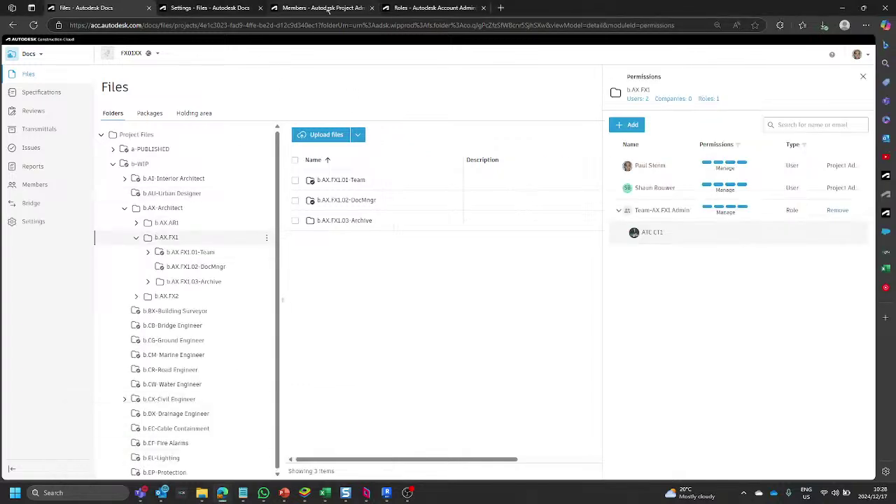
{"action": "left_click", "coordinate": [208, 9]}
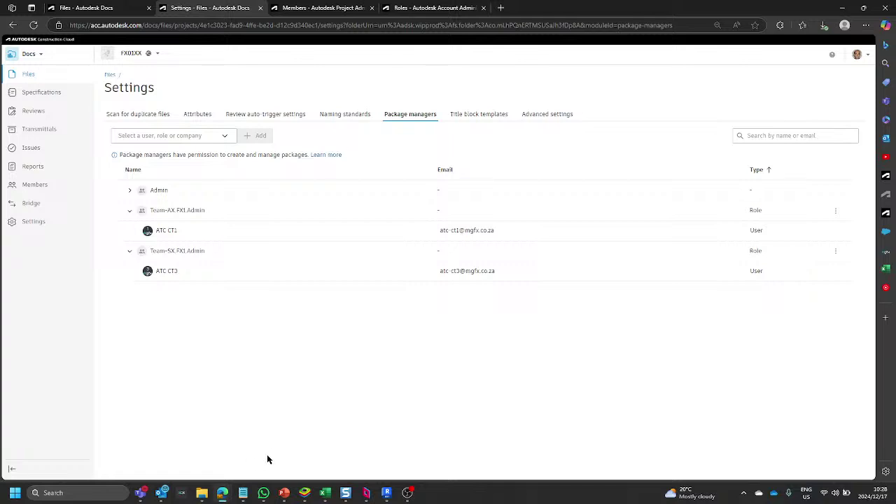
{"action": "mouse_move", "coordinate": [219, 499]}
{"action": "left_click", "coordinate": [347, 448]}
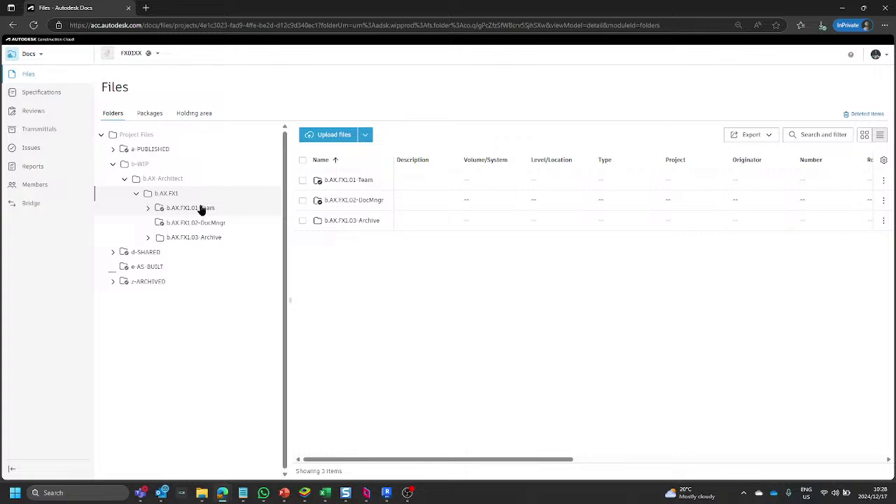
Go to the Packages tab and start a new package.
{"action": "left_click", "coordinate": [150, 114]}
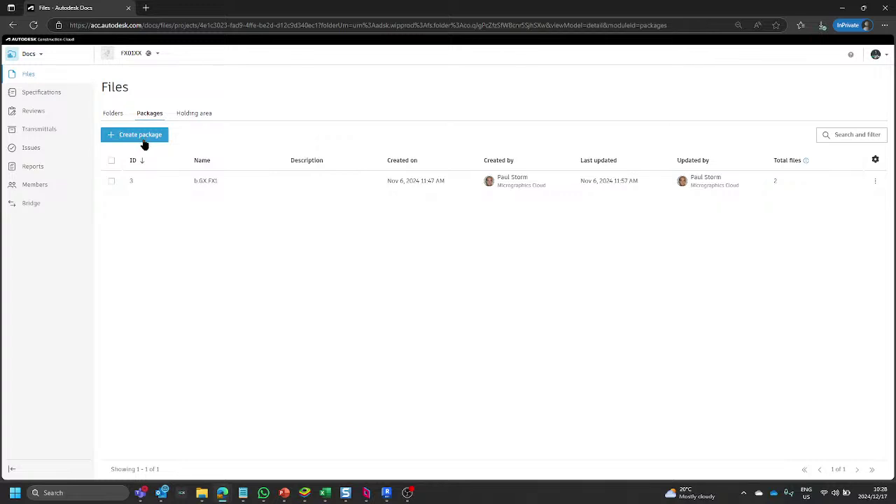
{"action": "left_click", "coordinate": [145, 142]}
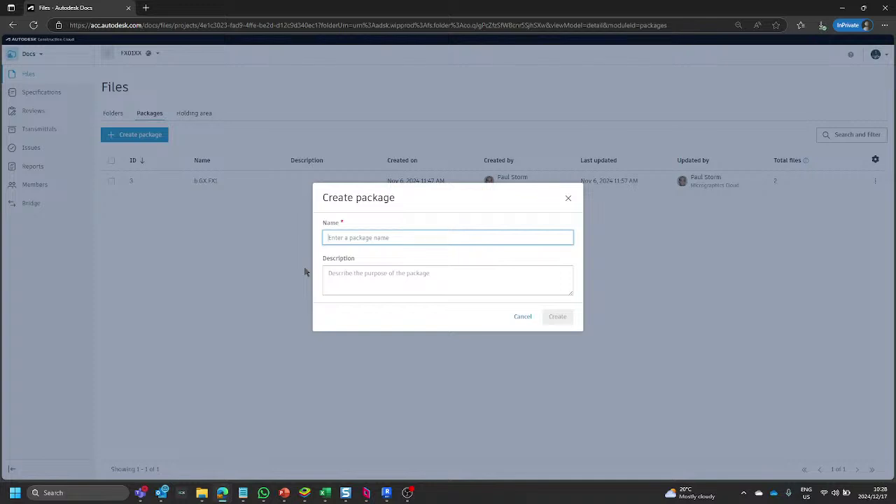
{"action": "type", "text": "b"}
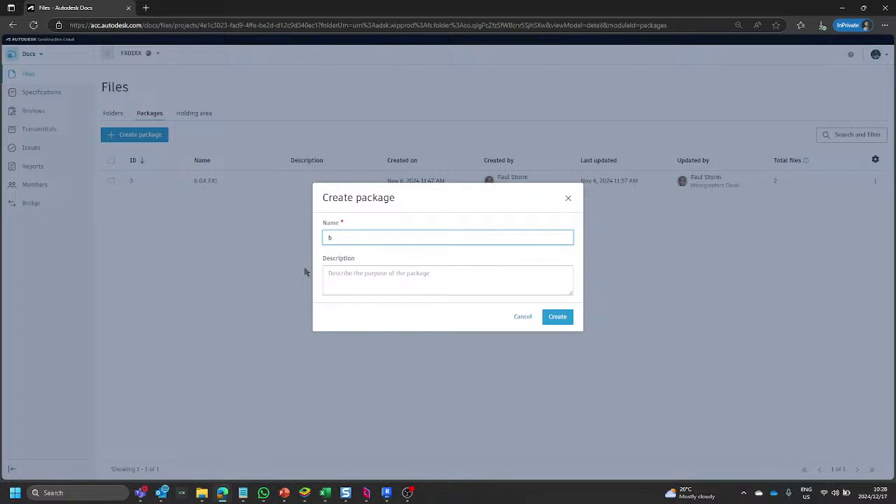
{"action": "type", "text": ".AX"}
{"action": "type", "text": ".FX"}
{"action": "type", "text": "1"}
{"action": "type", "text": "-for webinar"}
{"action": "key", "text": "BackSpace"}
{"action": "key", "text": "BackSpace"}
{"action": "key", "text": "BackSpace"}
{"action": "key", "text": "BackSpace"}
{"action": "key", "text": "BackSpace"}
{"action": "key", "text": "BackSpace"}
{"action": "key", "text": "BackSpace"}
{"action": "key", "text": "BackSpace"}
{"action": "key", "text": "BackSpace"}
{"action": "key", "text": "BackSpace"}
{"action": "left_click", "coordinate": [368, 238]}
{"action": "type", "text": "-2024121701"}
{"action": "left_click", "coordinate": [361, 279]}
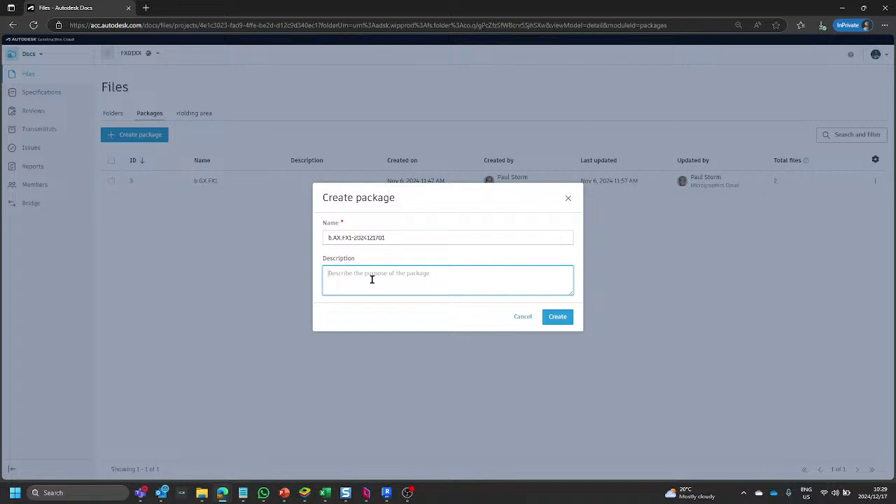
{"action": "type", "text": "Package for "}
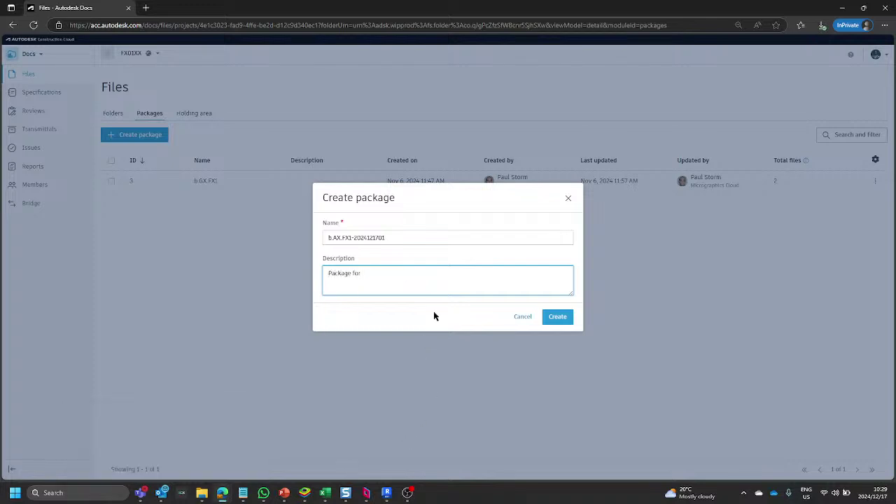
{"action": "type", "text": "webinar purposes"}
{"action": "left_click", "coordinate": [558, 318]}
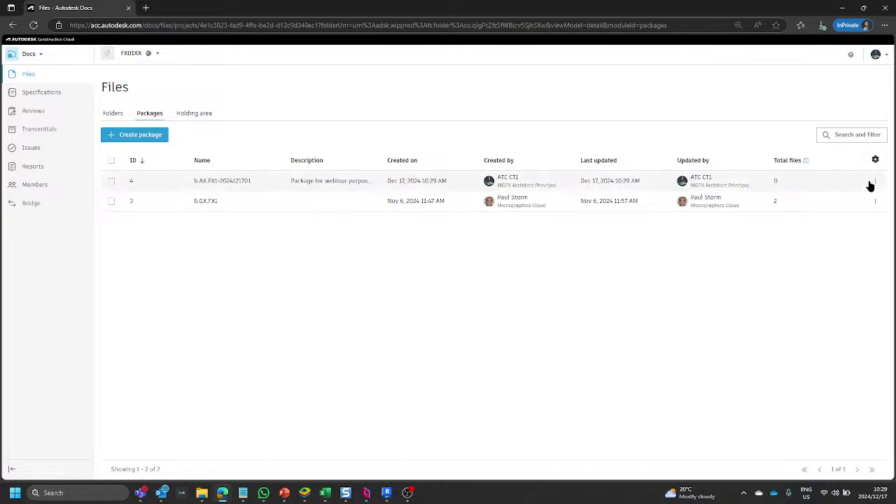
Check the actions menus of the new package 4 and package b.GX.FX1.
{"action": "left_click", "coordinate": [874, 182]}
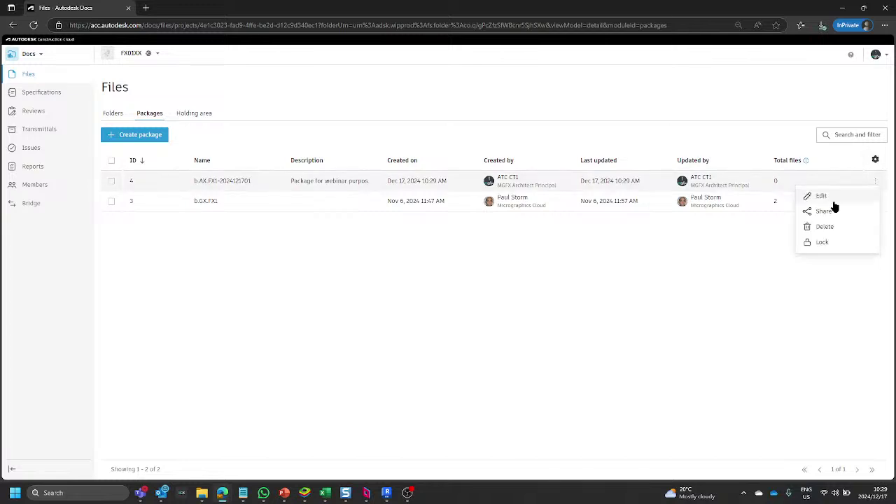
{"action": "left_click", "coordinate": [728, 265]}
{"action": "left_click", "coordinate": [875, 201]}
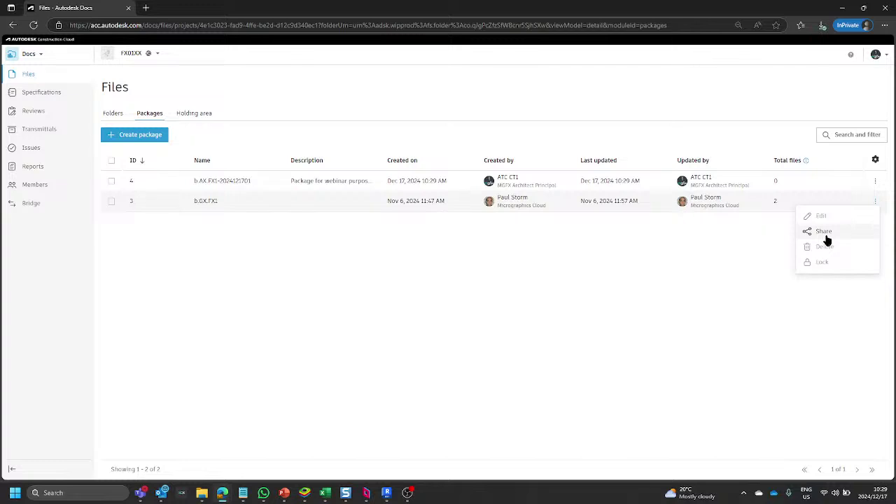
{"action": "left_click", "coordinate": [778, 240]}
Recheck both packages' actions menus, then return to the Package managers settings window.
{"action": "left_click", "coordinate": [876, 182]}
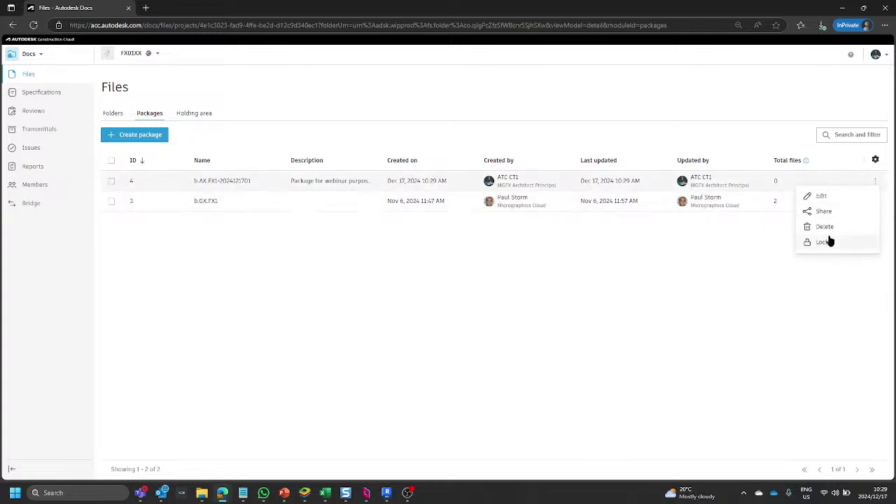
{"action": "left_click", "coordinate": [821, 199]}
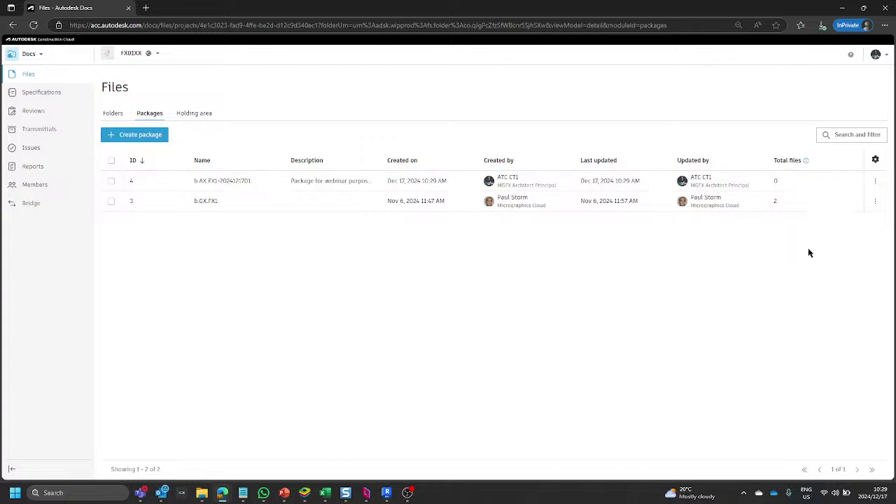
{"action": "left_click", "coordinate": [876, 202]}
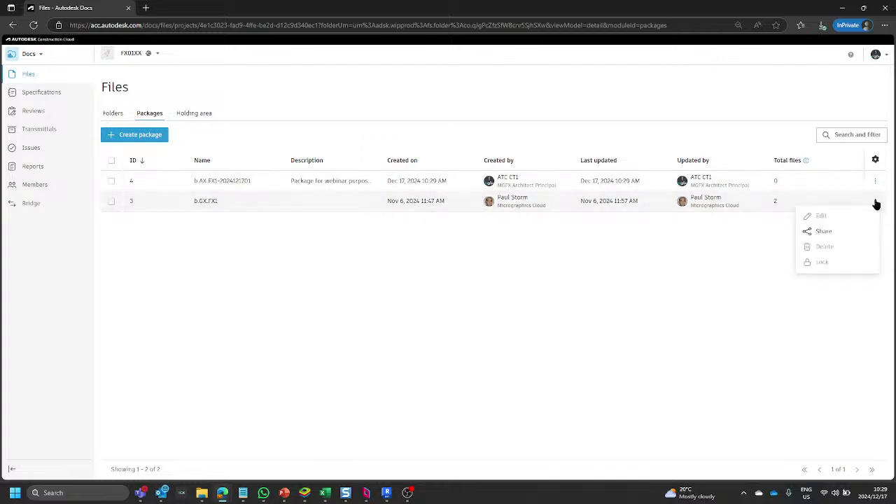
{"action": "left_click", "coordinate": [741, 263]}
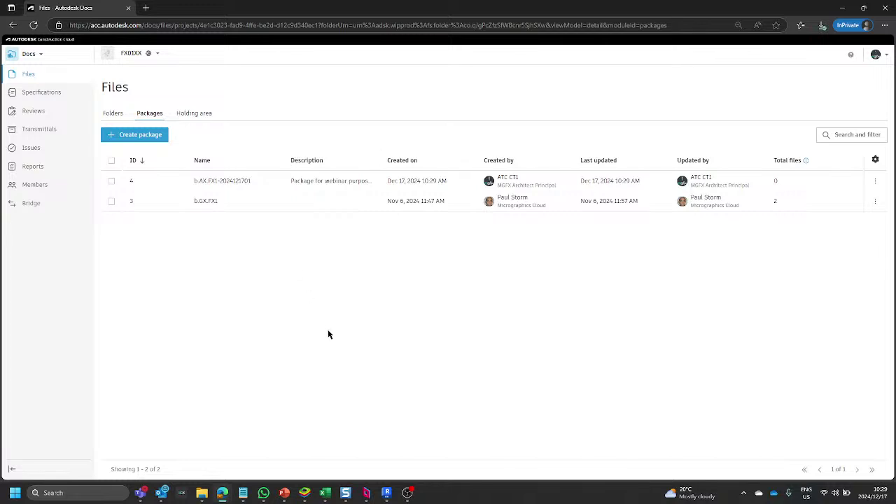
{"action": "mouse_move", "coordinate": [224, 494]}
{"action": "left_click", "coordinate": [135, 456]}
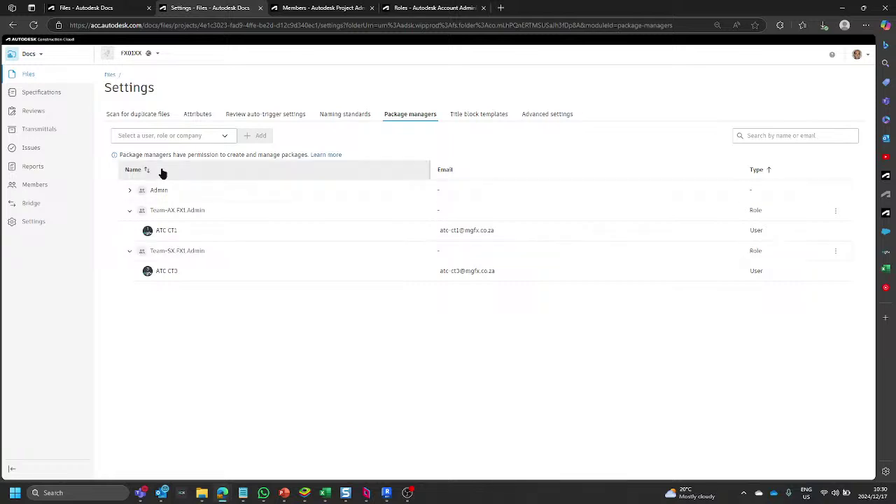
Return to the Files - Autodesk Docs tab, open Packages, and view package 4's actions menu.
{"action": "left_click", "coordinate": [88, 8]}
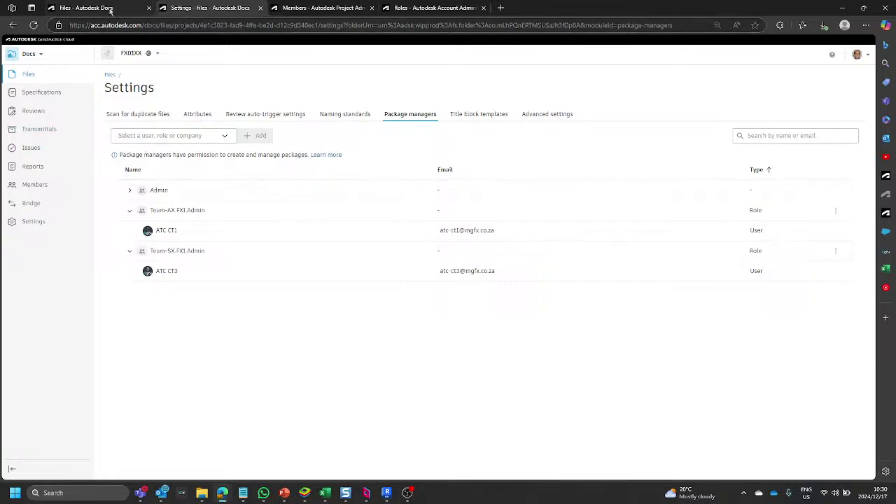
{"action": "left_click", "coordinate": [150, 114]}
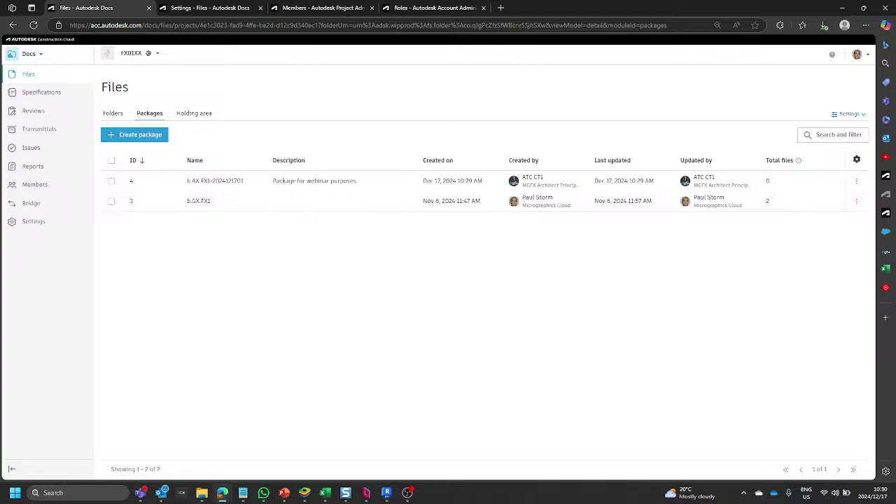
{"action": "left_click", "coordinate": [857, 181]}
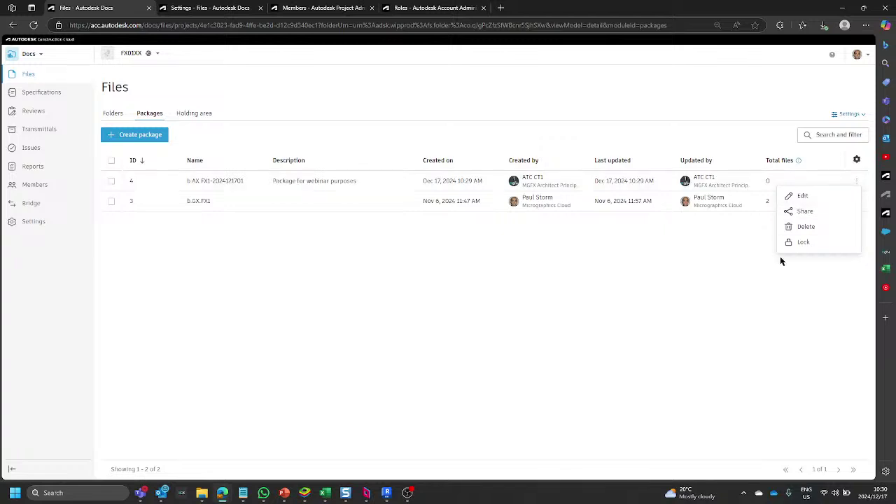
{"action": "left_click", "coordinate": [861, 184]}
{"action": "left_click", "coordinate": [861, 184]}
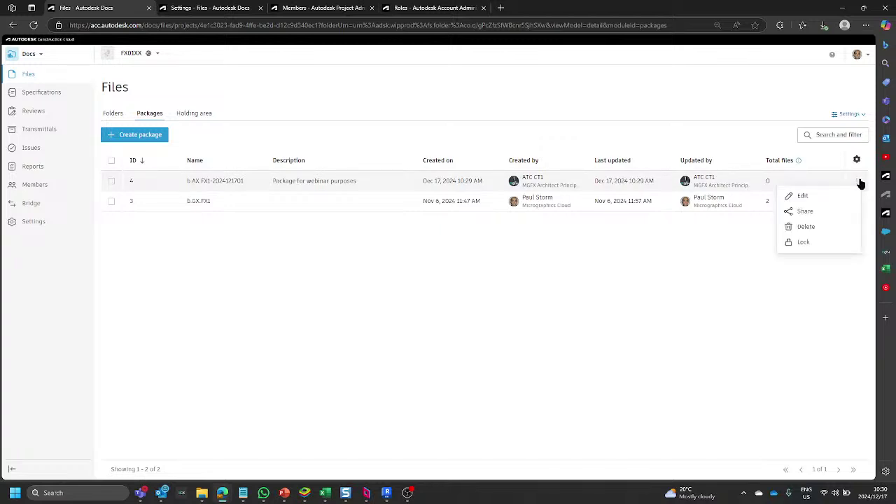
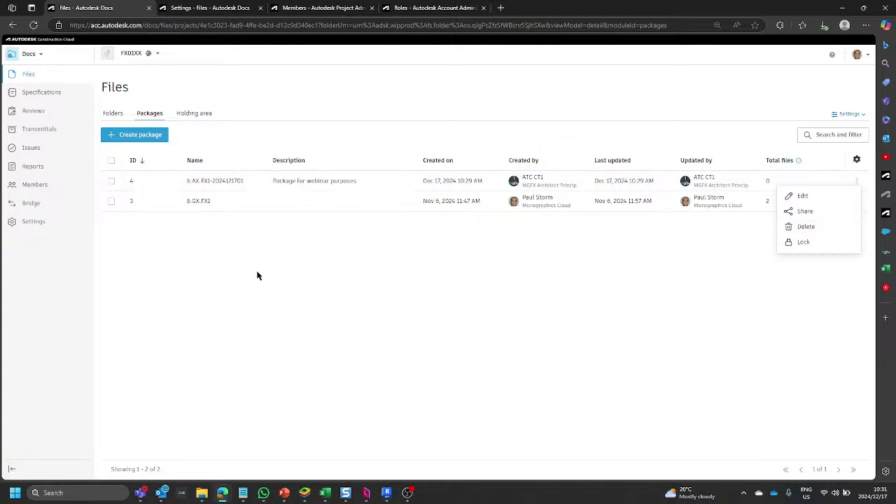
Close package 4's actions menu and toggle between the Folders and Packages views.
{"action": "left_click", "coordinate": [614, 254]}
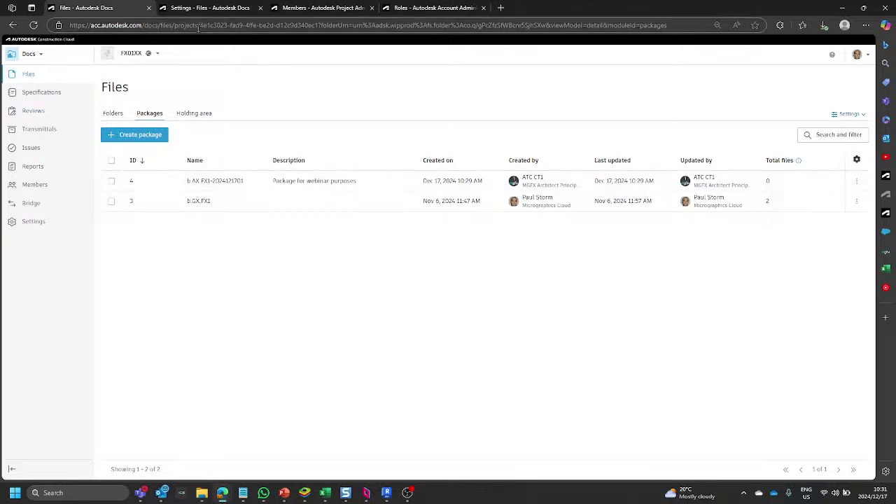
{"action": "left_click", "coordinate": [113, 114]}
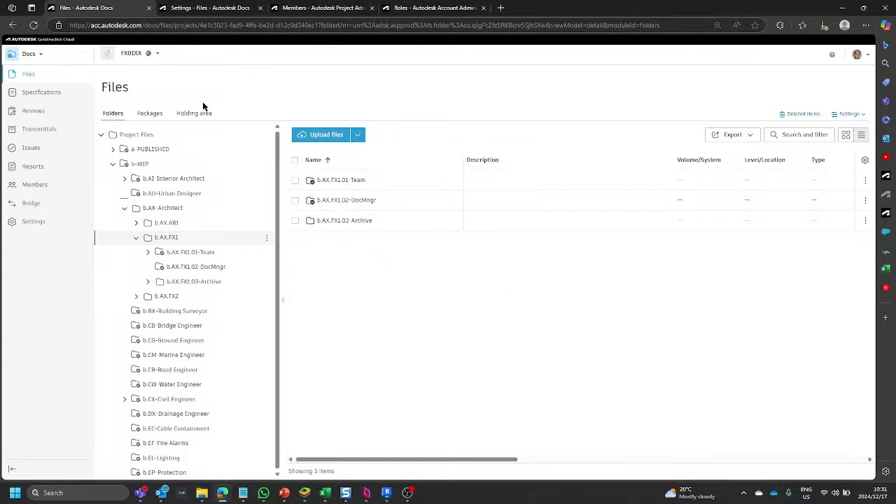
{"action": "left_click", "coordinate": [153, 116]}
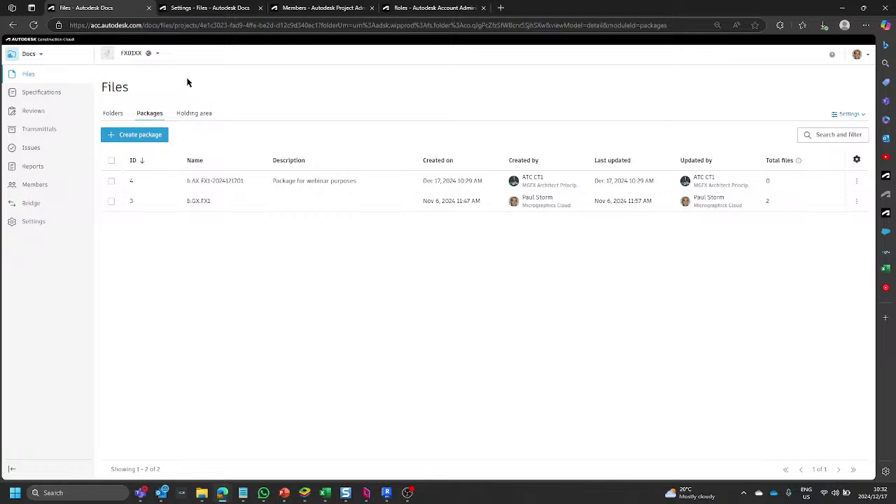
Check the Package managers setting, then return to the project folders showing b.AX.FX1's subfolders.
{"action": "left_click", "coordinate": [221, 7]}
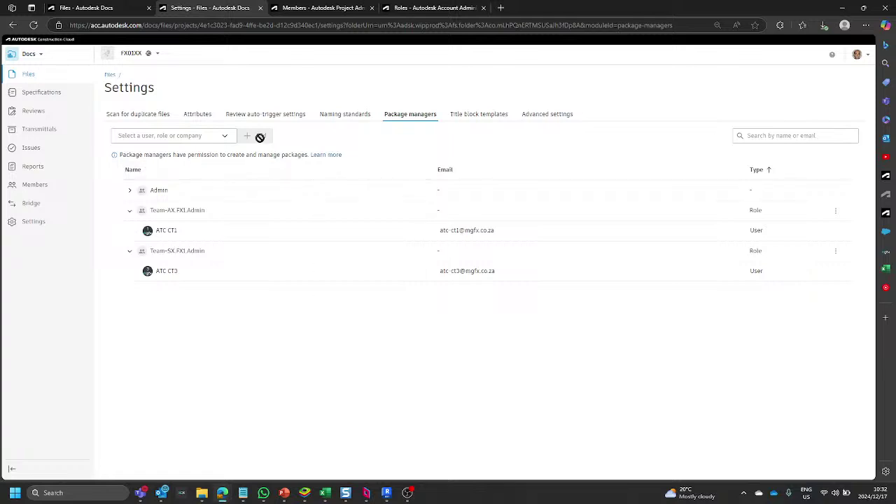
{"action": "left_click", "coordinate": [85, 8]}
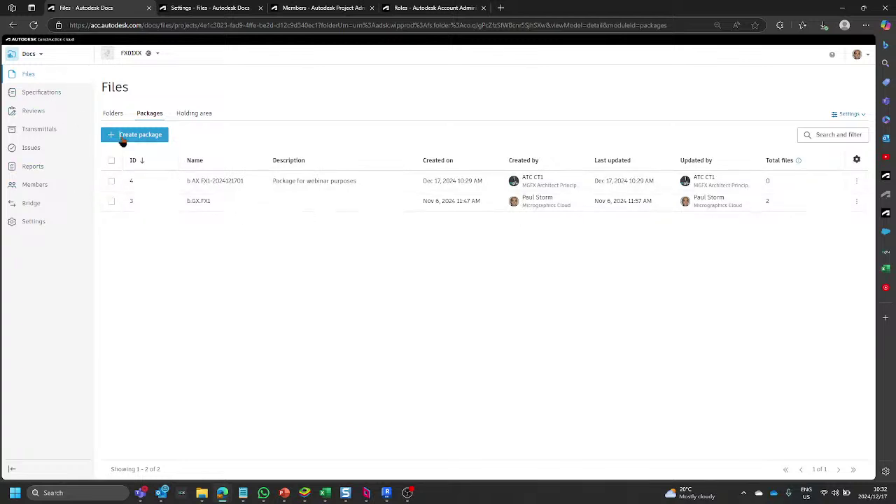
{"action": "left_click", "coordinate": [112, 116]}
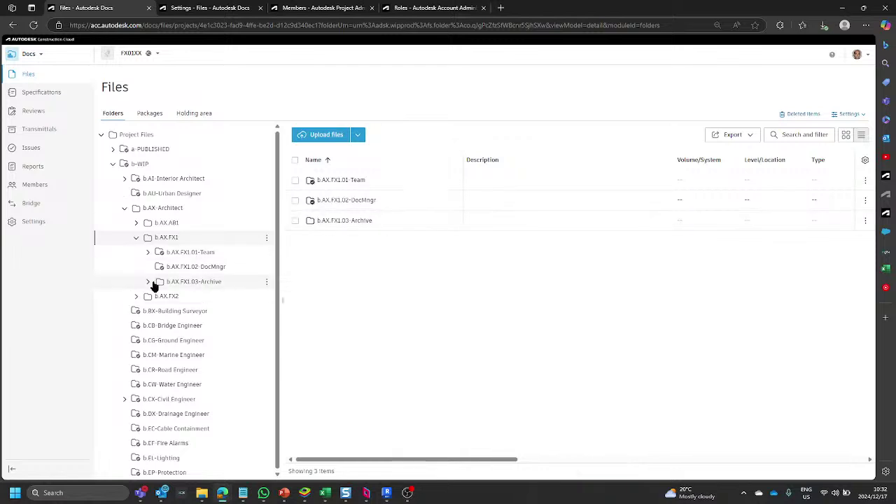
Copy FX01AA-FX1-A1-XX-M3-AX-000001.rvt from b.AX.FX1.01-Team into b.AX.FX1.02-DocMngr.
{"action": "left_click", "coordinate": [191, 252]}
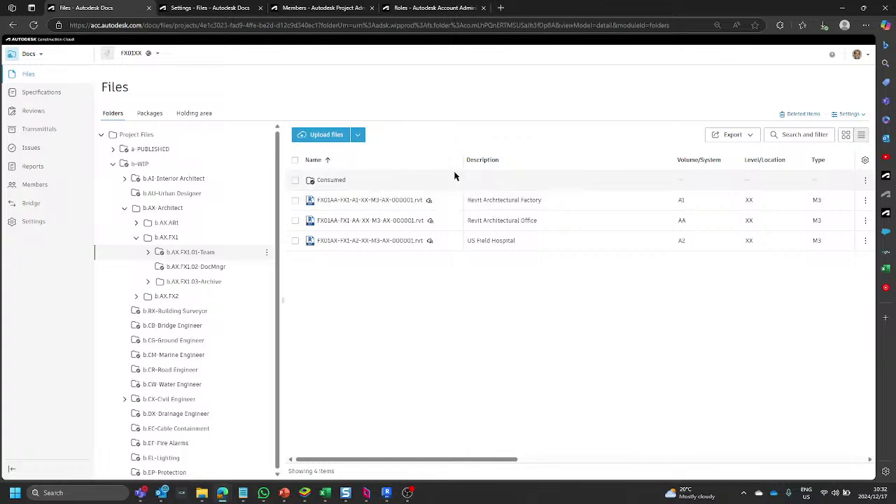
{"action": "left_click_drag", "start_coordinate": [462, 160], "coordinate": [501, 151]}
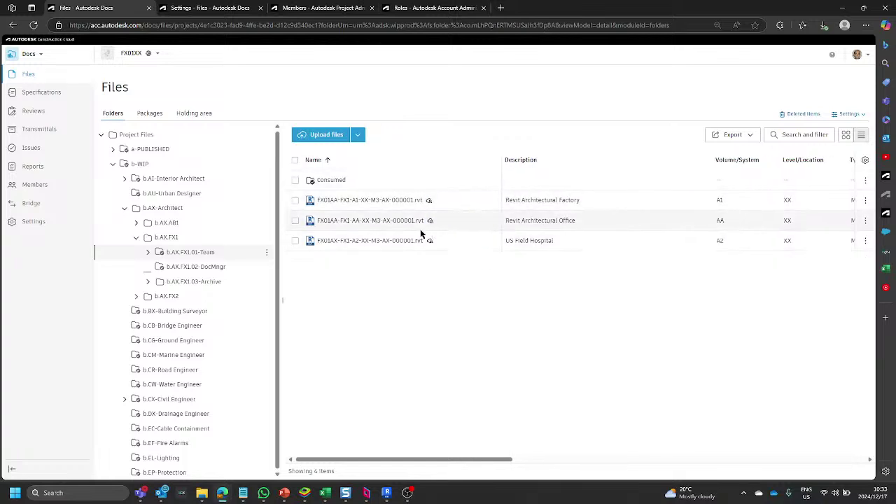
{"action": "left_click", "coordinate": [295, 201]}
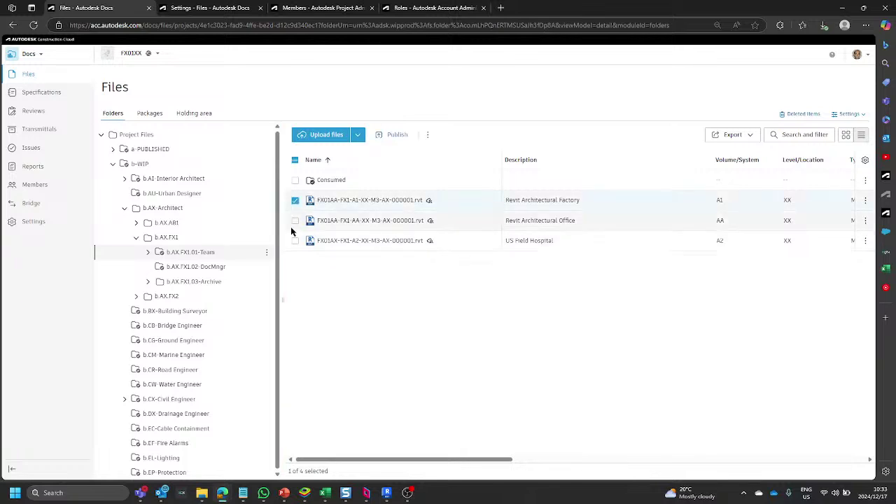
{"action": "left_click", "coordinate": [427, 135]}
{"action": "left_click", "coordinate": [435, 164]}
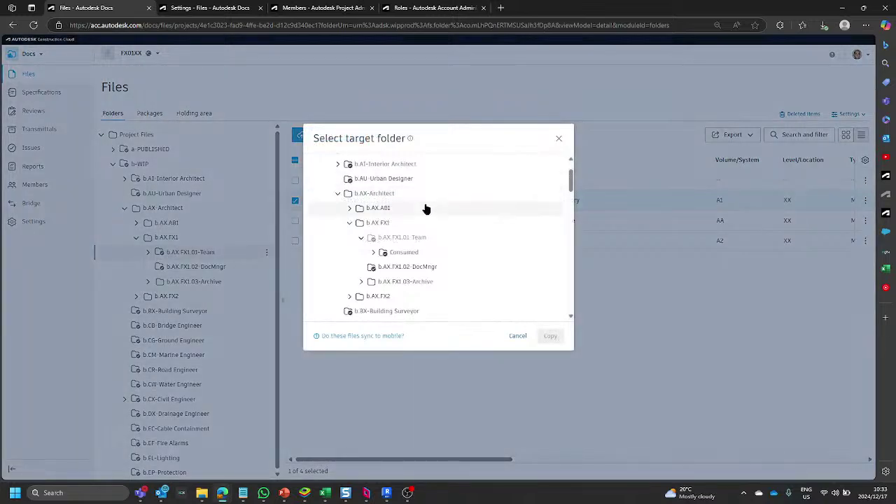
{"action": "left_click", "coordinate": [412, 269]}
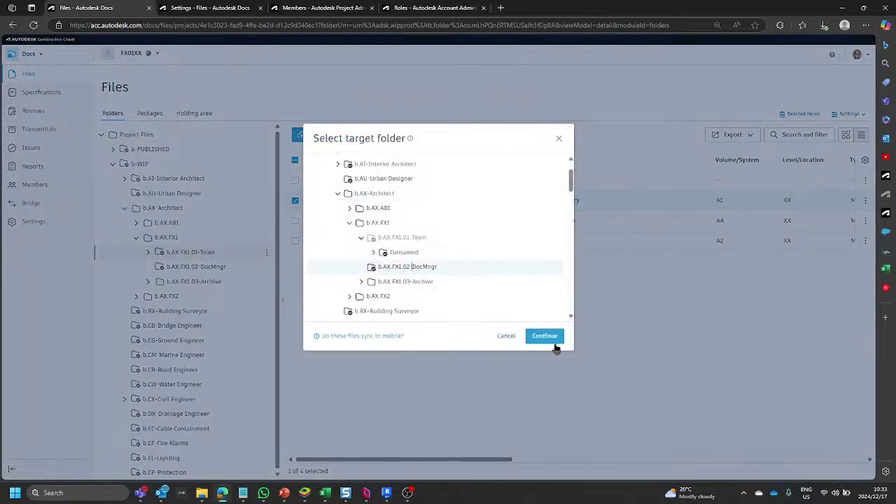
{"action": "left_click", "coordinate": [545, 336]}
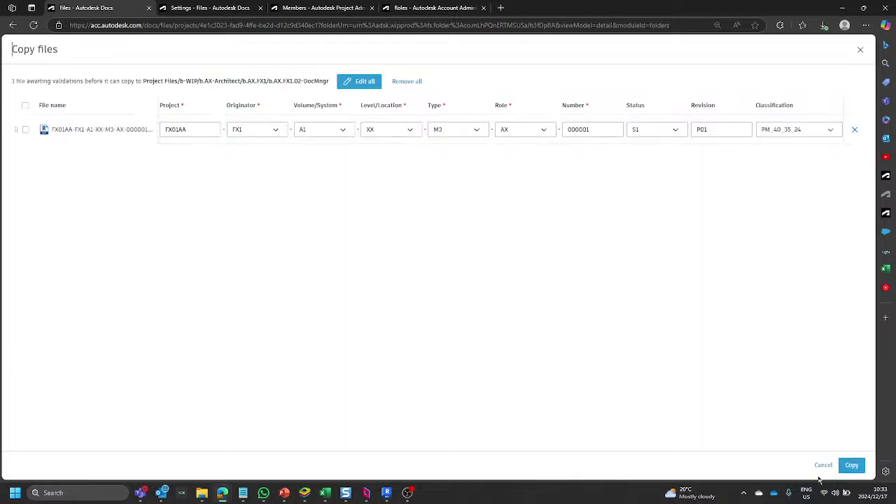
{"action": "left_click", "coordinate": [850, 465]}
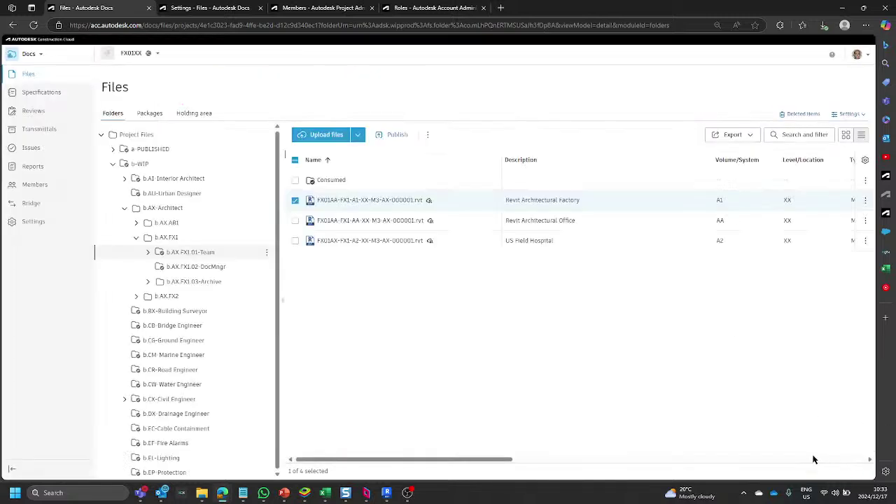
Rename the DocMngr copy to FX01AA-FX1-00-XX-M3-AX-000001.rvt using Volume/System code 00.
{"action": "left_click", "coordinate": [223, 267]}
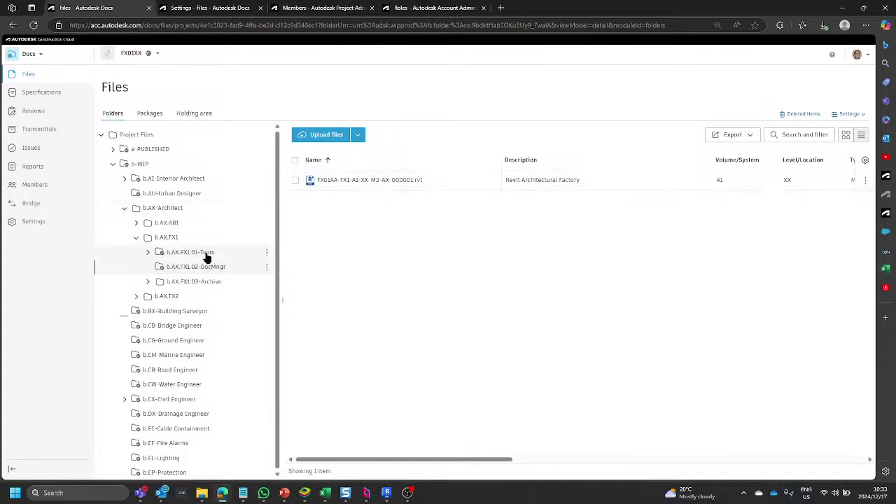
{"action": "left_click", "coordinate": [194, 255]}
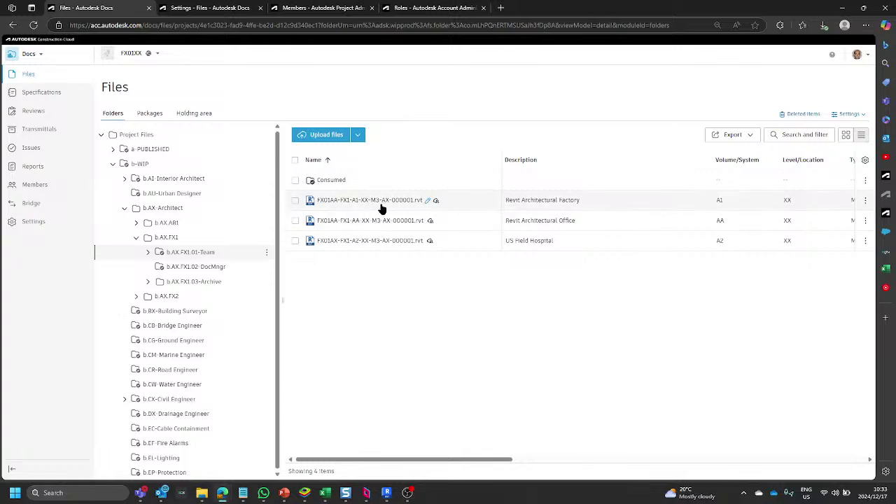
{"action": "left_click", "coordinate": [208, 269]}
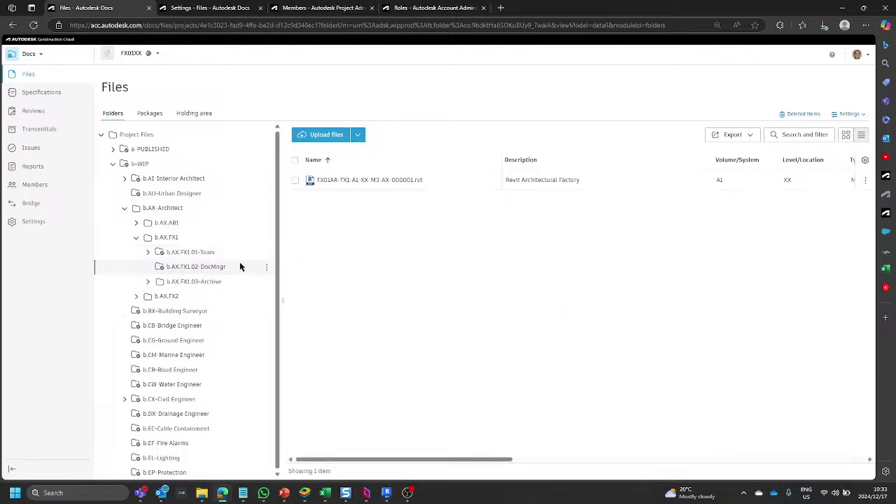
{"action": "left_click", "coordinate": [428, 180]}
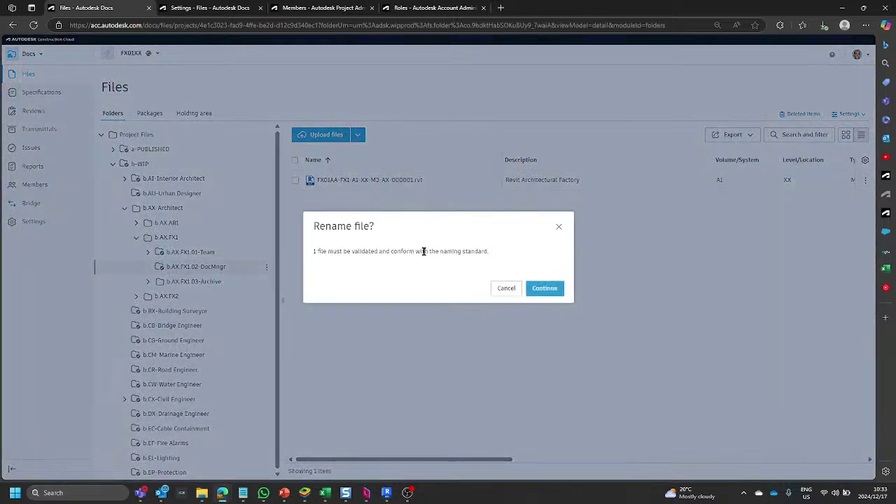
{"action": "left_click", "coordinate": [540, 287]}
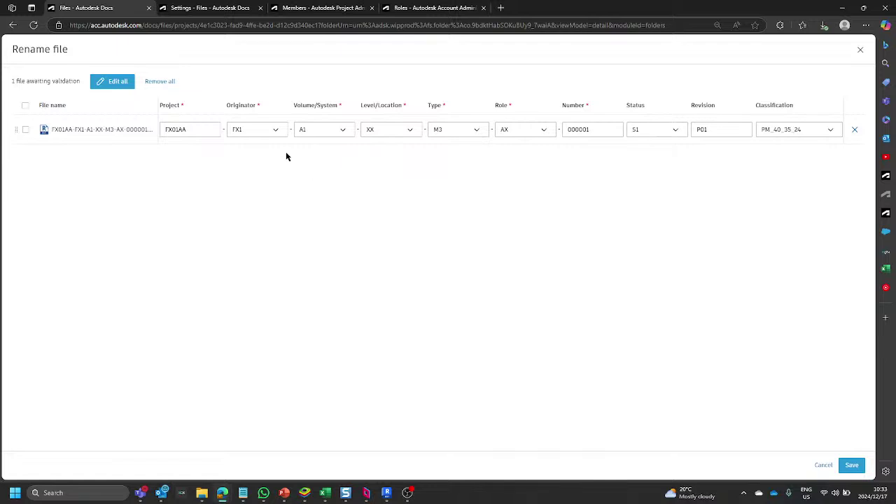
{"action": "left_click", "coordinate": [344, 134]}
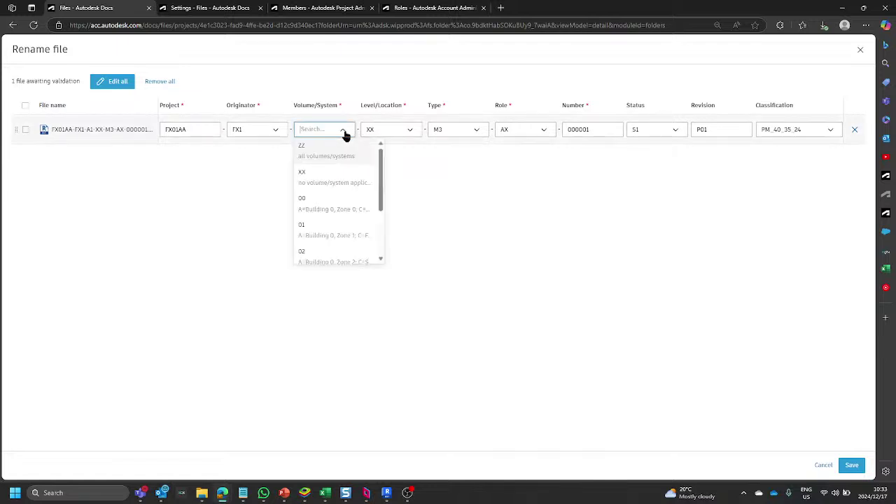
{"action": "left_click", "coordinate": [317, 203]}
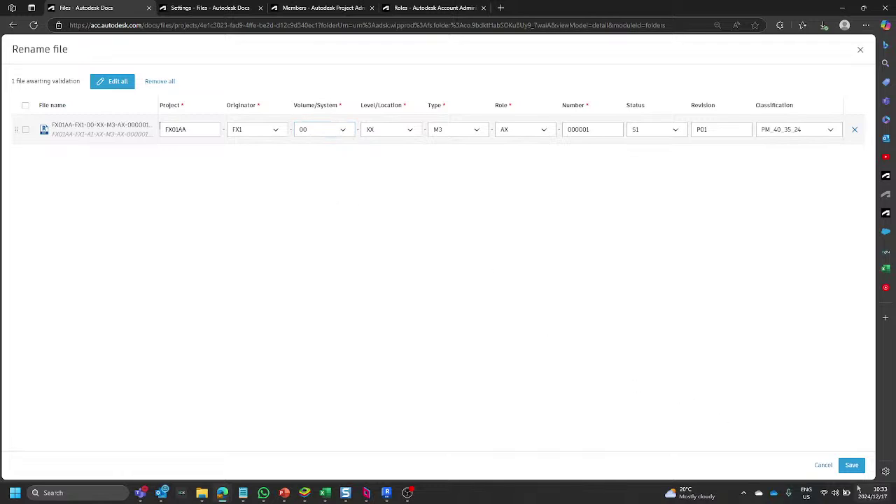
{"action": "left_click", "coordinate": [852, 465]}
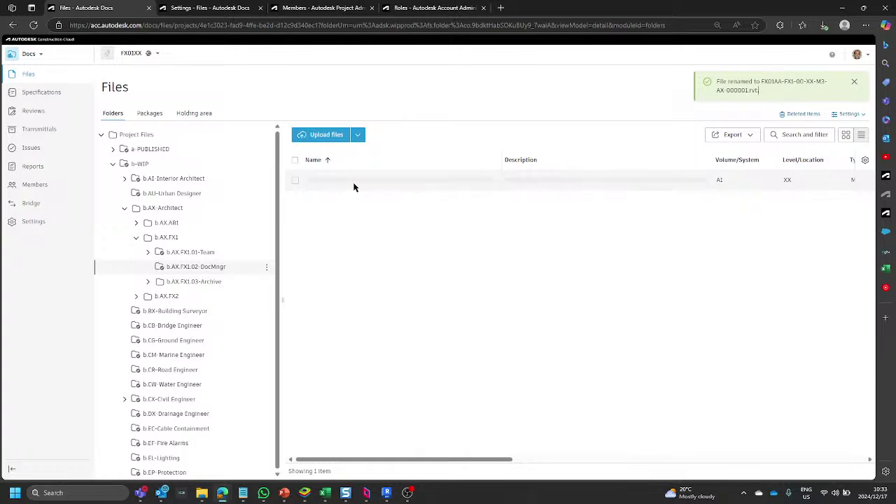
{"action": "left_click", "coordinate": [196, 253]}
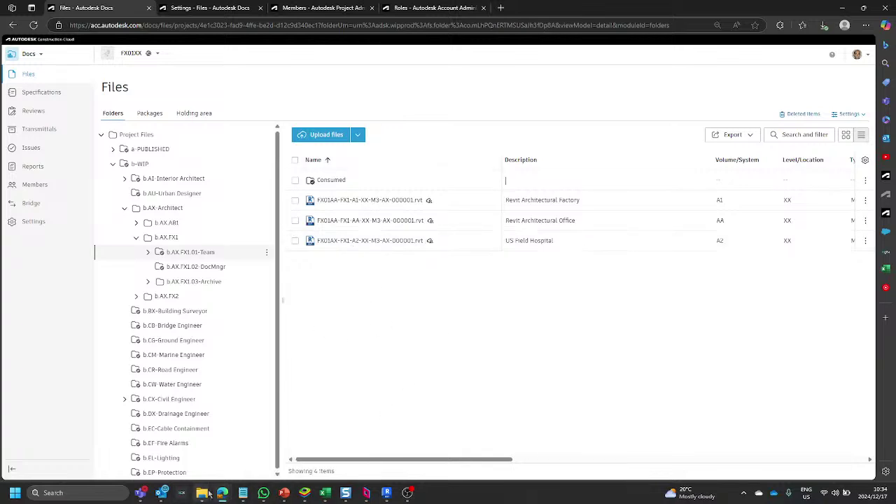
{"action": "mouse_move", "coordinate": [222, 493]}
{"action": "left_click", "coordinate": [329, 440]}
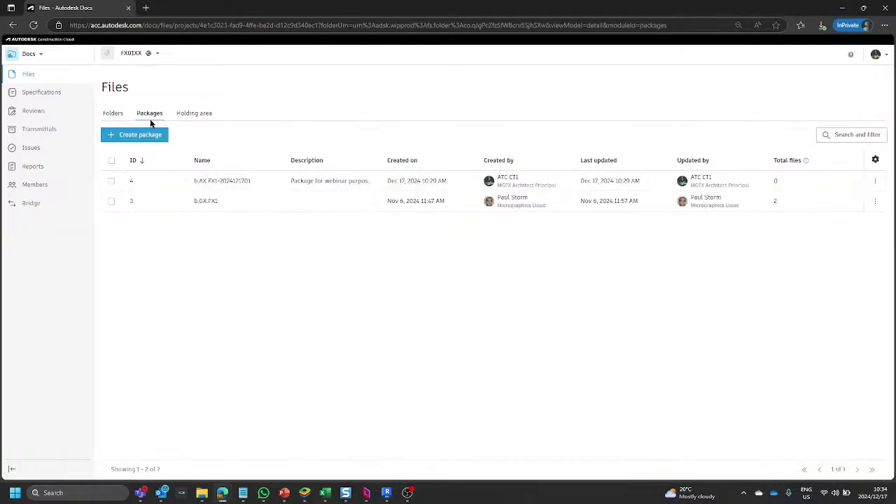
{"action": "left_click", "coordinate": [238, 182]}
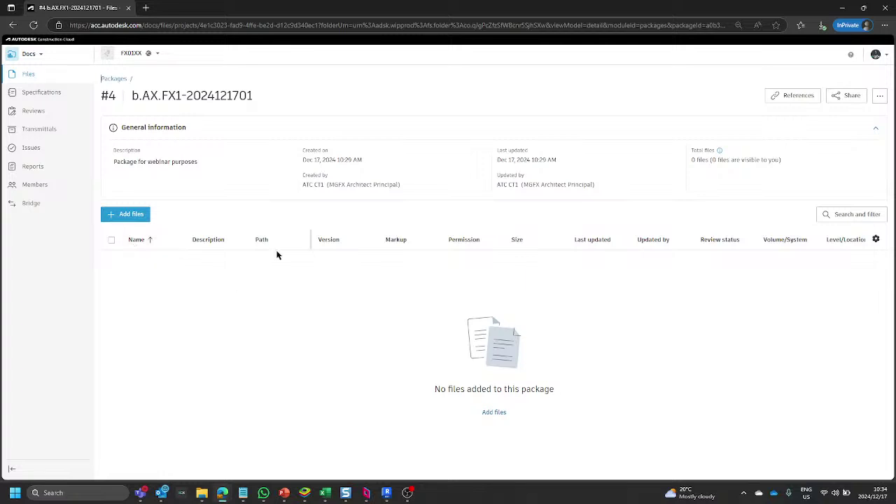
{"action": "left_click", "coordinate": [126, 217]}
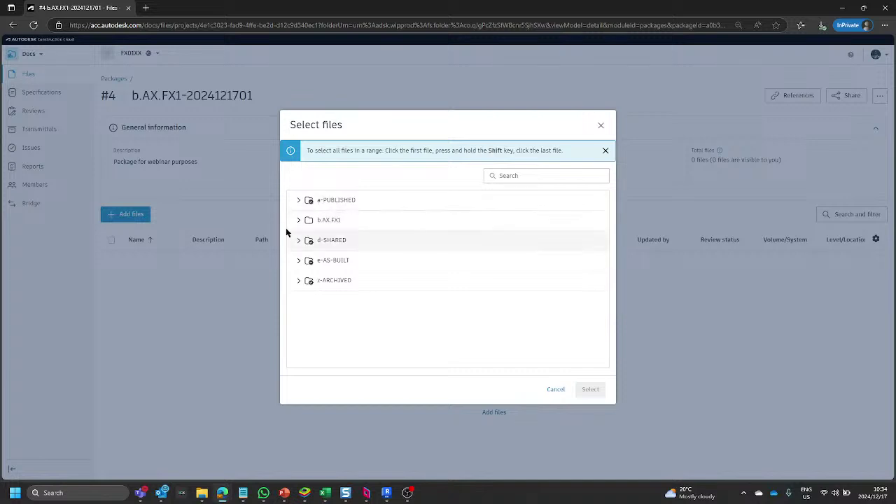
Select the 01-Team AA model and the 02-DocMngr 00 model as the package files.
{"action": "left_click", "coordinate": [298, 220]}
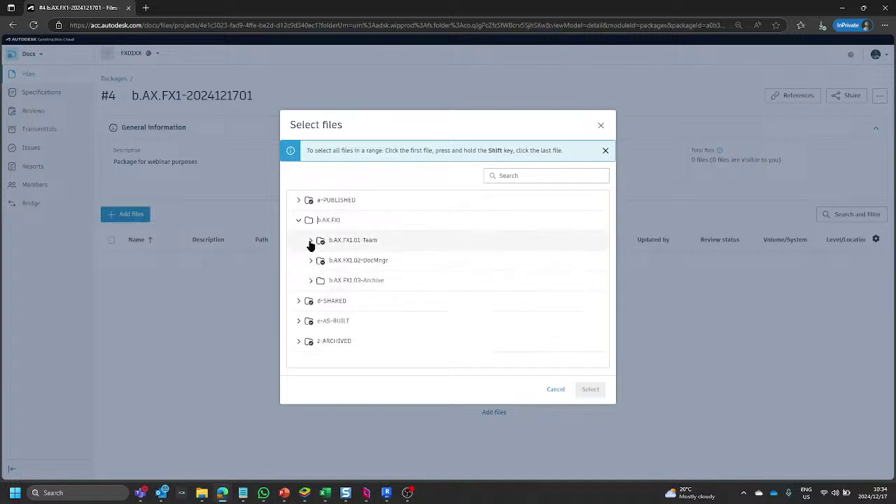
{"action": "left_click", "coordinate": [311, 242]}
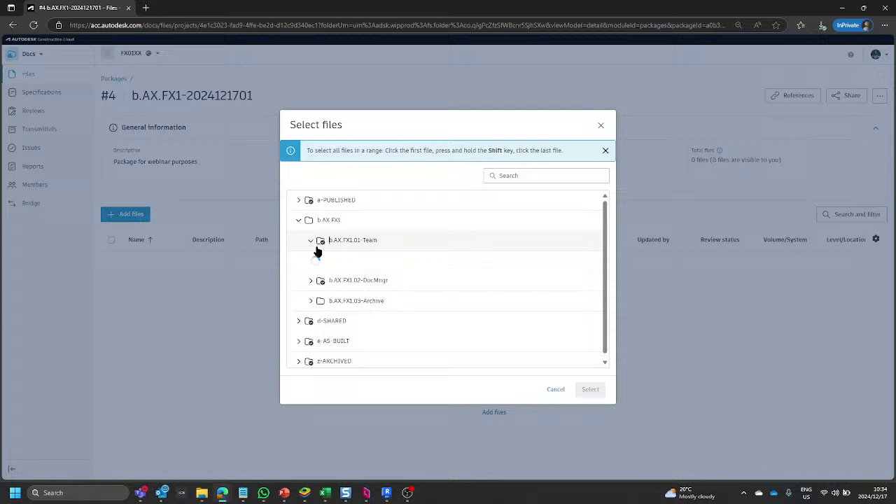
{"action": "left_click", "coordinate": [359, 240]}
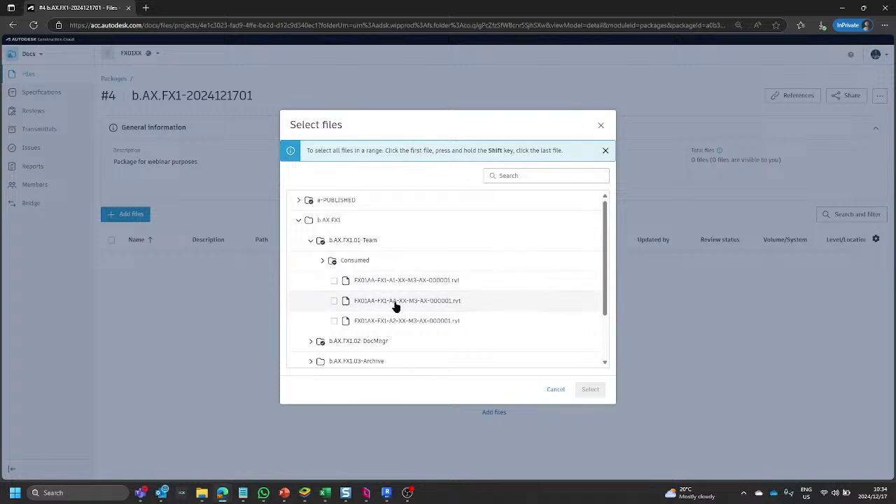
{"action": "left_click", "coordinate": [335, 301]}
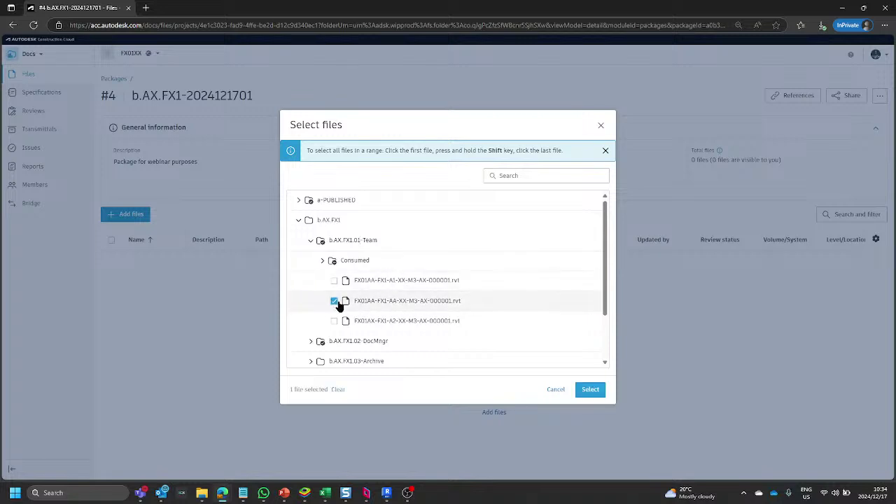
{"action": "left_click", "coordinate": [312, 341]}
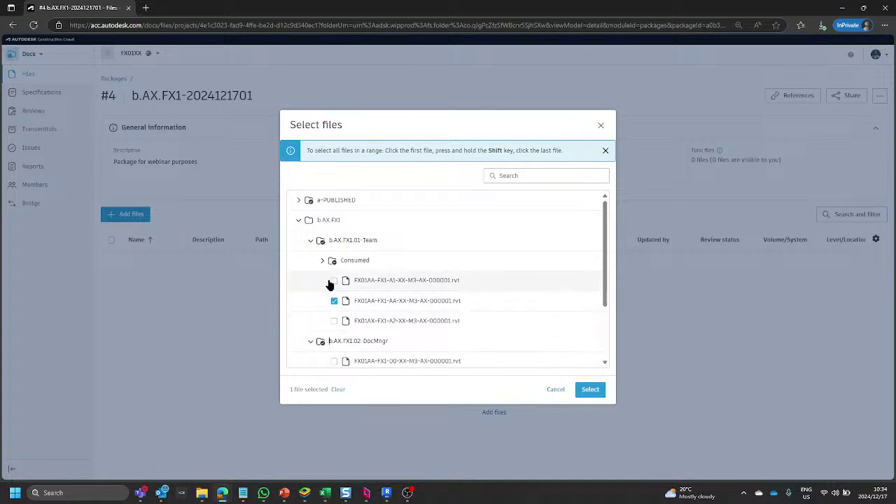
{"action": "scroll", "coordinate": [331, 285], "scroll_direction": "down", "scroll_amount": 2}
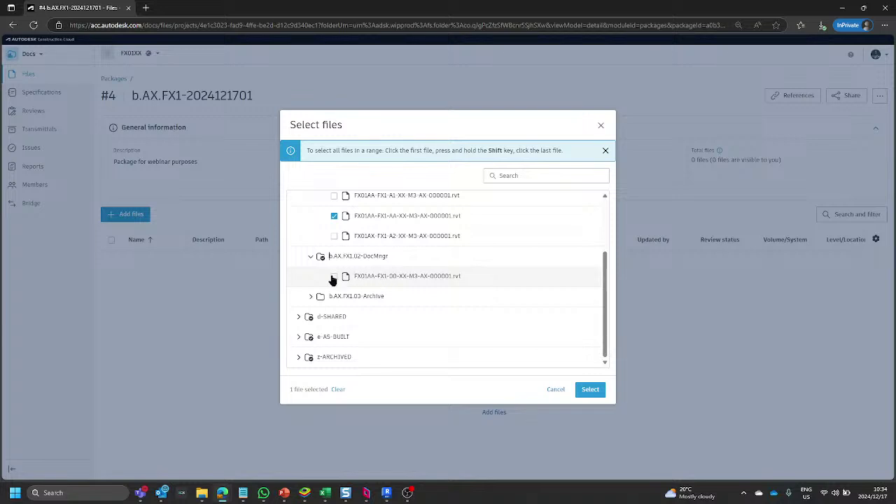
{"action": "left_click", "coordinate": [334, 277]}
{"action": "scroll", "coordinate": [301, 270], "scroll_direction": "up", "scroll_amount": 3}
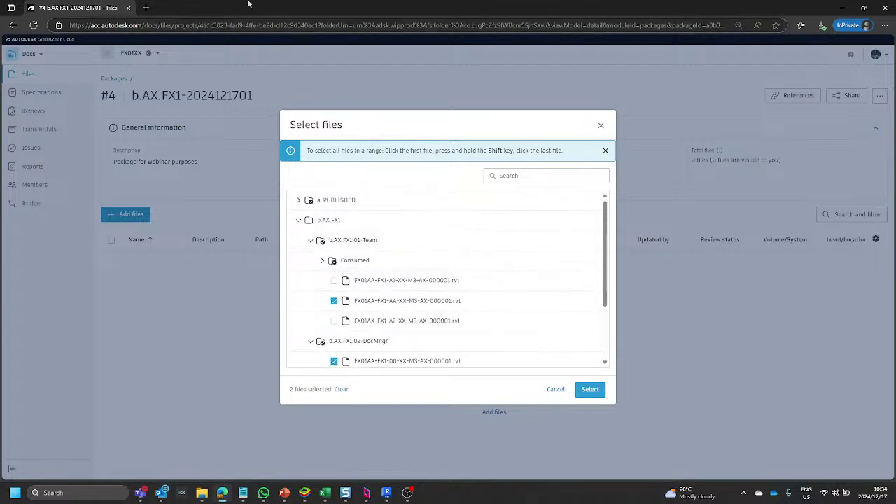
{"action": "scroll", "coordinate": [396, 197], "scroll_direction": "down", "scroll_amount": 1}
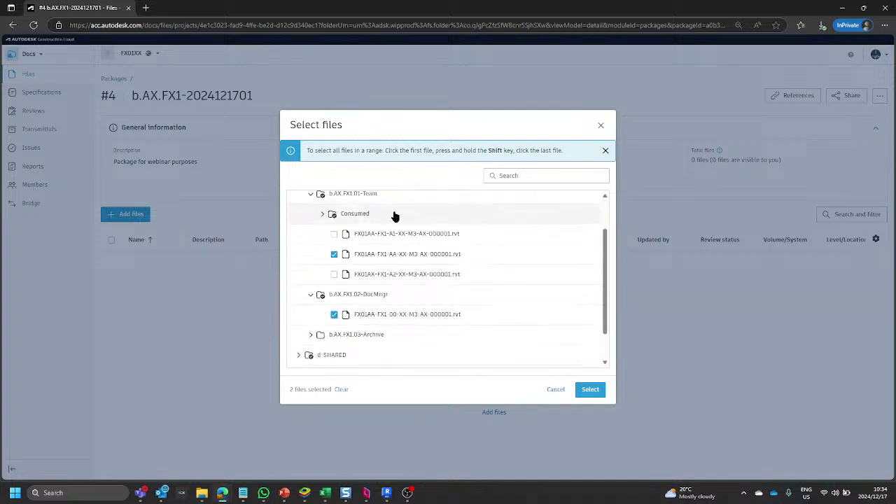
{"action": "scroll", "coordinate": [381, 230], "scroll_direction": "up", "scroll_amount": 2}
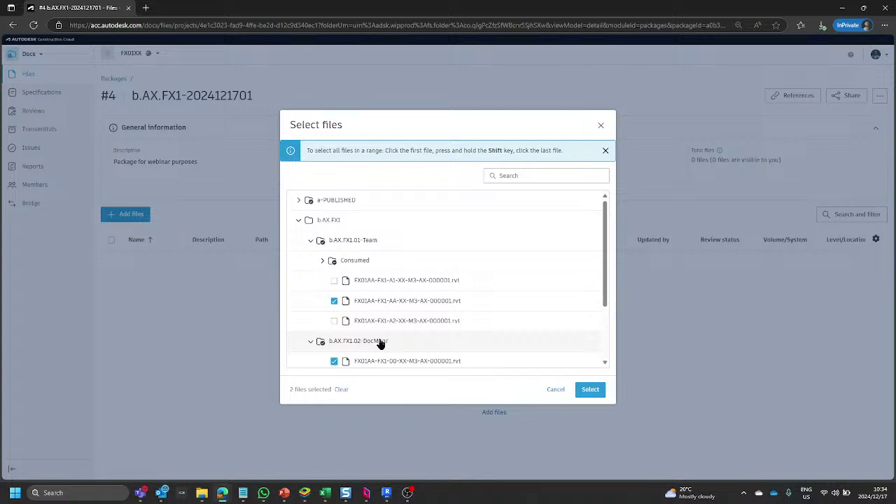
{"action": "left_click", "coordinate": [589, 391]}
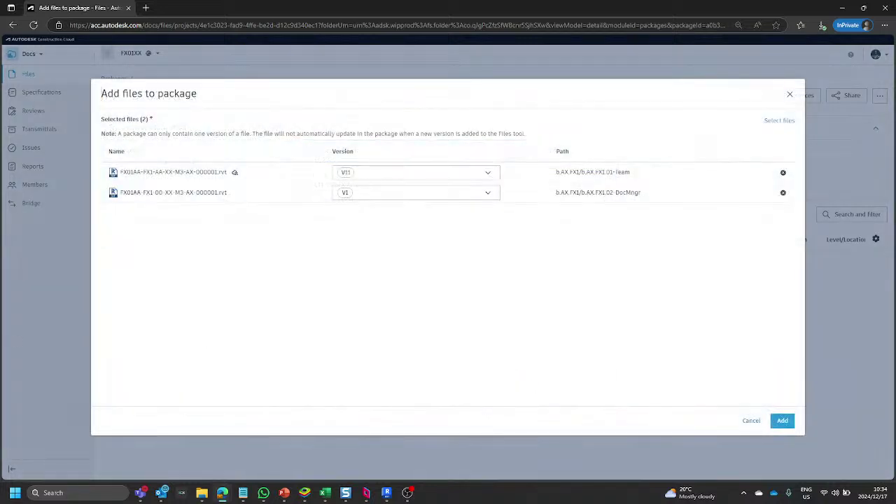
Add both model files to the package, keeping versions V11 and V1.
{"action": "left_click", "coordinate": [492, 175]}
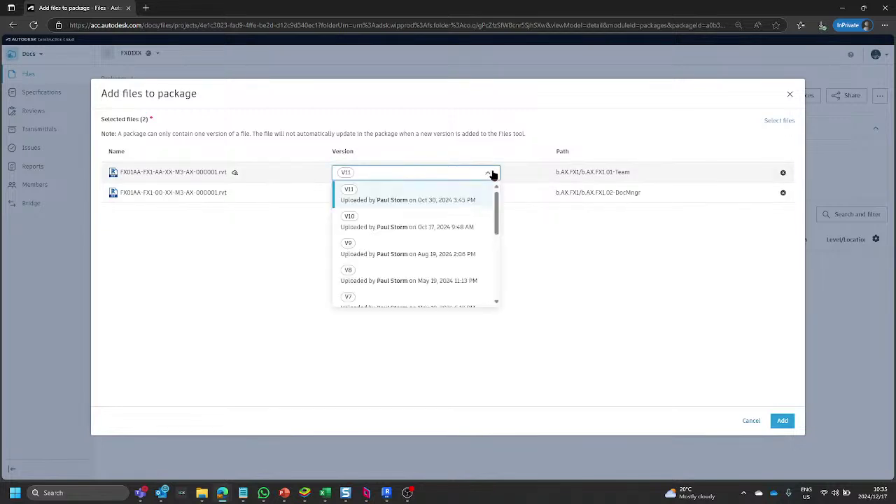
{"action": "left_click", "coordinate": [492, 175]}
{"action": "left_click", "coordinate": [491, 194]}
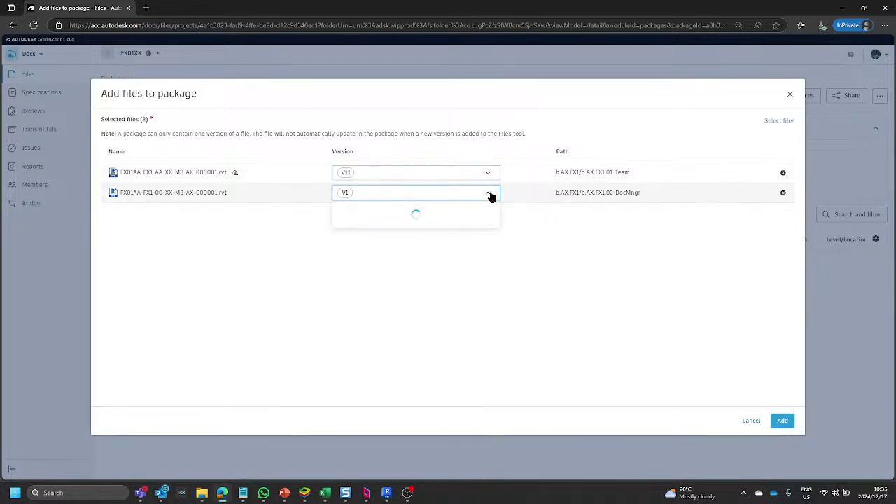
{"action": "left_click", "coordinate": [491, 194]}
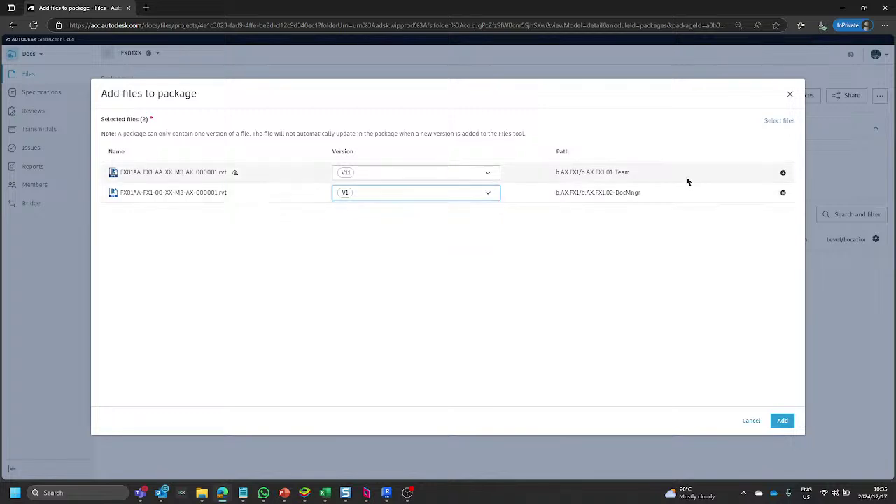
{"action": "left_click", "coordinate": [783, 422]}
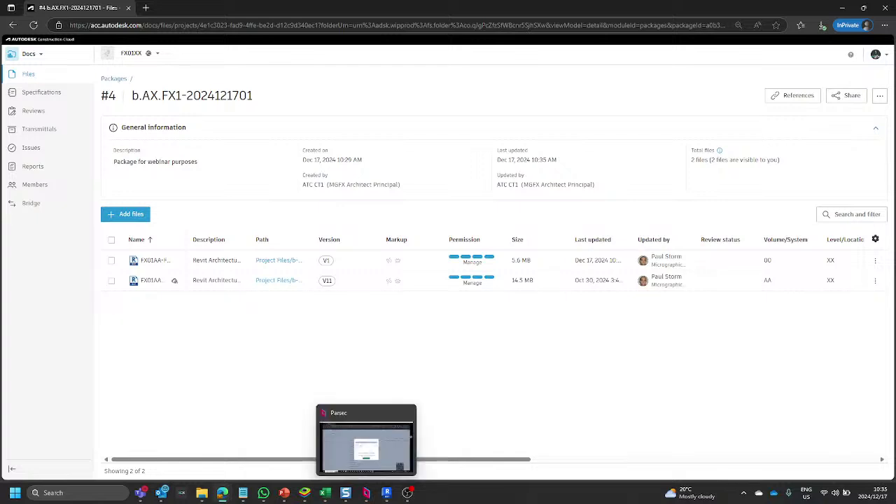
Launch Google Chrome from the Start menu's Internet group.
{"action": "left_click", "coordinate": [14, 492]}
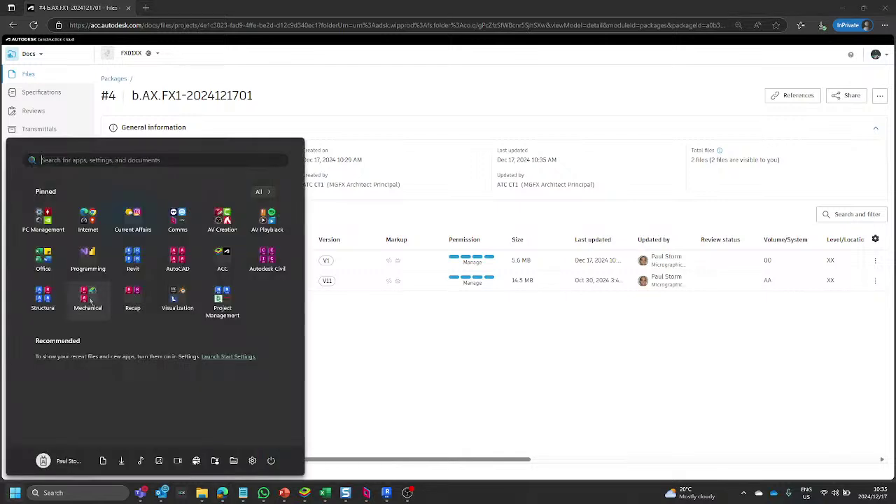
{"action": "left_click", "coordinate": [102, 231]}
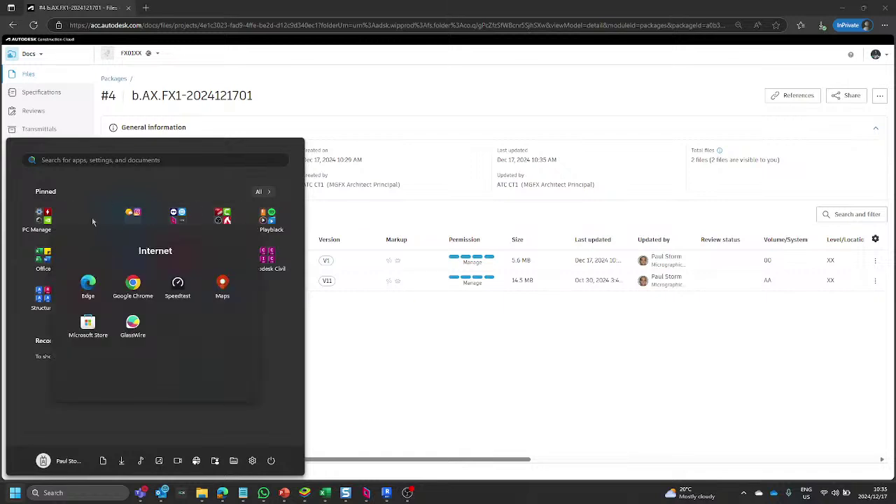
{"action": "left_click", "coordinate": [130, 291]}
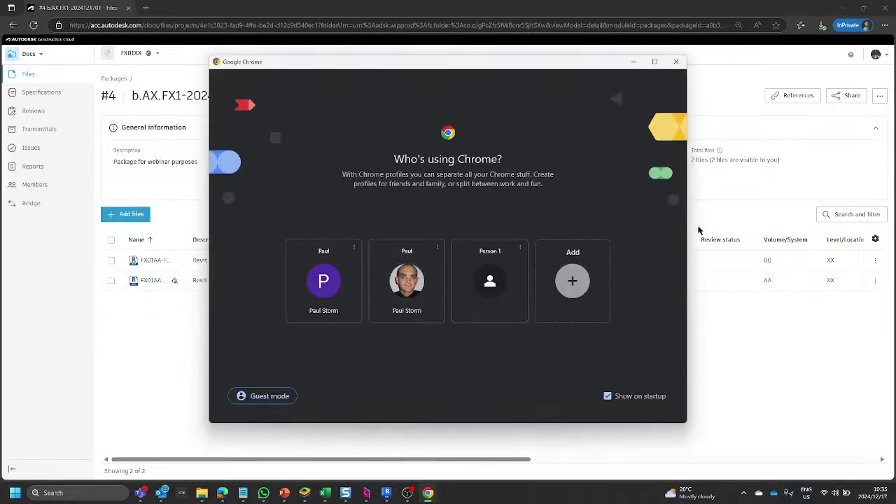
Open Chrome with an existing profile, maximize it, and go to the Autodesk Construction Cloud login.
{"action": "left_click", "coordinate": [418, 280]}
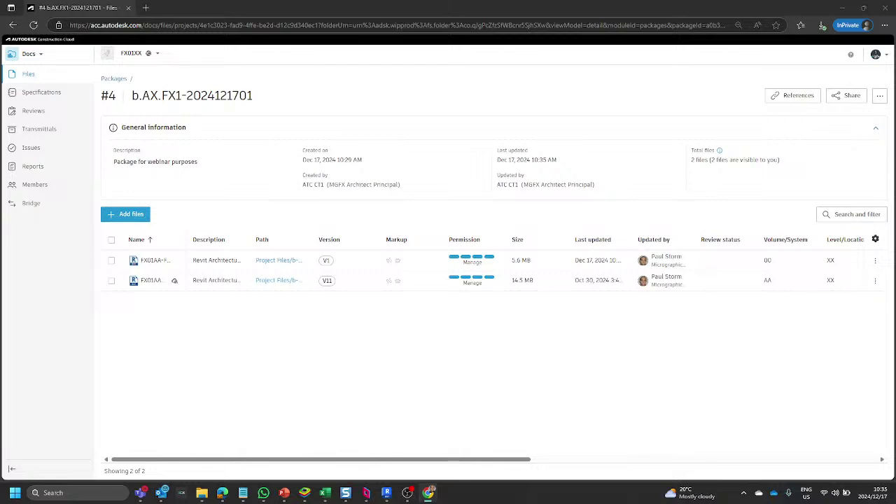
{"action": "left_click_drag", "start_coordinate": [895, 102], "coordinate": [306, 82]}
{"action": "double_click", "coordinate": [393, 73]}
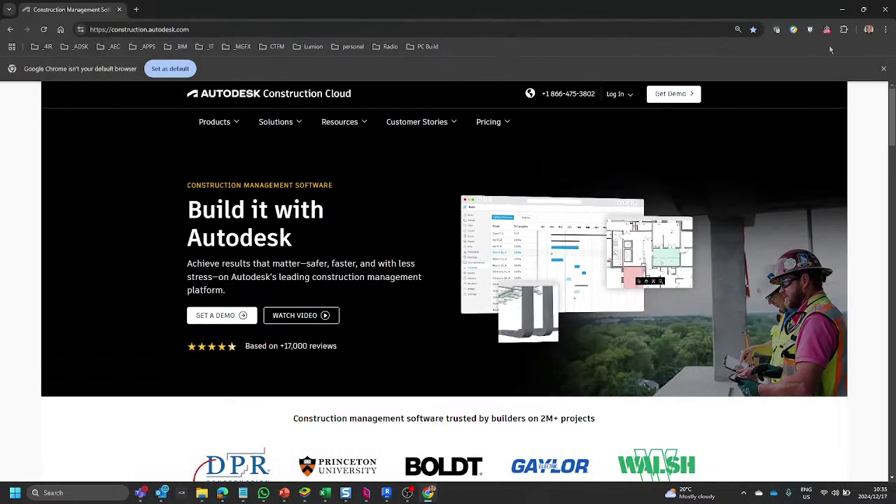
{"action": "left_click", "coordinate": [615, 96]}
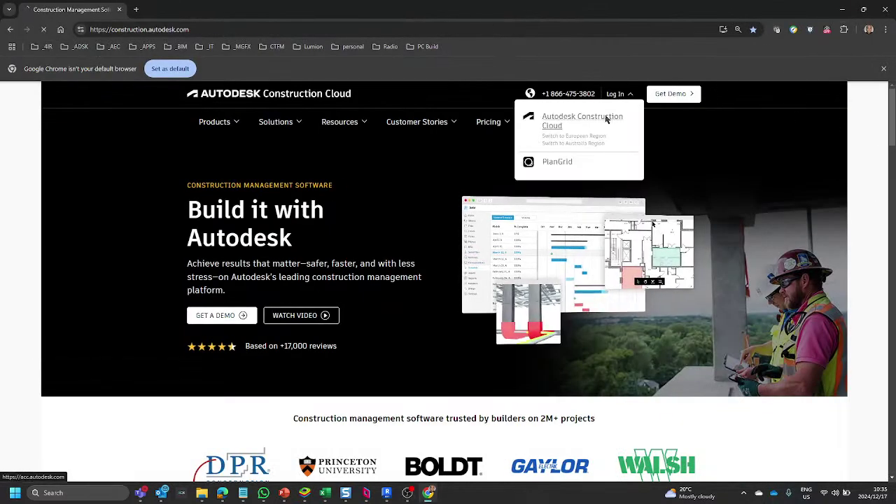
{"action": "left_click", "coordinate": [606, 117]}
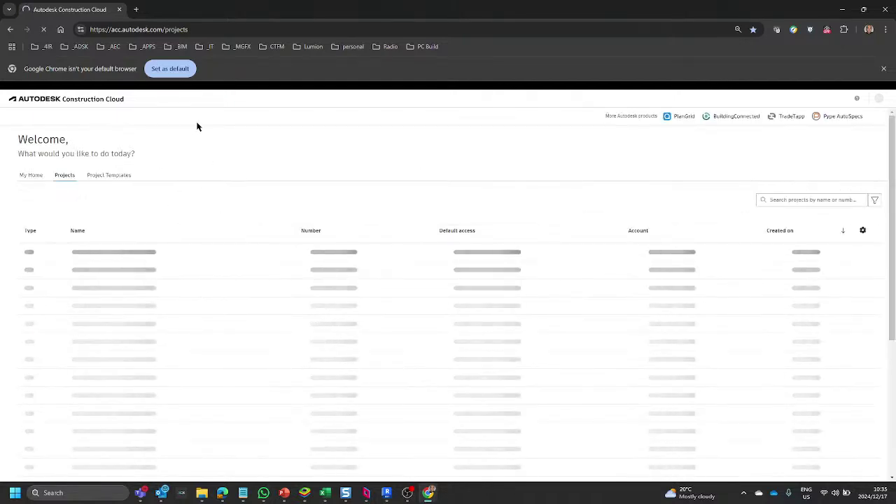
Sign in with the second user's email address and password.
{"action": "left_click", "coordinate": [438, 161]}
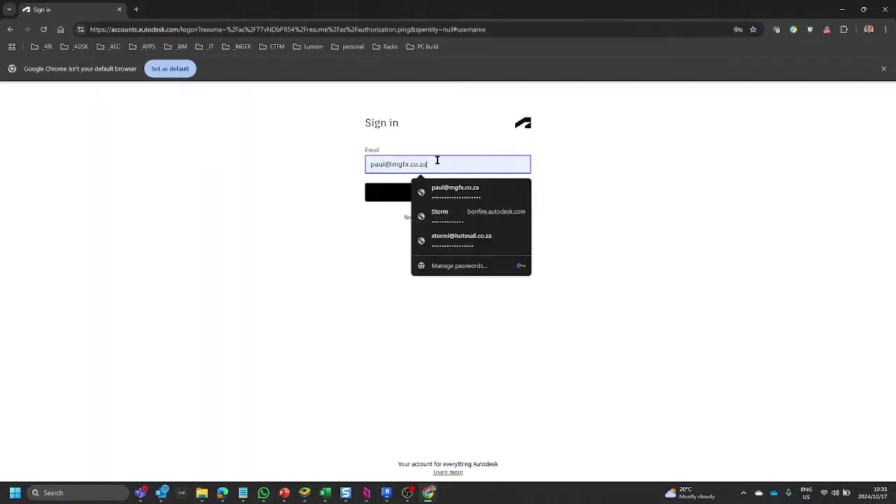
{"action": "left_click_drag", "start_coordinate": [438, 160], "coordinate": [218, 150]}
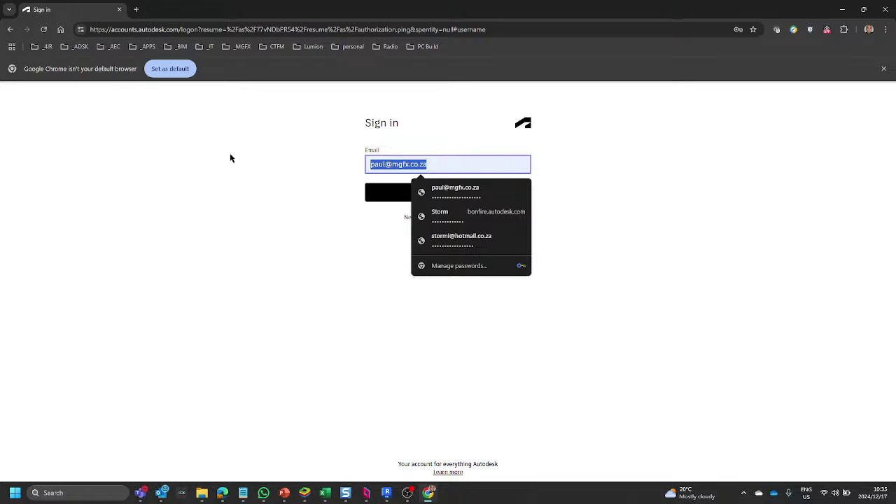
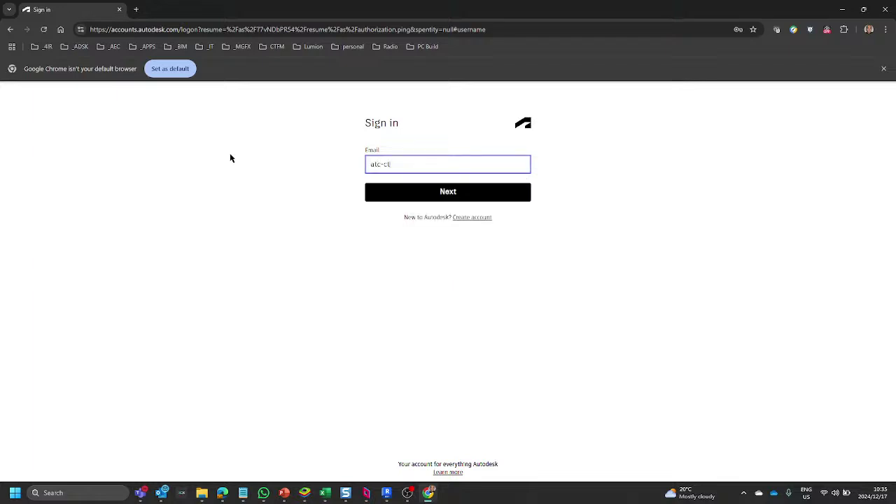
{"action": "key", "text": "Return"}
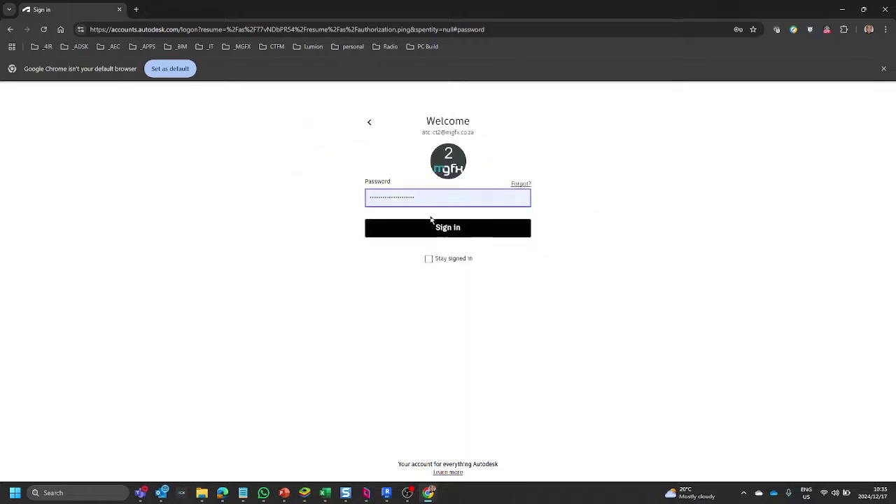
{"action": "double_click", "coordinate": [436, 201]}
{"action": "type", "text": "•••"}
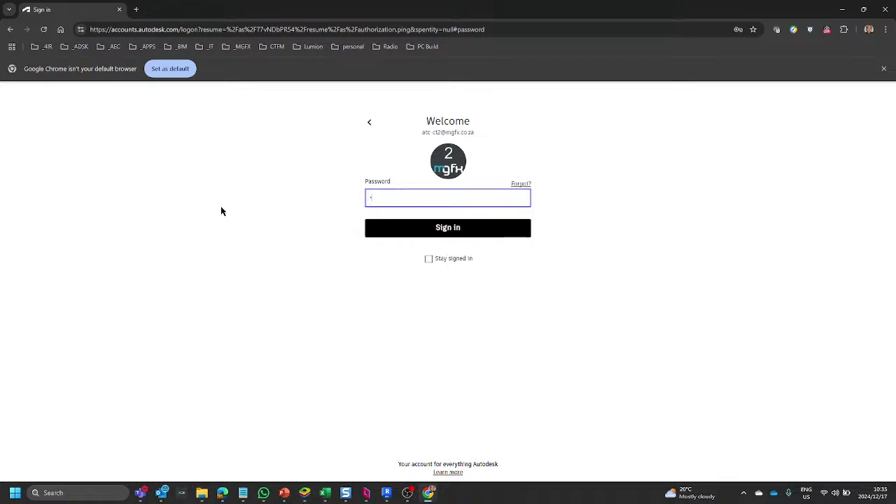
{"action": "key", "text": "BackSpace"}
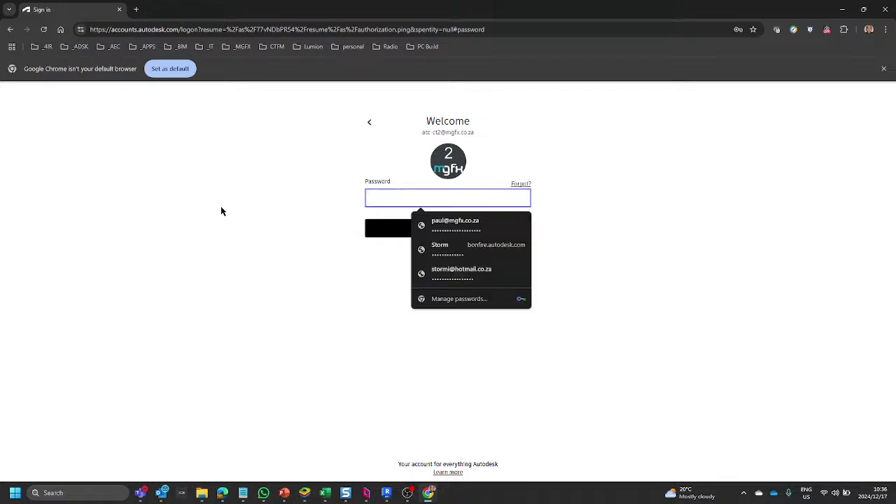
{"action": "type", "text": "•"}
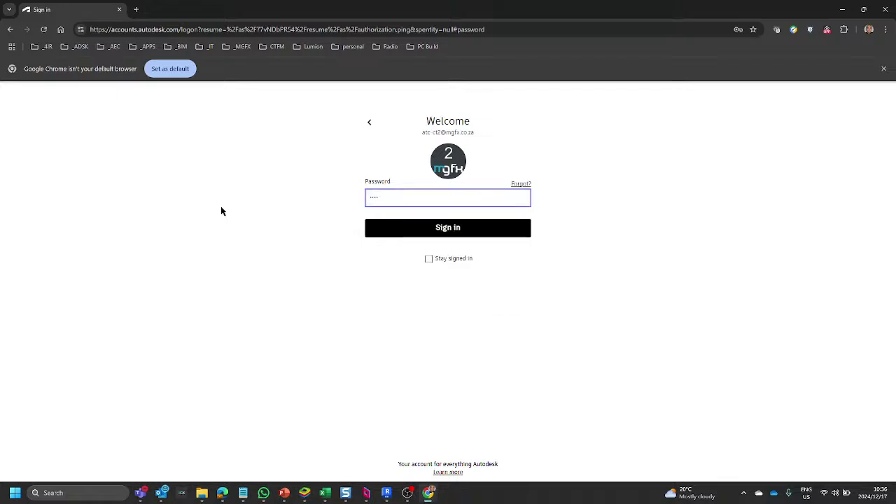
{"action": "type", "text": "•••"}
{"action": "key", "text": "Return"}
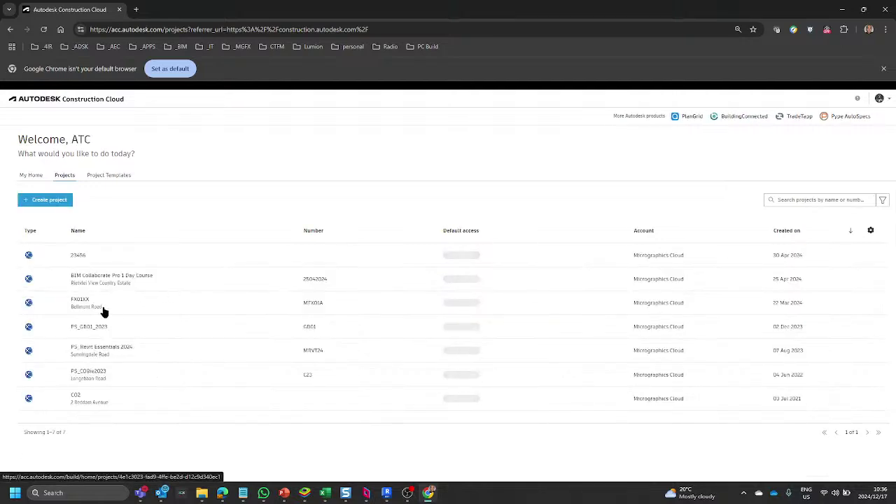
{"action": "left_click", "coordinate": [87, 302]}
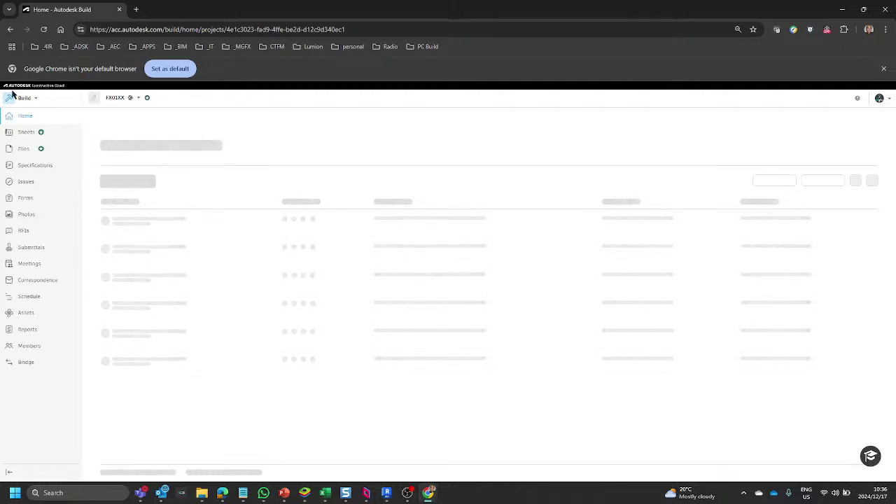
{"action": "left_click", "coordinate": [33, 100]}
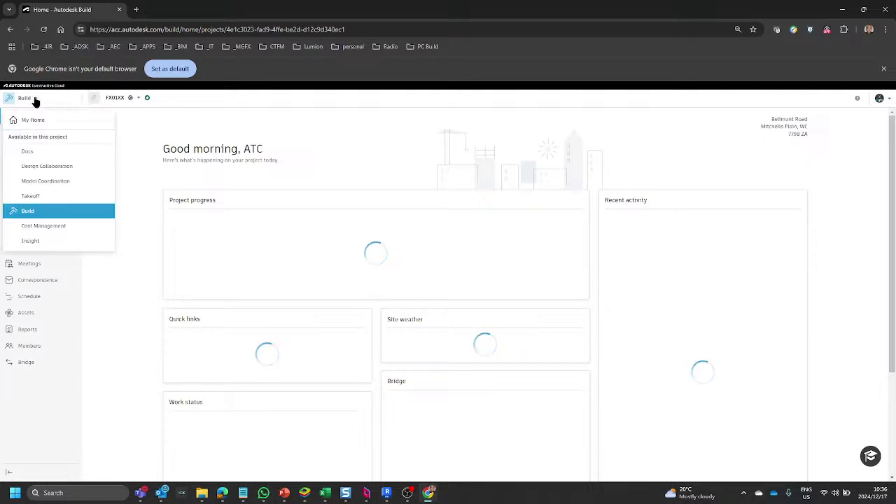
{"action": "left_click", "coordinate": [40, 150]}
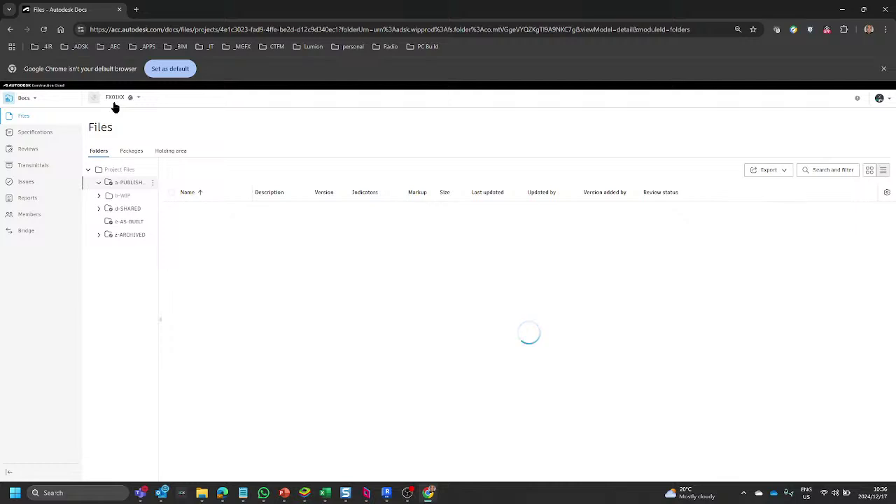
{"action": "left_click", "coordinate": [131, 153]}
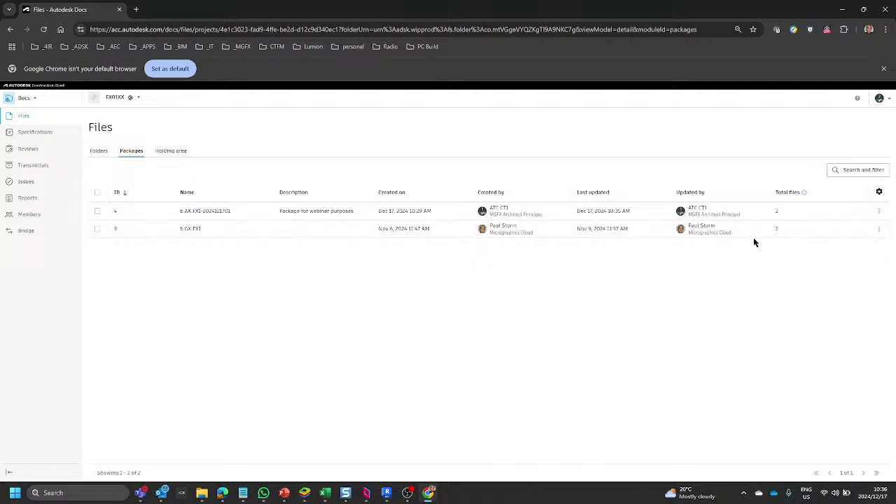
{"action": "left_click", "coordinate": [205, 212]}
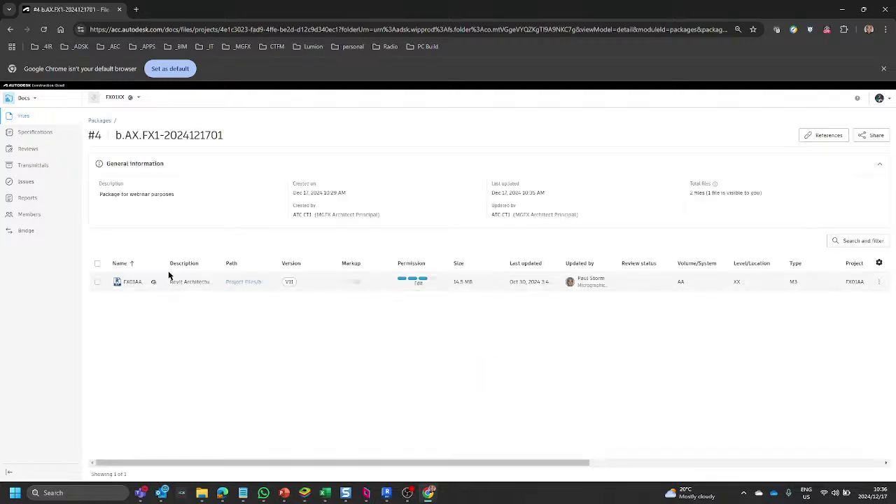
{"action": "left_click_drag", "start_coordinate": [163, 264], "coordinate": [258, 263]}
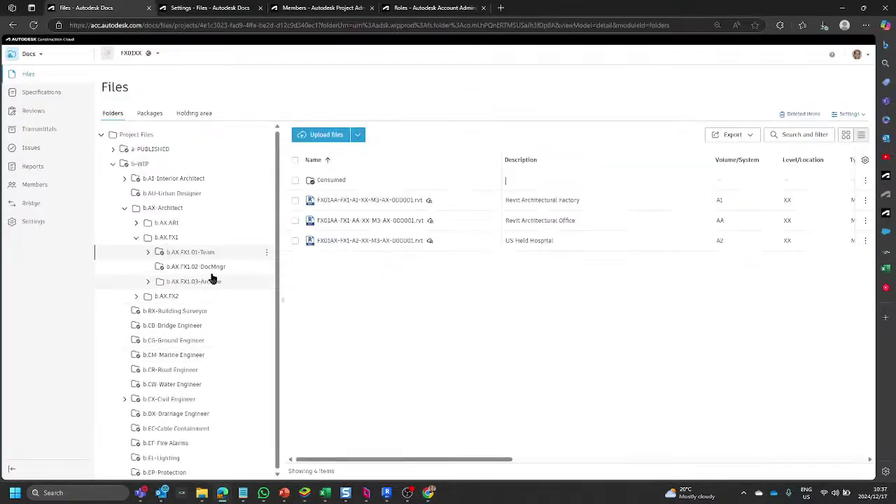
Confirm b.AX.FX1.02-DocMngr holds only the renamed 00 model, briefly expanding and collapsing a-PUBLISHED.
{"action": "left_click", "coordinate": [211, 271]}
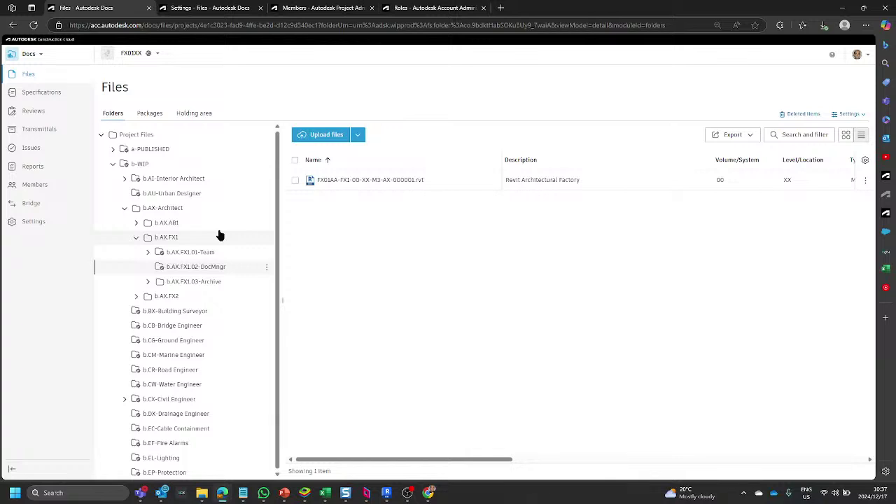
{"action": "left_click", "coordinate": [199, 255]}
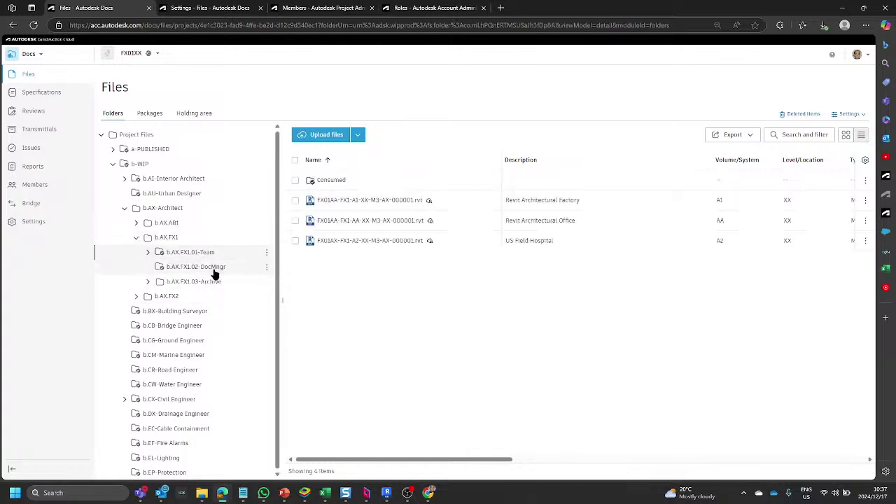
{"action": "left_click", "coordinate": [214, 266]}
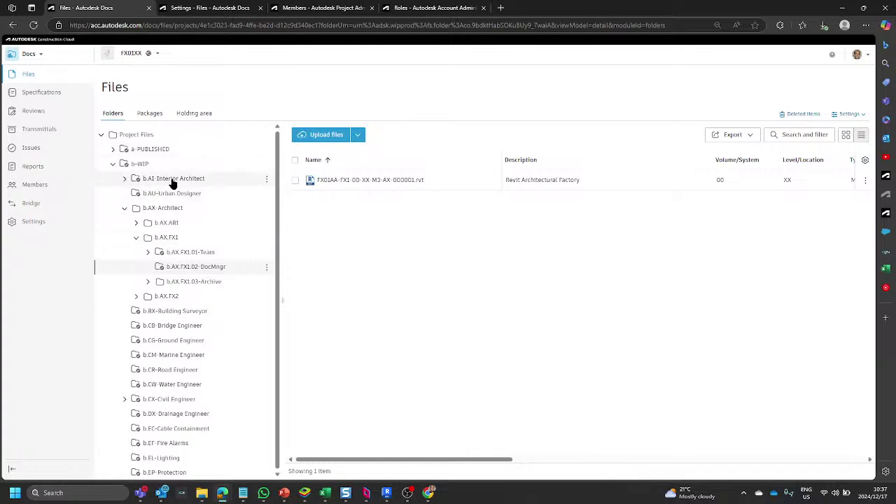
{"action": "left_click", "coordinate": [114, 150]}
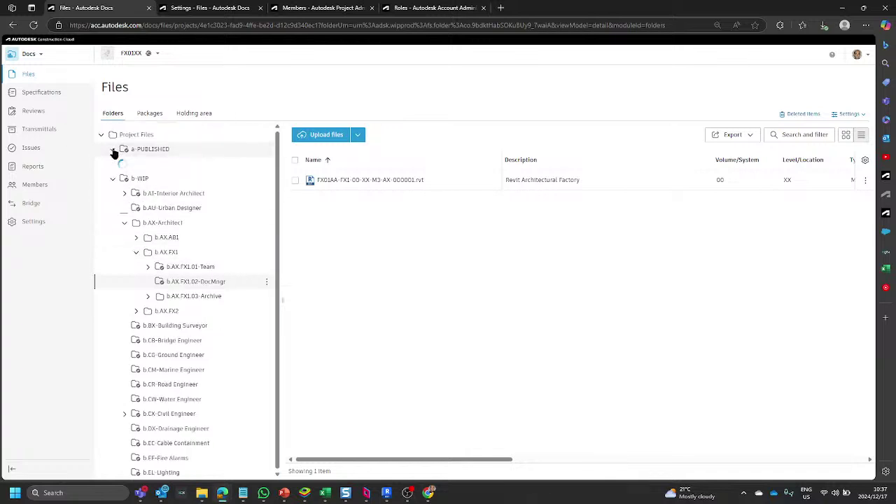
{"action": "left_click", "coordinate": [113, 150]}
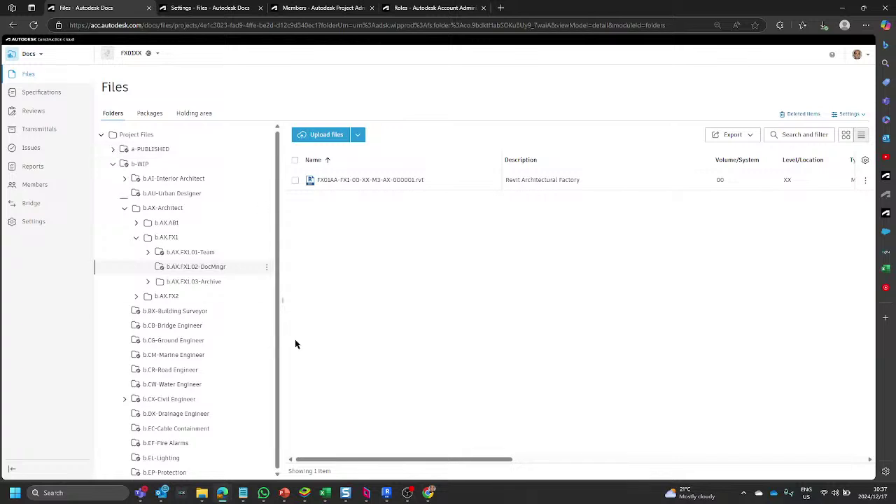
Expand d-SHARED and d.AX-Architect in the tree and open the d.AX.FX1 folder.
{"action": "left_click", "coordinate": [199, 253]}
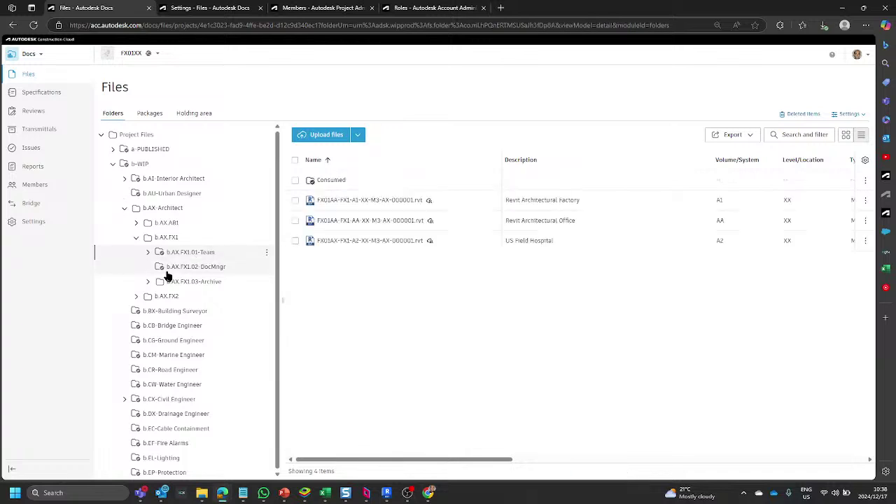
{"action": "scroll", "coordinate": [131, 290], "scroll_direction": "down", "scroll_amount": 15}
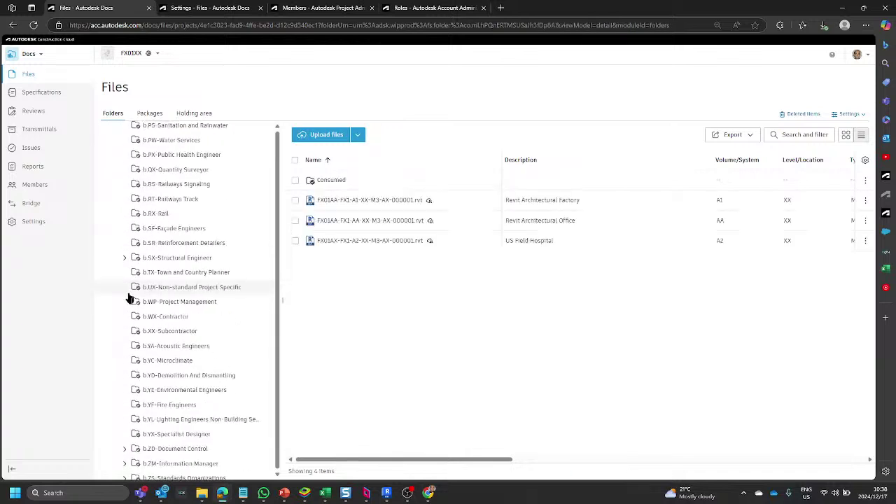
{"action": "left_click", "coordinate": [144, 363]}
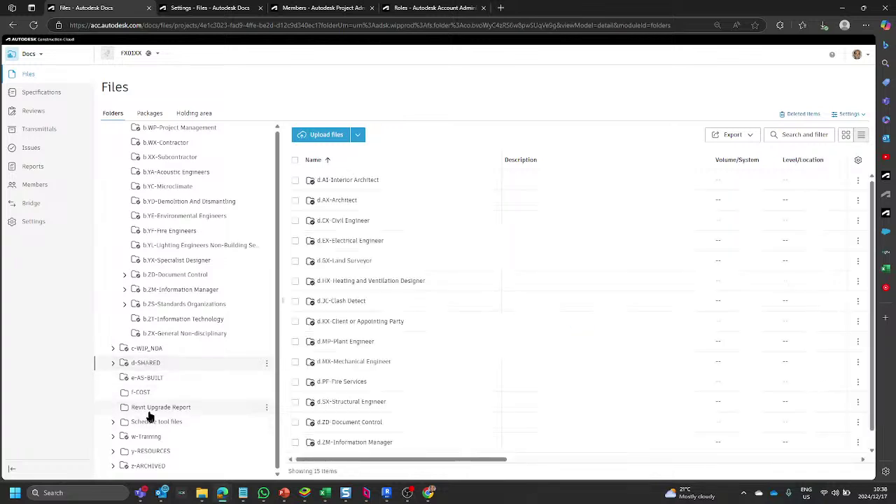
{"action": "left_click", "coordinate": [112, 363]}
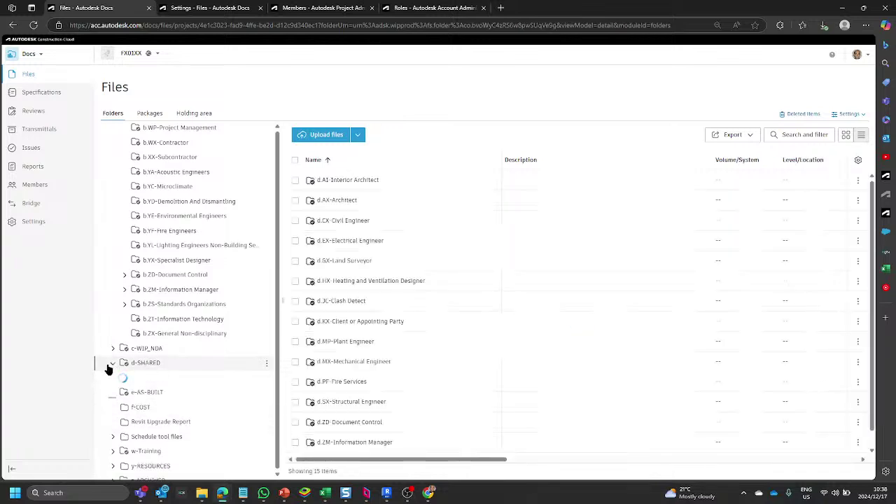
{"action": "scroll", "coordinate": [114, 368], "scroll_direction": "down", "scroll_amount": 1}
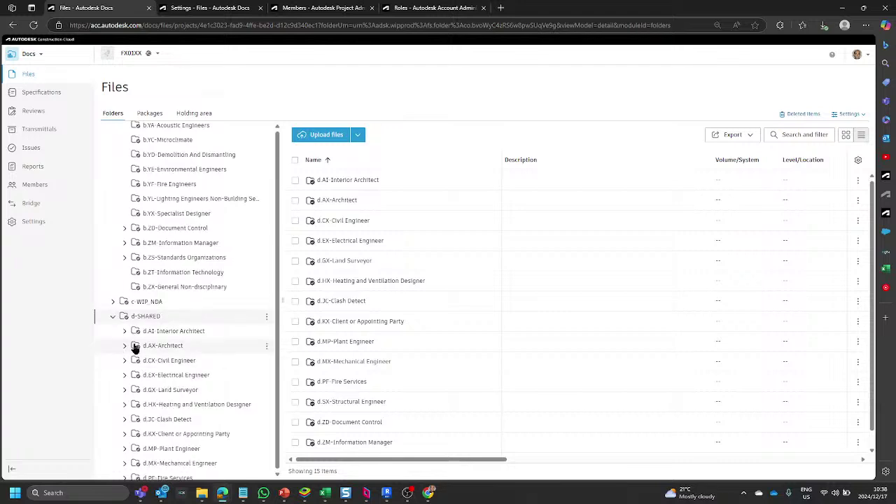
{"action": "left_click", "coordinate": [125, 346]}
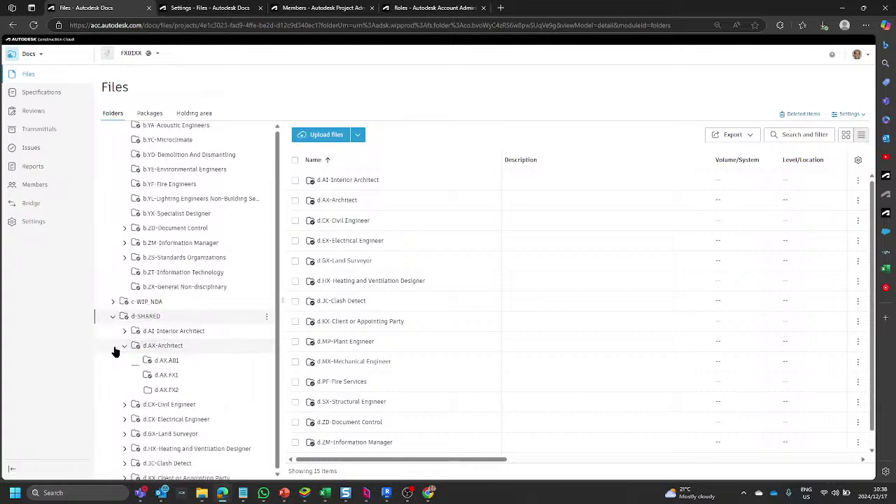
{"action": "left_click", "coordinate": [162, 376]}
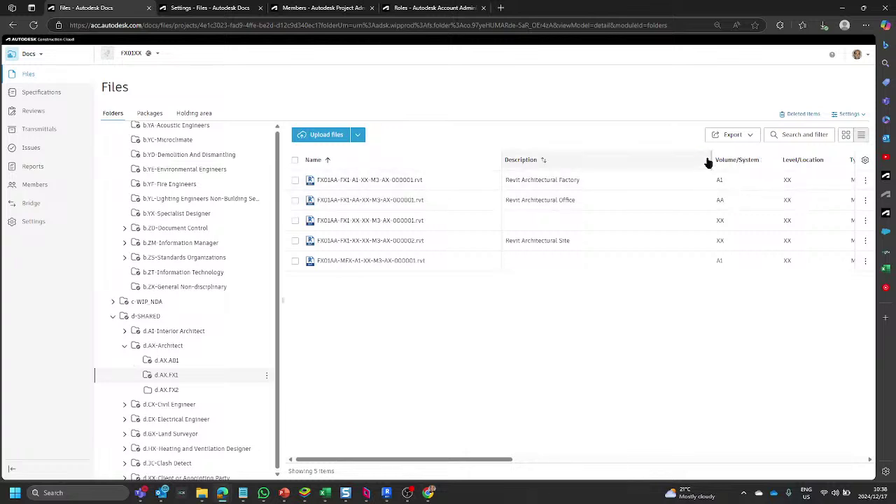
Inspect the five d.AX.FX1 files' types, then open the d-SHARED folder.
{"action": "left_click_drag", "start_coordinate": [713, 162], "coordinate": [644, 163]}
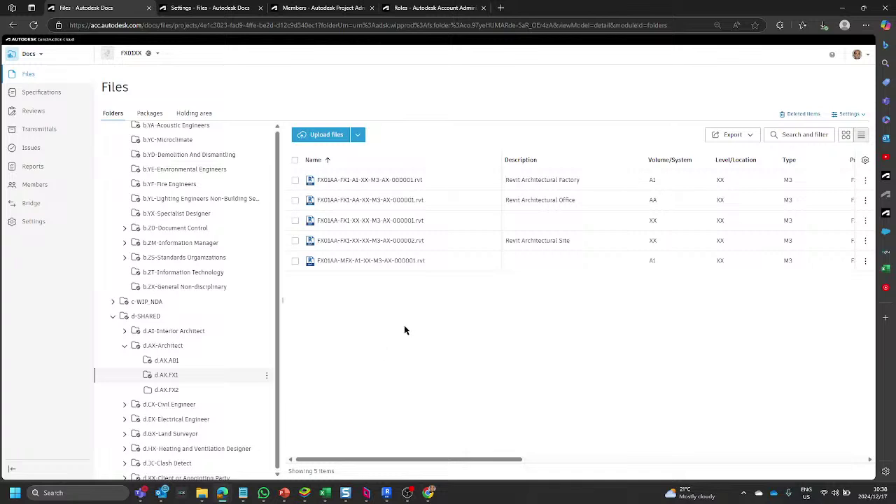
{"action": "left_click", "coordinate": [295, 160]}
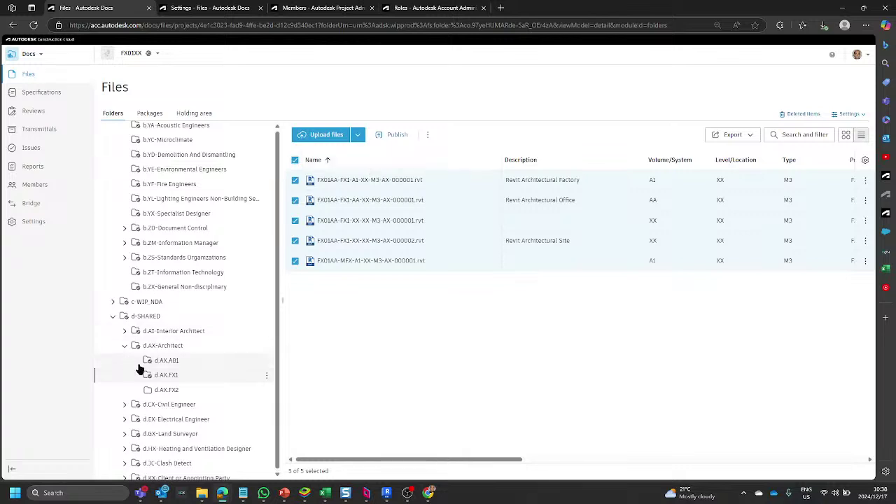
{"action": "left_click", "coordinate": [295, 160]}
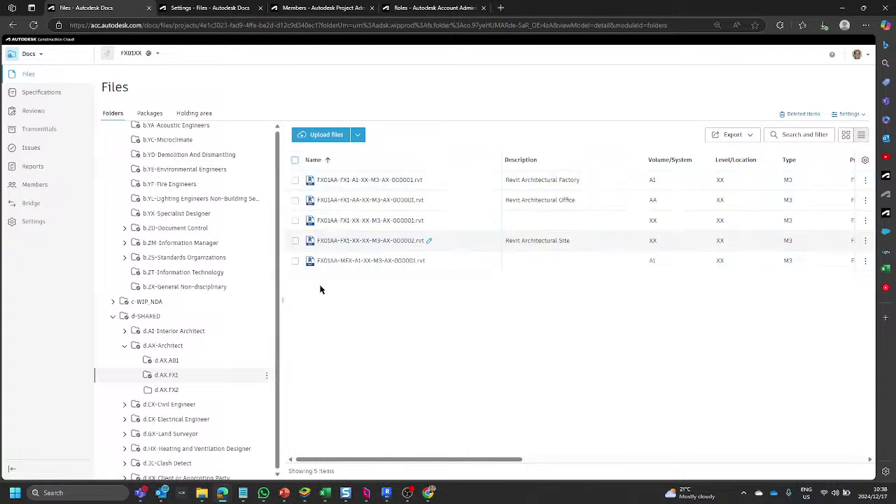
{"action": "left_click", "coordinate": [145, 317]}
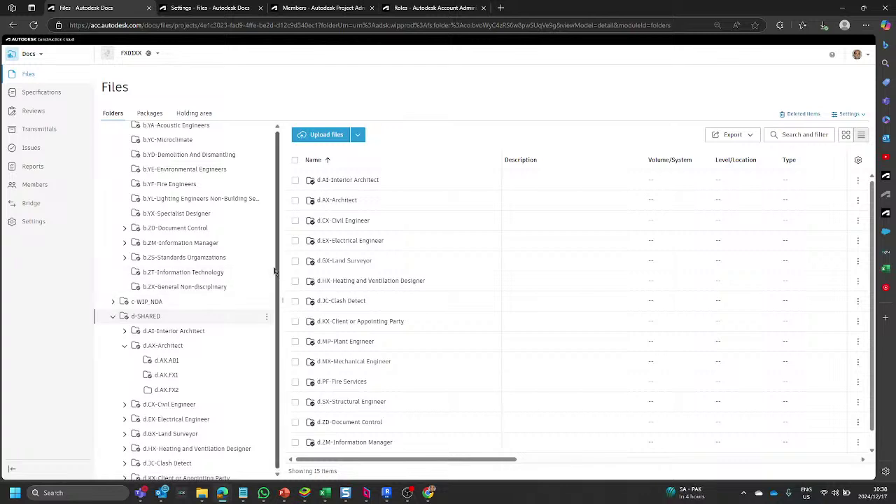
Review d-SHARED's permission settings, leaving the Prj-Generic role at View access.
{"action": "left_click", "coordinate": [266, 317]}
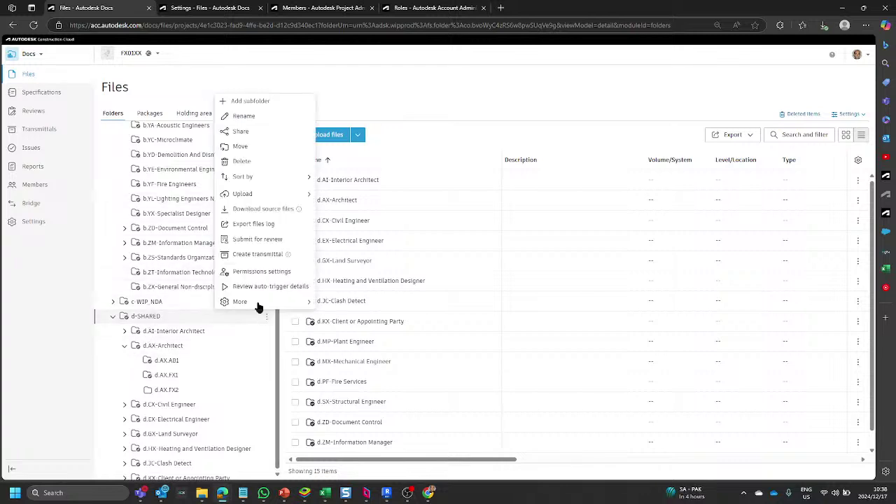
{"action": "left_click", "coordinate": [245, 272]}
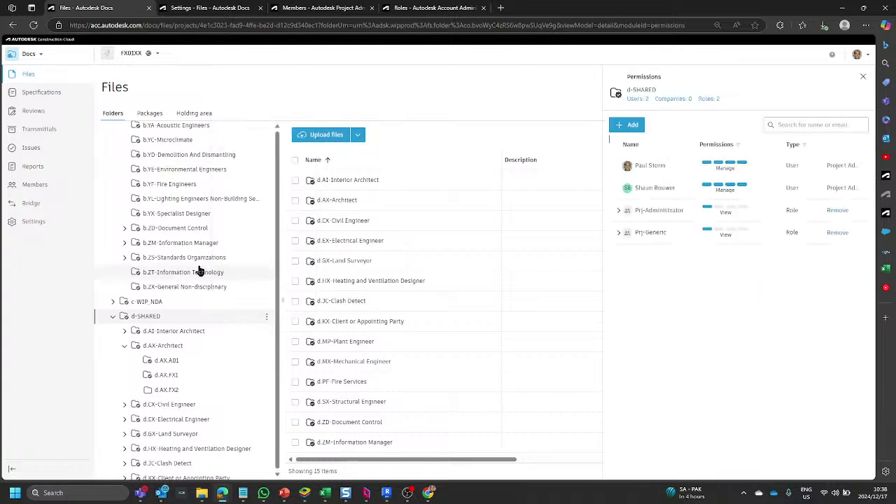
{"action": "left_click", "coordinate": [619, 233]}
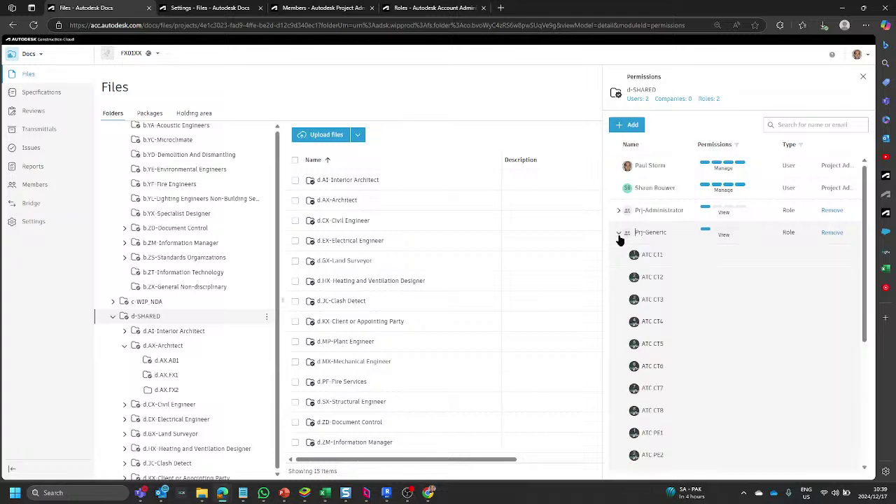
{"action": "left_click", "coordinate": [619, 234]}
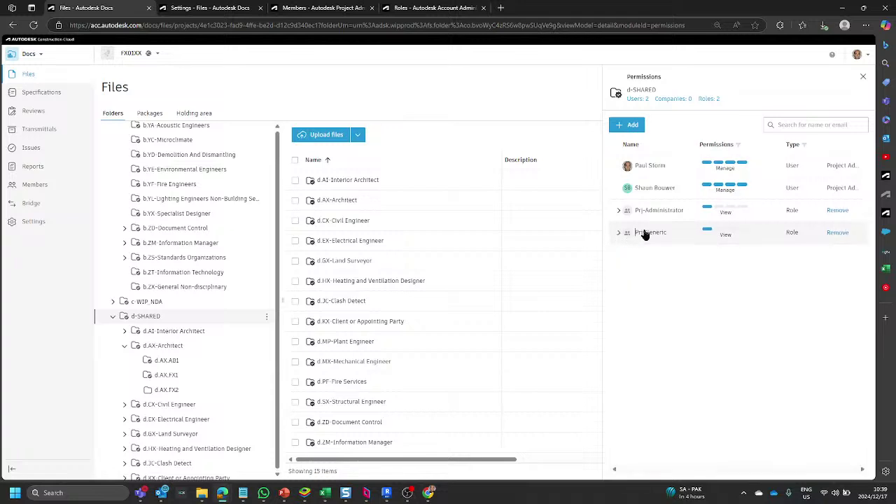
{"action": "left_click", "coordinate": [758, 236]}
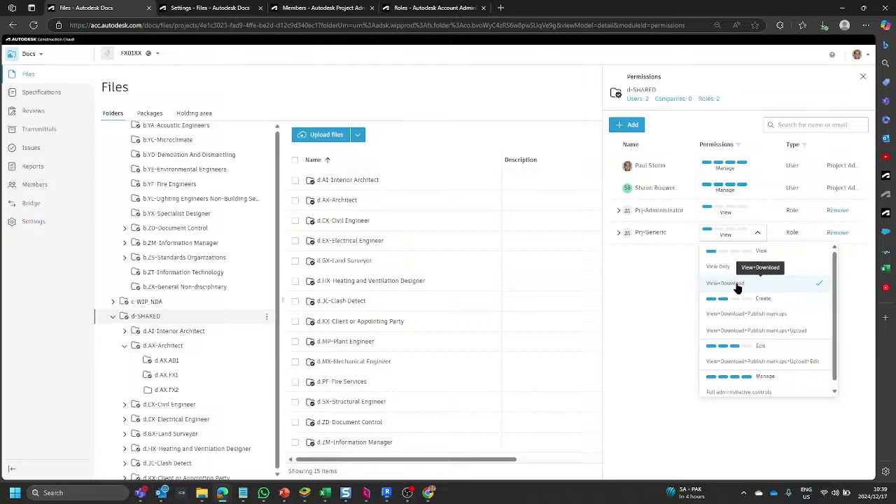
{"action": "left_click", "coordinate": [646, 254]}
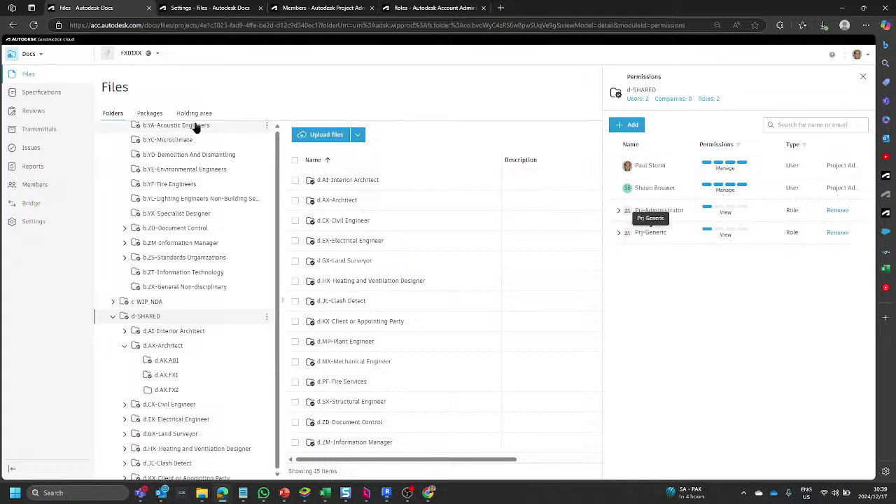
{"action": "scroll", "coordinate": [141, 255], "scroll_direction": "up", "scroll_amount": 3}
{"action": "scroll", "coordinate": [141, 256], "scroll_direction": "up", "scroll_amount": 15}
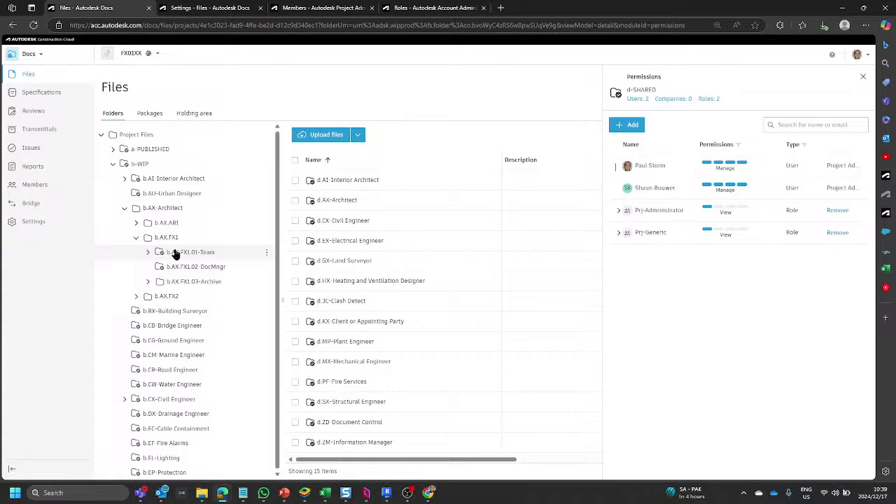
Show b.AX.FX1.01-Team permissions (Team-AX.FX1 Edit, Team-AX.FX1.Admin Manage), then tick and untick its three .rvt files.
{"action": "left_click", "coordinate": [175, 252]}
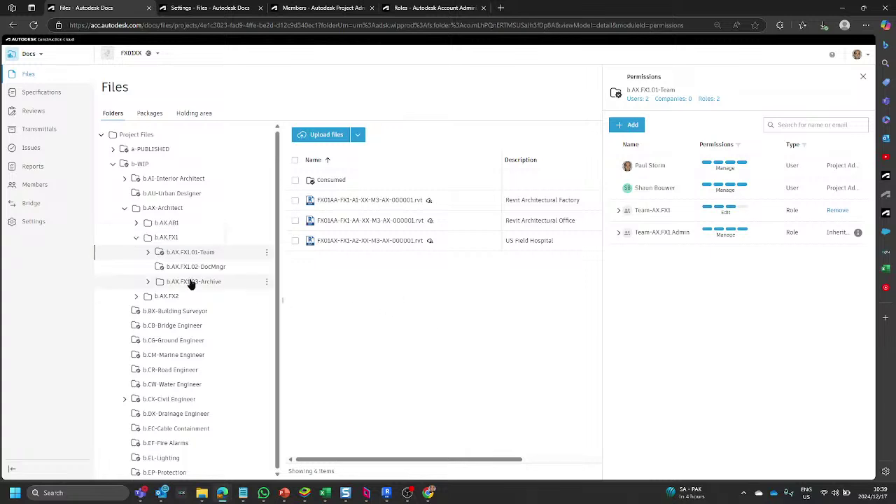
{"action": "left_click", "coordinate": [295, 201]}
{"action": "left_click", "coordinate": [295, 220]}
{"action": "left_click", "coordinate": [295, 241]}
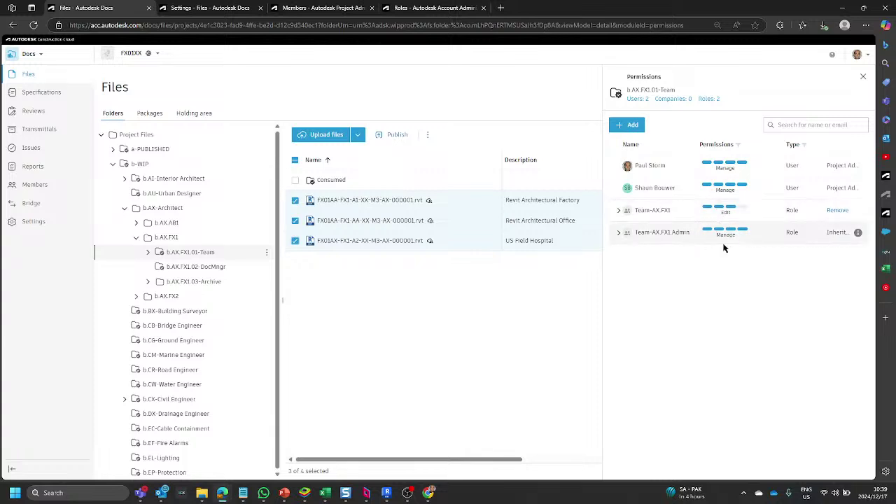
{"action": "left_click", "coordinate": [296, 241]}
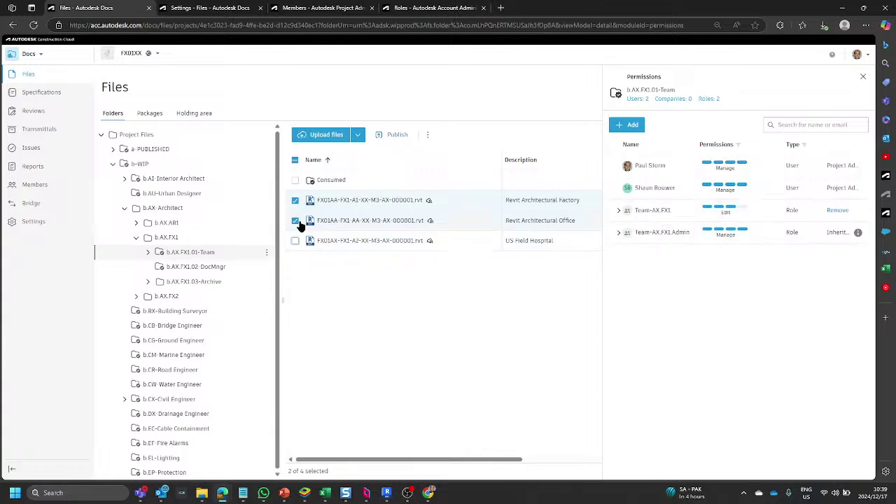
{"action": "left_click", "coordinate": [295, 221]}
{"action": "left_click", "coordinate": [295, 200]}
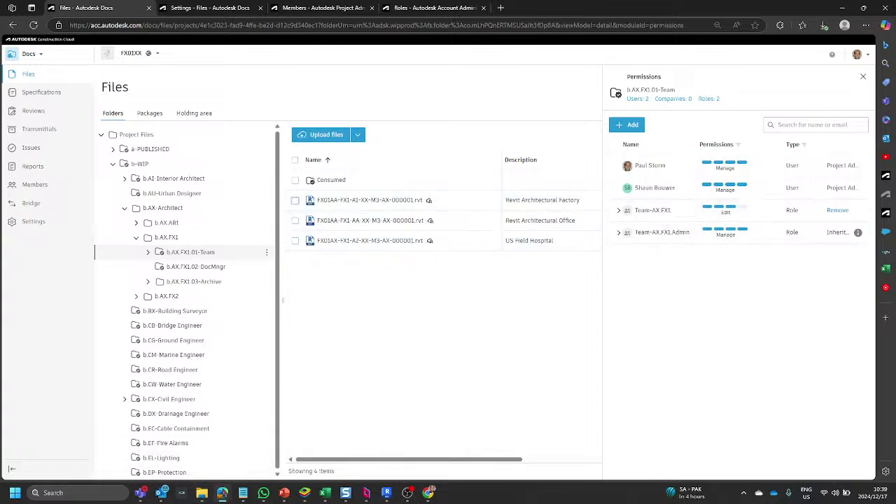
In the private window, leave package #4 and go to the project's Folders view.
{"action": "mouse_move", "coordinate": [223, 493]}
{"action": "left_click", "coordinate": [325, 441]}
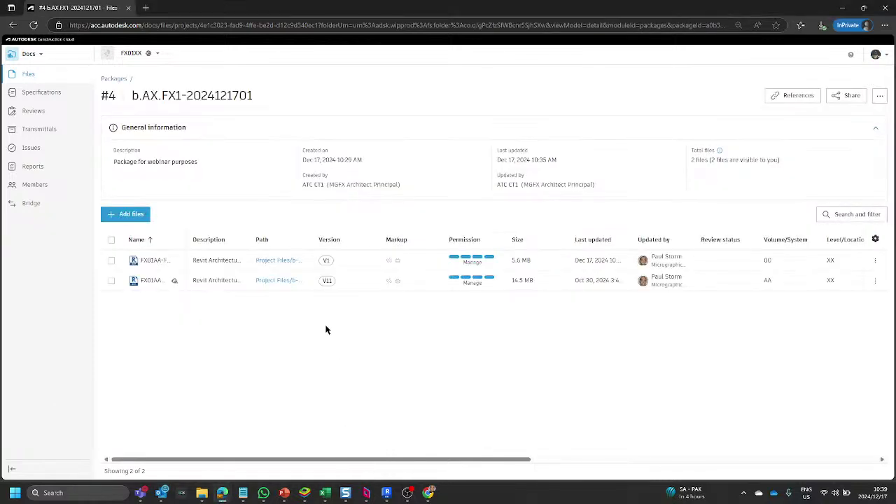
{"action": "left_click", "coordinate": [115, 78]}
{"action": "left_click", "coordinate": [112, 114]}
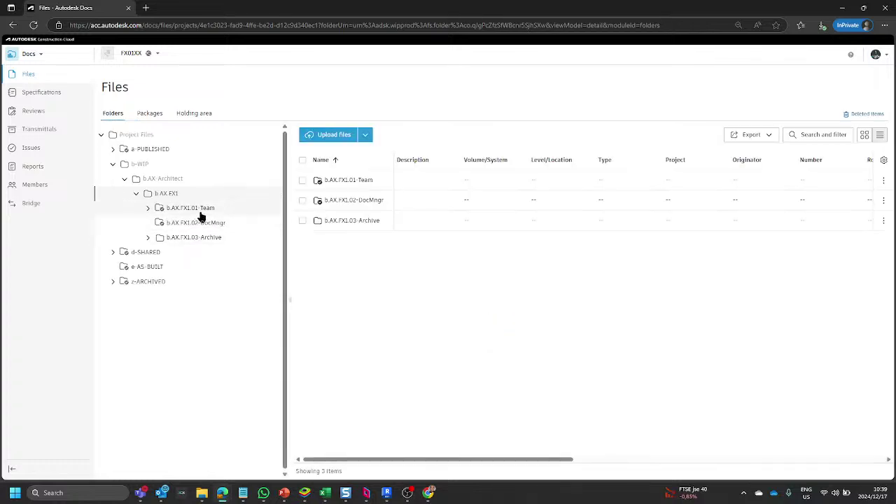
In b.AX.FX1.01-Team, widen the Name column and select the three Revit files, excluding Consumed.
{"action": "left_click", "coordinate": [200, 210]}
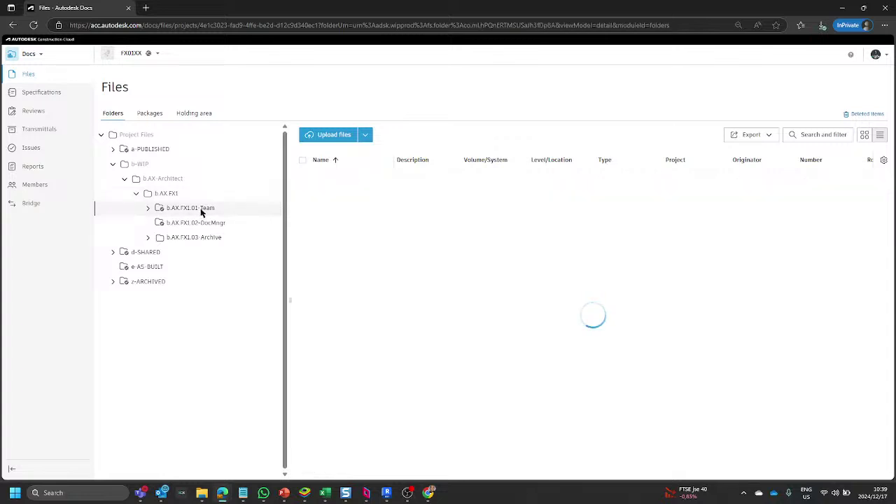
{"action": "left_click_drag", "start_coordinate": [394, 159], "coordinate": [474, 158]}
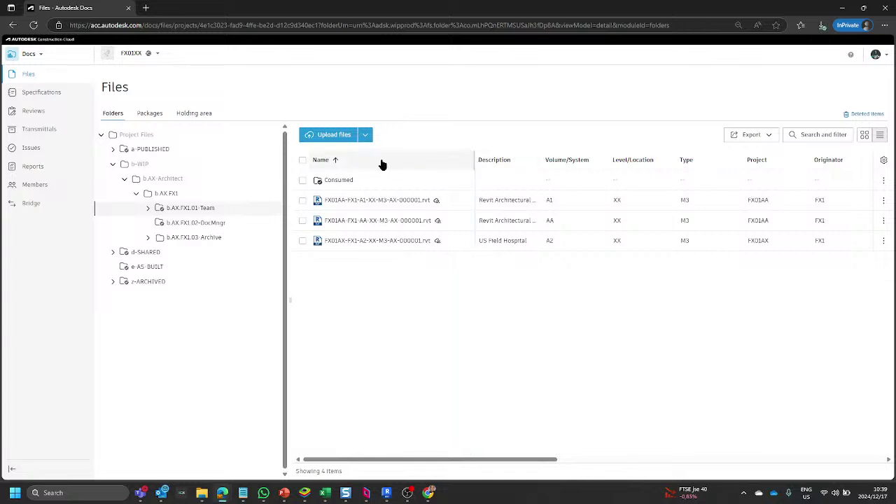
{"action": "left_click", "coordinate": [302, 160]}
{"action": "left_click", "coordinate": [301, 181]}
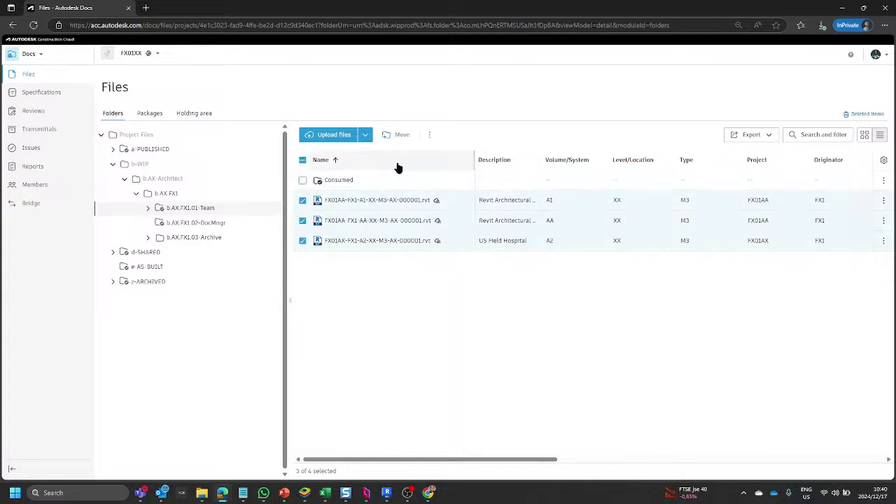
{"action": "left_click", "coordinate": [430, 138]}
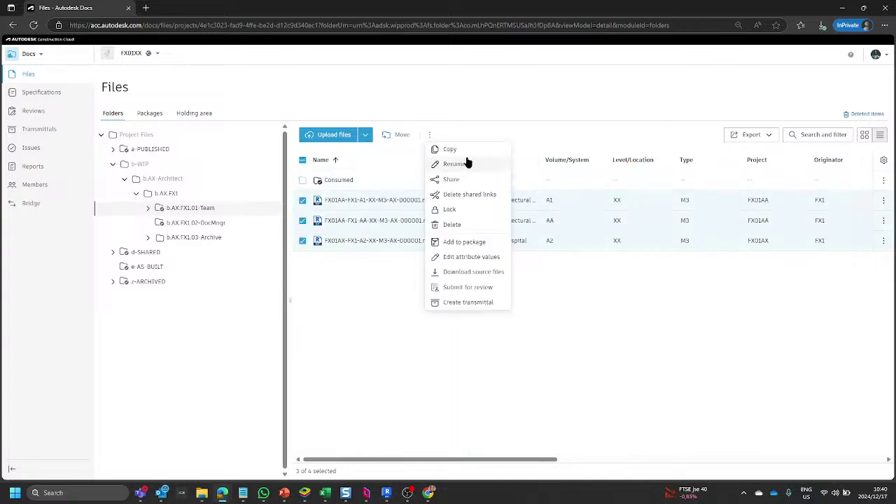
Copy the selected files, choosing d-SHARED > d.AX-Architect > d.AX.FX1 as the target folder.
{"action": "left_click", "coordinate": [448, 148]}
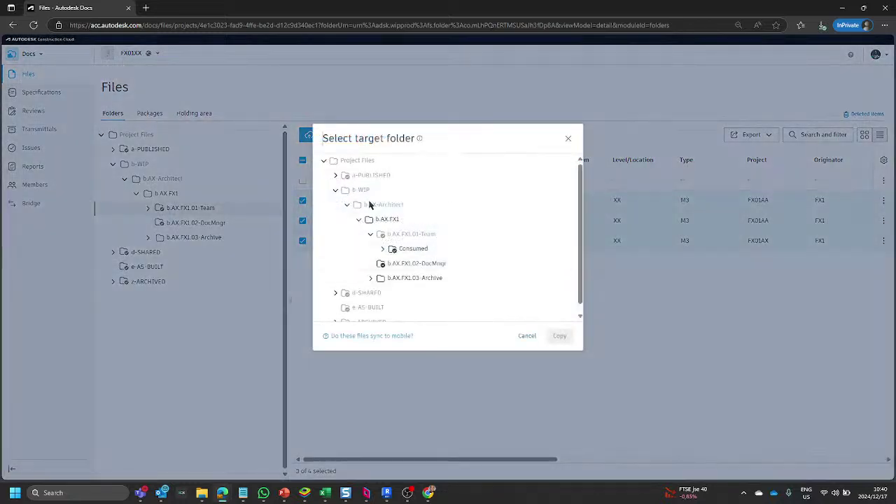
{"action": "scroll", "coordinate": [360, 256], "scroll_direction": "down", "scroll_amount": 1}
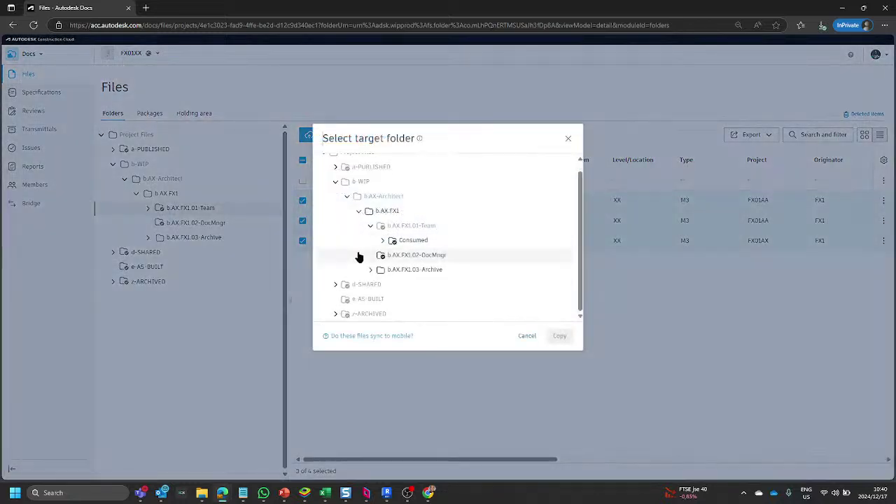
{"action": "left_click", "coordinate": [339, 285]}
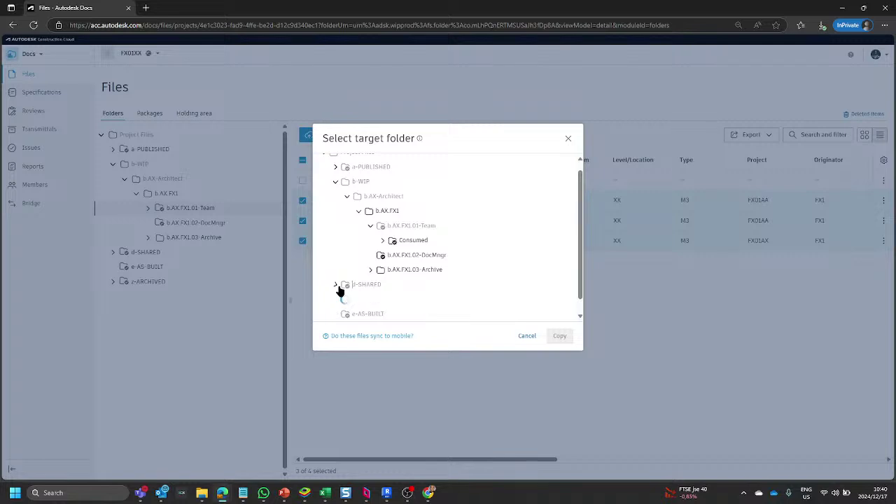
{"action": "scroll", "coordinate": [341, 286], "scroll_direction": "down", "scroll_amount": 4}
{"action": "scroll", "coordinate": [333, 209], "scroll_direction": "up", "scroll_amount": 1}
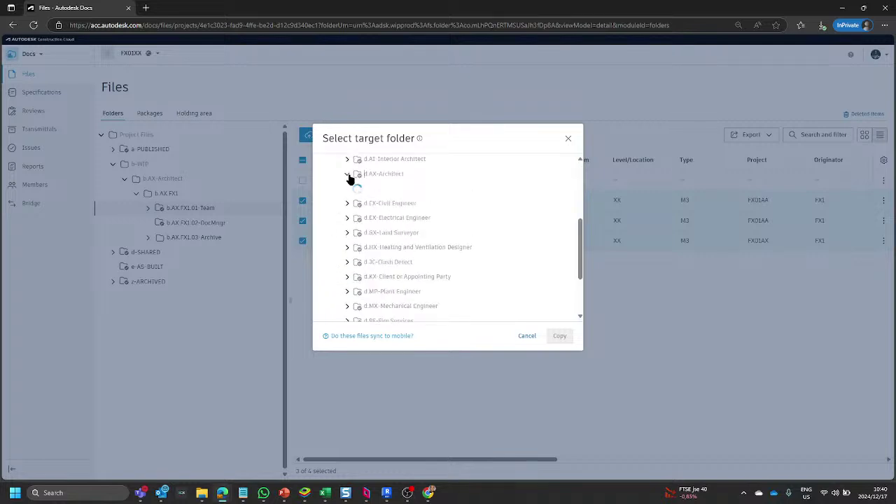
{"action": "left_click", "coordinate": [348, 174]}
{"action": "left_click", "coordinate": [395, 204]}
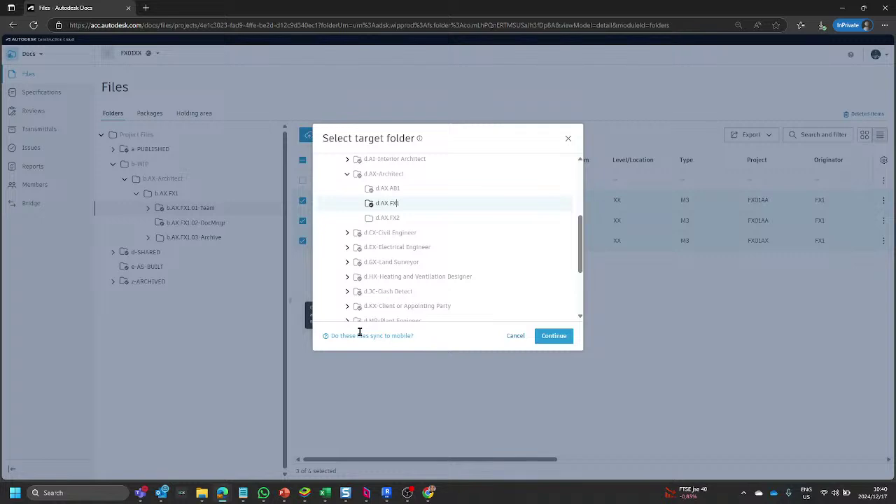
In the admin window, remove the Prj-Student role from the d.AX.FX1 folder's permissions.
{"action": "mouse_move", "coordinate": [222, 493]}
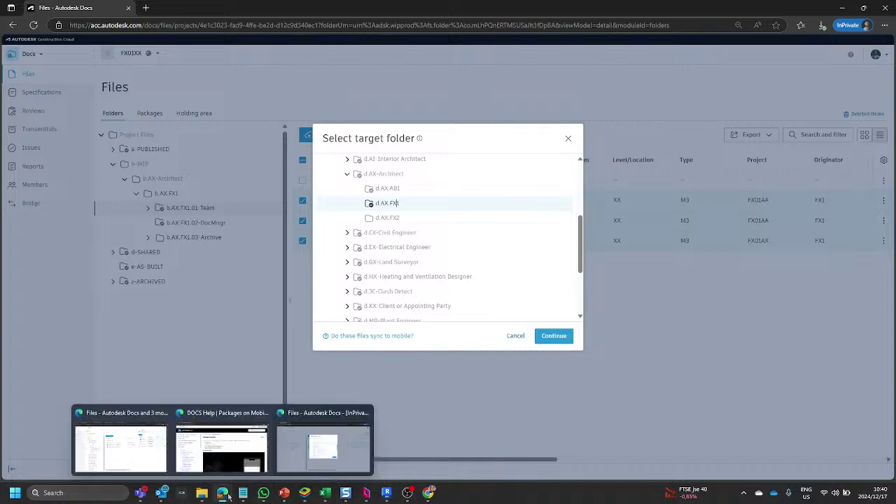
{"action": "left_click", "coordinate": [159, 458]}
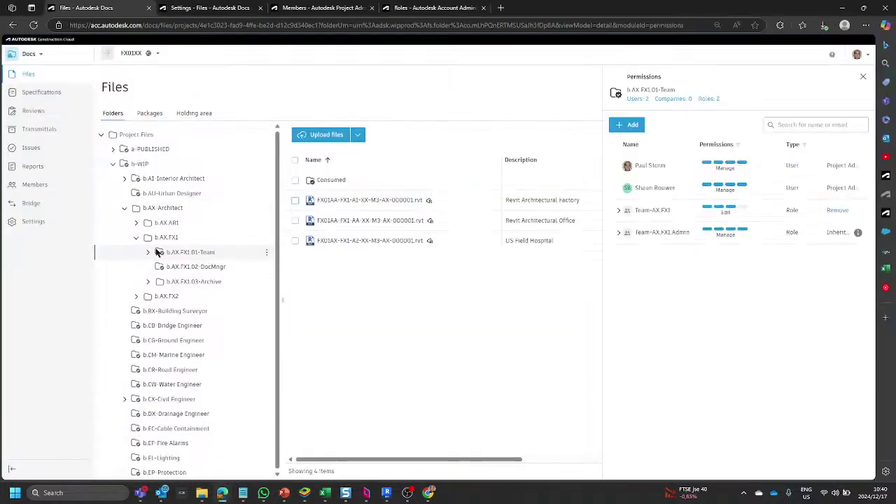
{"action": "scroll", "coordinate": [177, 319], "scroll_direction": "down", "scroll_amount": 10}
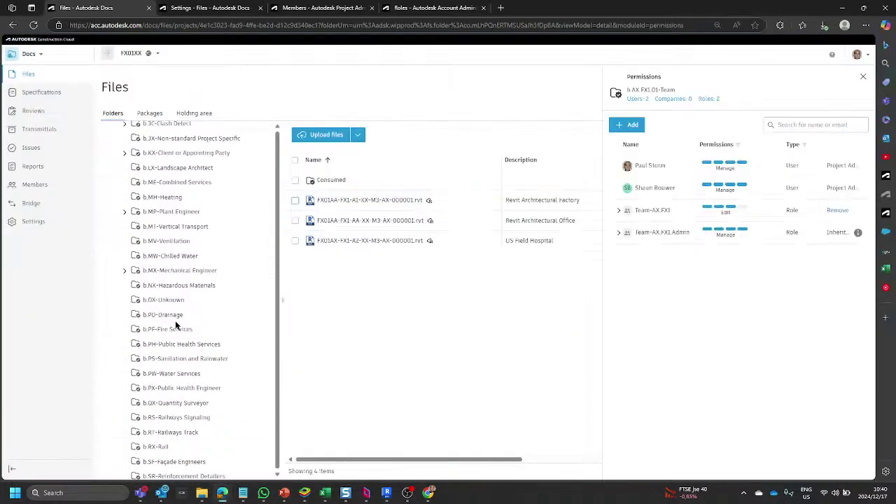
{"action": "scroll", "coordinate": [181, 302], "scroll_direction": "up", "scroll_amount": 3}
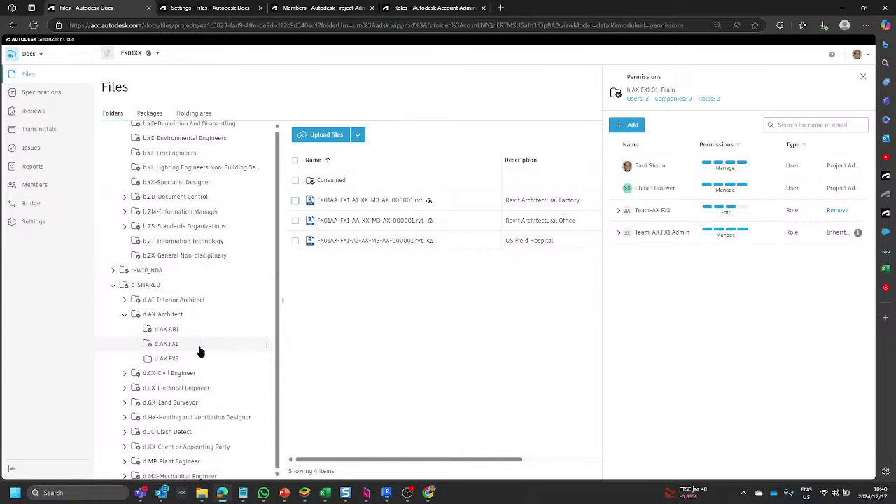
{"action": "left_click", "coordinate": [161, 348]}
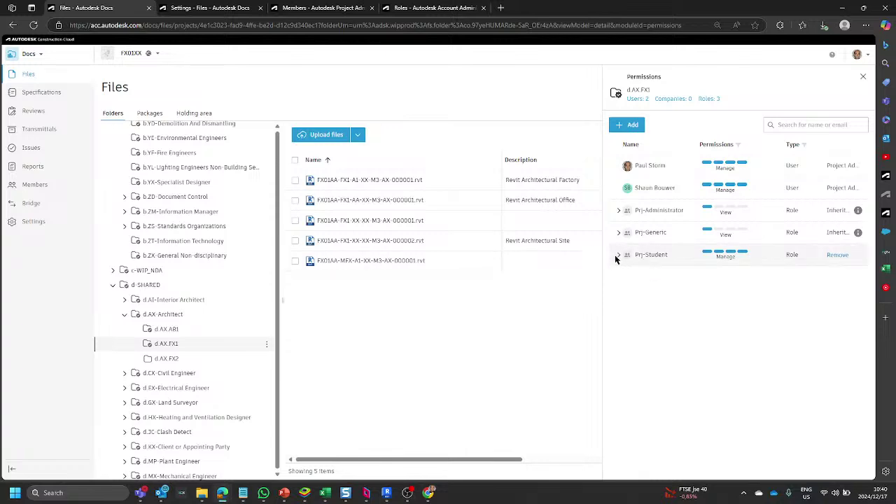
{"action": "left_click", "coordinate": [837, 257]}
{"action": "left_click", "coordinate": [561, 293]}
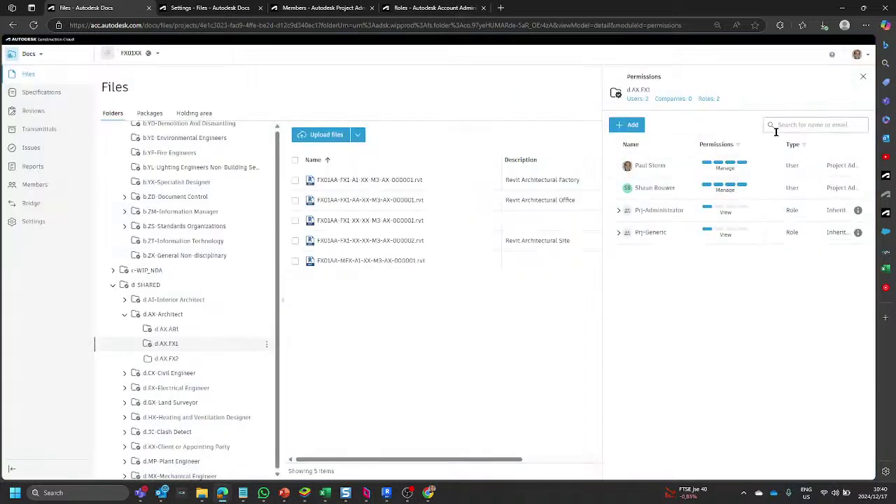
Add the Team-AX FX1 Admin role to d.AX.FX1 with Manage permission.
{"action": "left_click", "coordinate": [630, 126]}
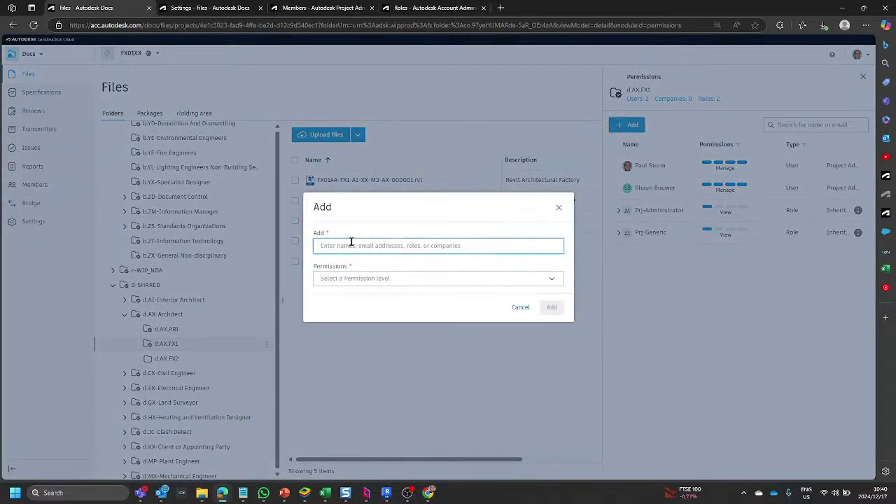
{"action": "type", "text": "ax"}
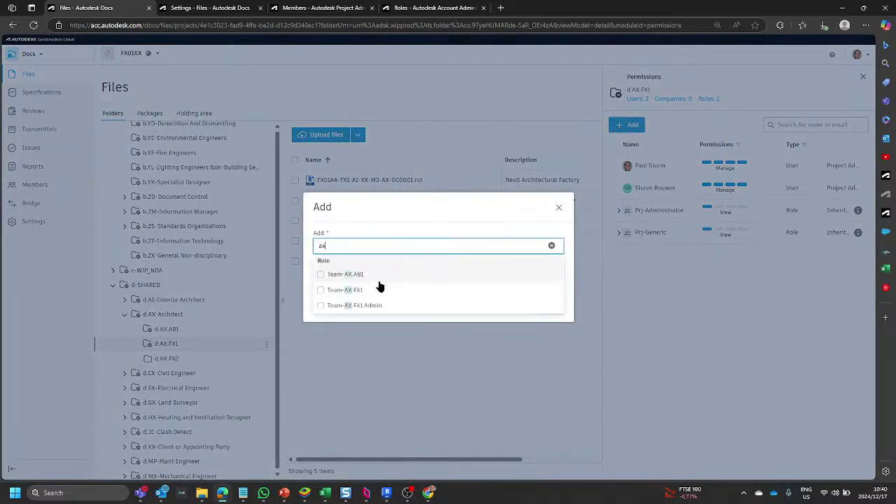
{"action": "left_click", "coordinate": [318, 305]}
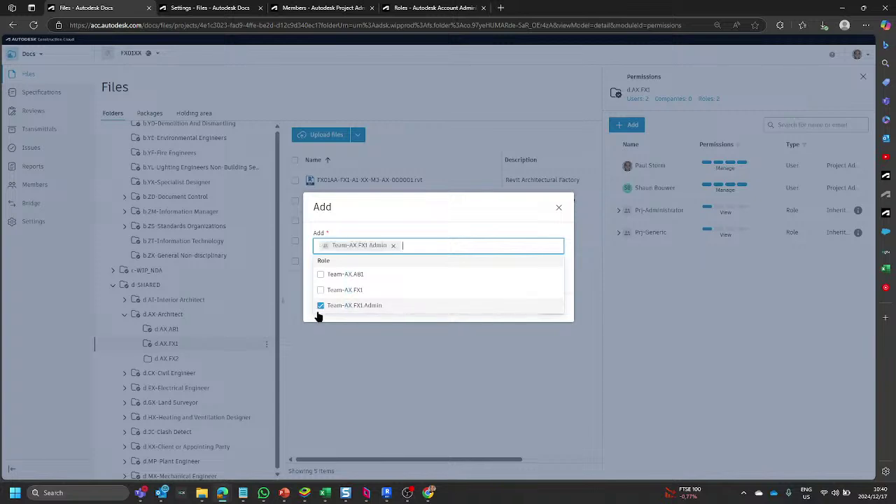
{"action": "left_click", "coordinate": [368, 225]}
{"action": "left_click", "coordinate": [406, 279]}
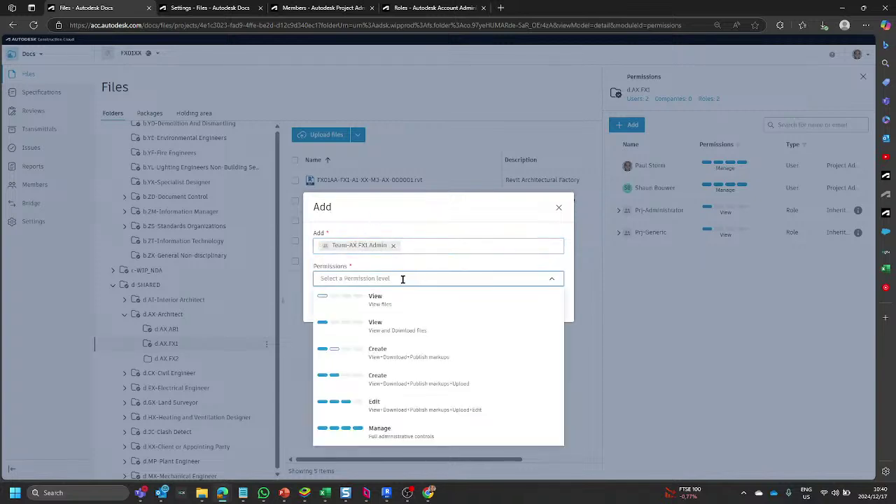
{"action": "left_click", "coordinate": [389, 430]}
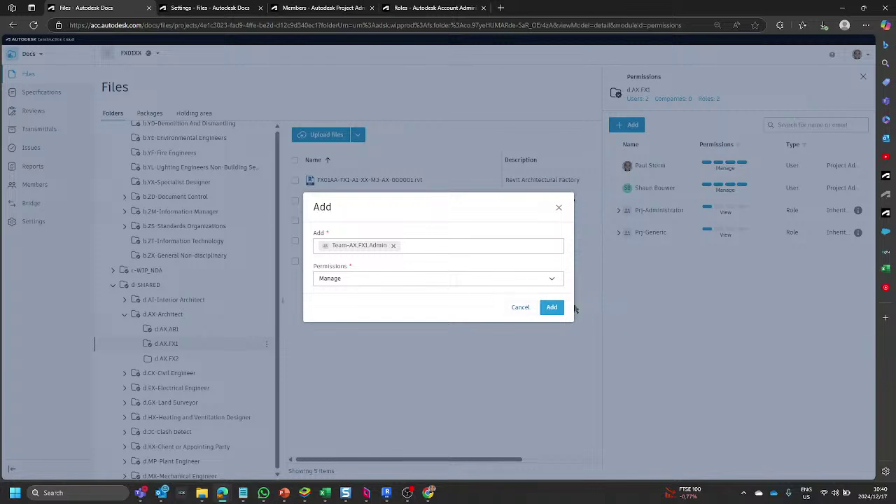
{"action": "left_click", "coordinate": [552, 307]}
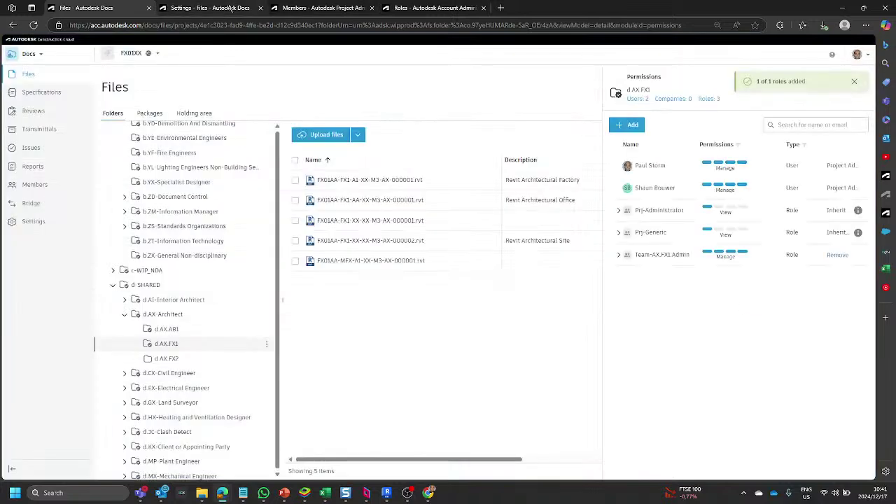
Back in the private window, confirm d.AX.FX1 as target and copy the three Revit files.
{"action": "mouse_move", "coordinate": [222, 493]}
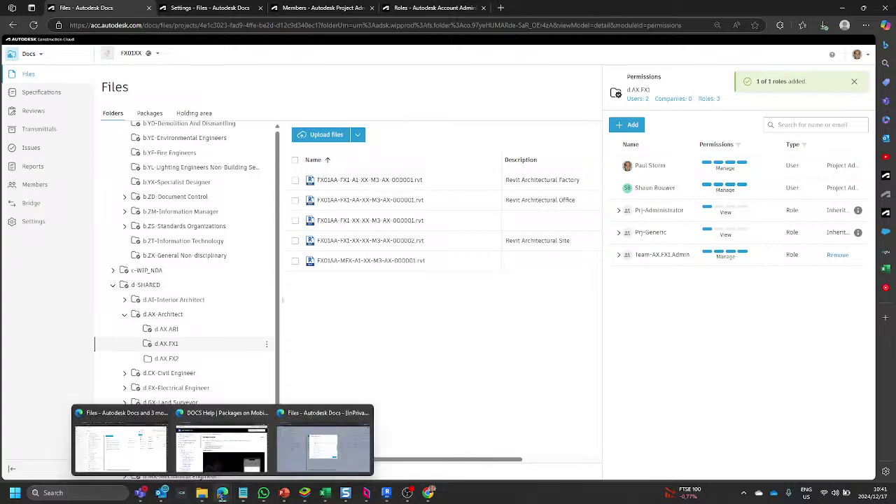
{"action": "left_click", "coordinate": [304, 463]}
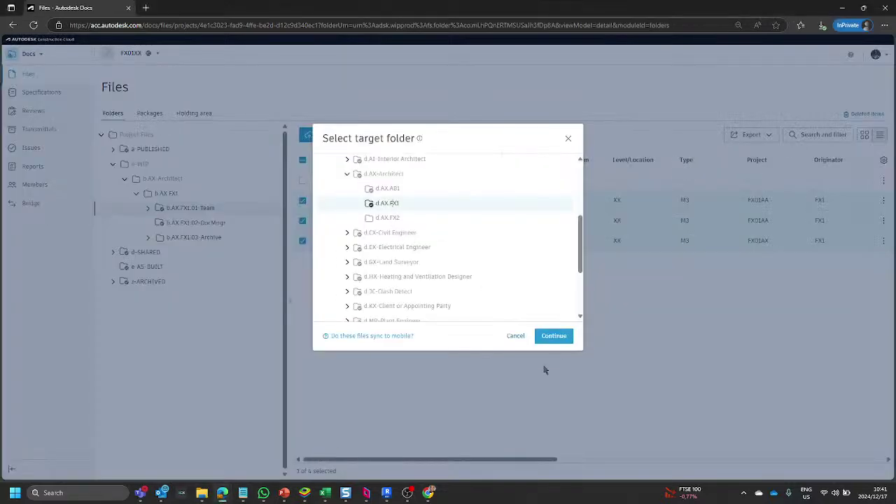
{"action": "left_click", "coordinate": [553, 338]}
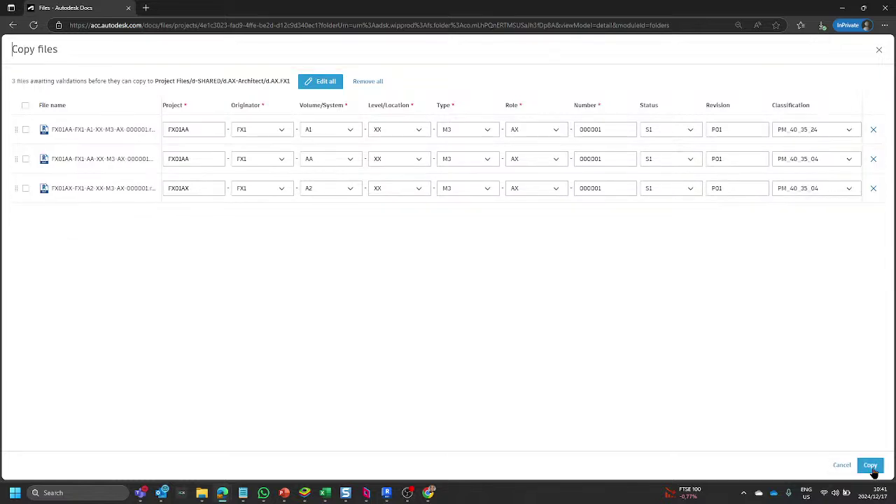
{"action": "left_click", "coordinate": [872, 465]}
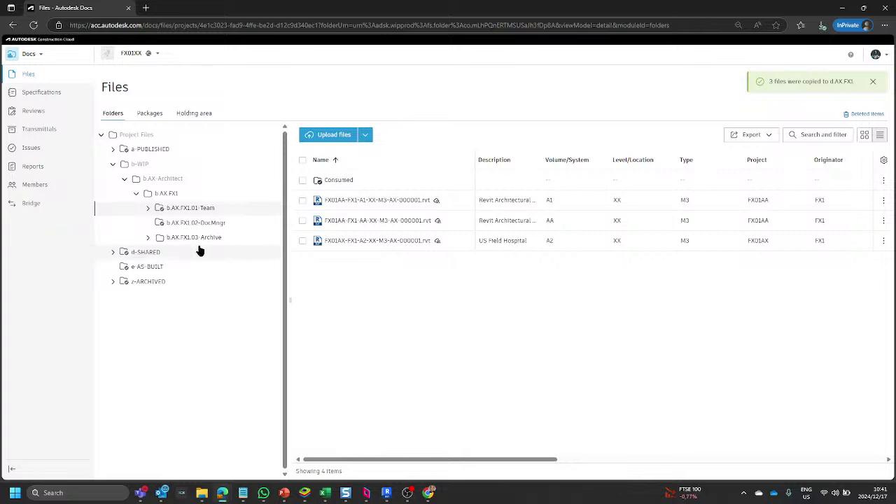
Open d-SHARED > d.AX-Architect > d.AX.FX1 and scroll the file table sideways to check the copies.
{"action": "left_click", "coordinate": [113, 253]}
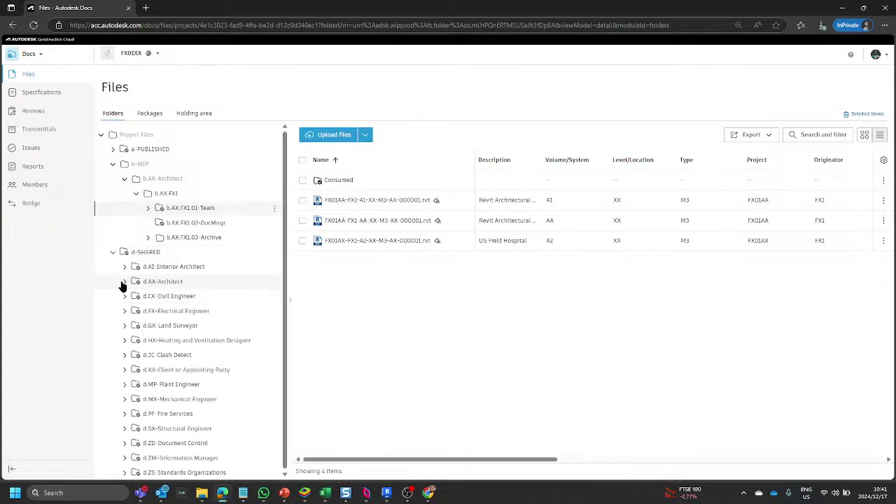
{"action": "left_click", "coordinate": [124, 282]}
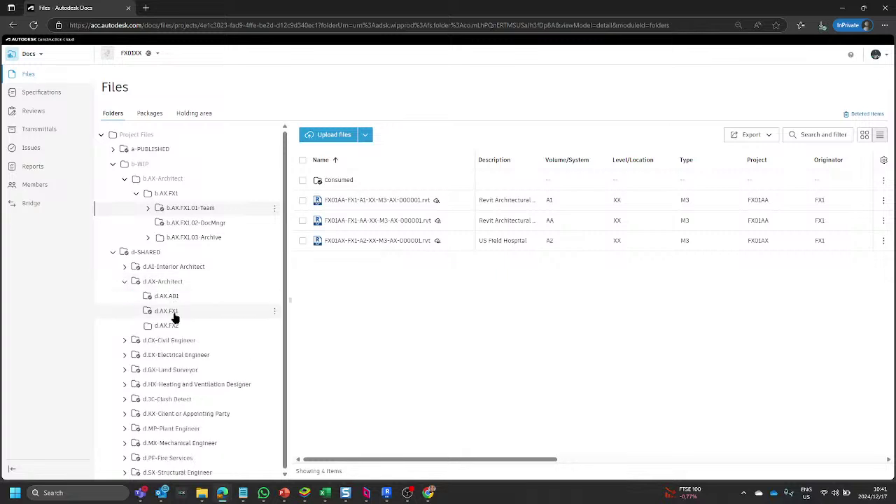
{"action": "left_click", "coordinate": [174, 313]}
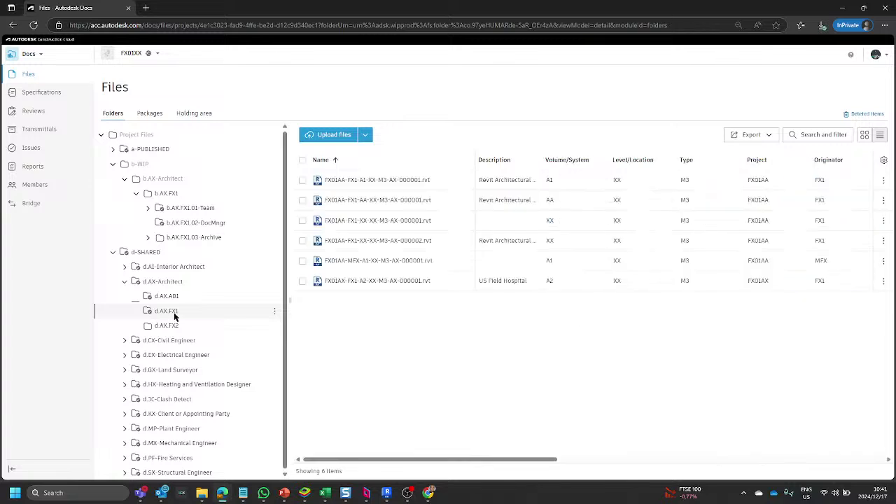
{"action": "left_click_drag", "start_coordinate": [542, 460], "coordinate": [807, 449]}
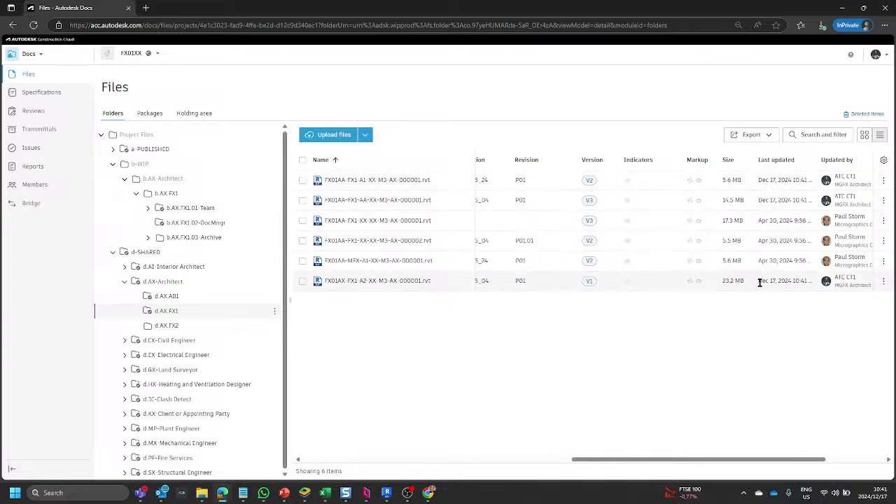
{"action": "left_click_drag", "start_coordinate": [736, 462], "coordinate": [383, 467]}
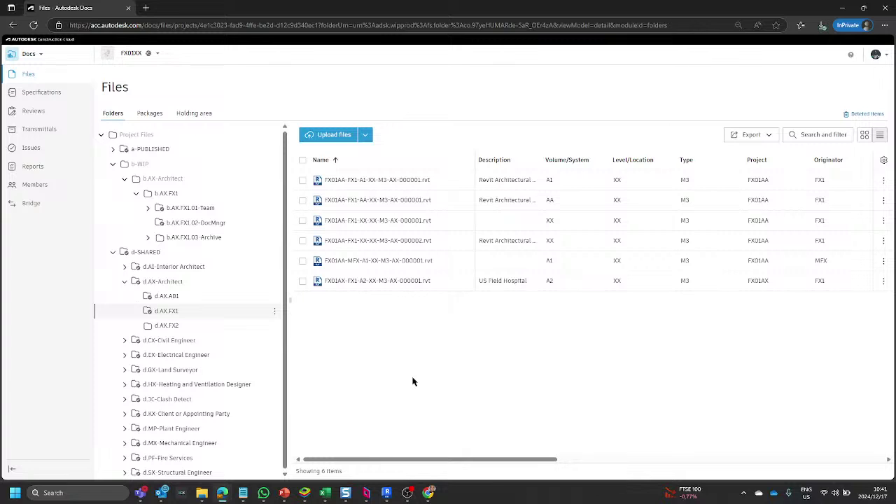
Select all six files in d.AX.FX1 and review the available file actions.
{"action": "left_click", "coordinate": [303, 159]}
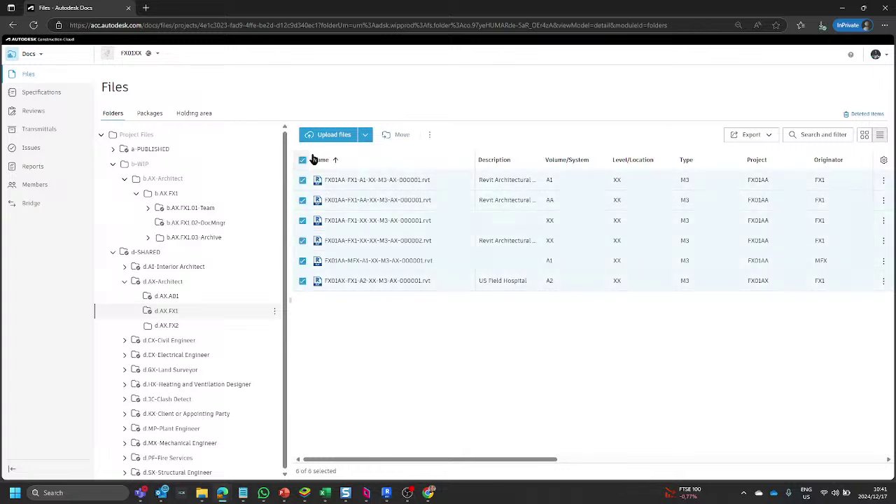
{"action": "left_click", "coordinate": [429, 135]}
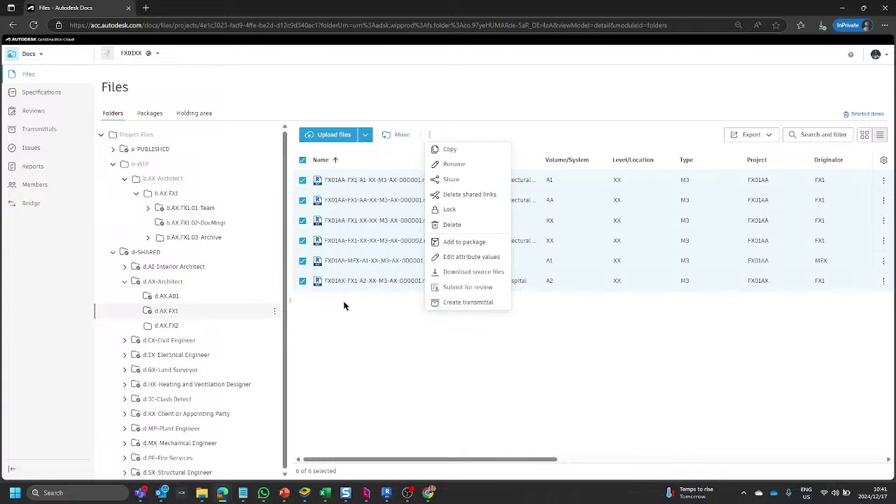
{"action": "mouse_move", "coordinate": [325, 493]}
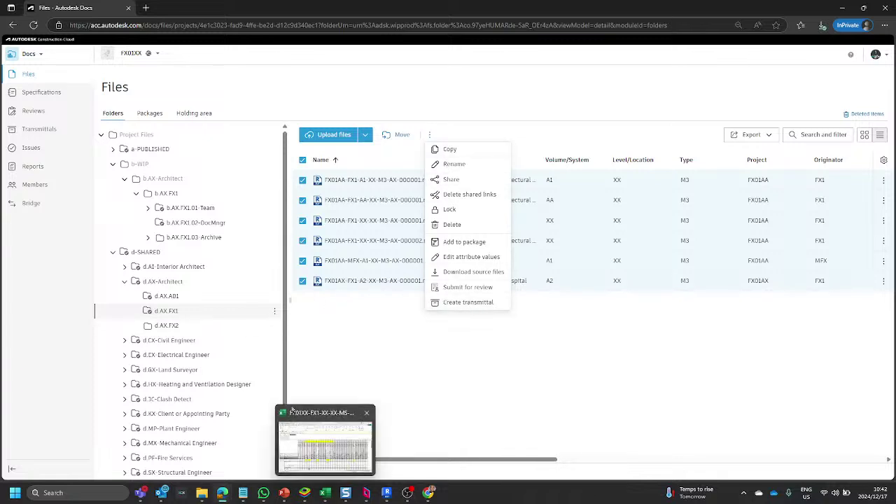
{"action": "left_click", "coordinate": [337, 334]}
Deselect all six files and return to the Packages list.
{"action": "left_click", "coordinate": [303, 281]}
{"action": "left_click", "coordinate": [302, 261]}
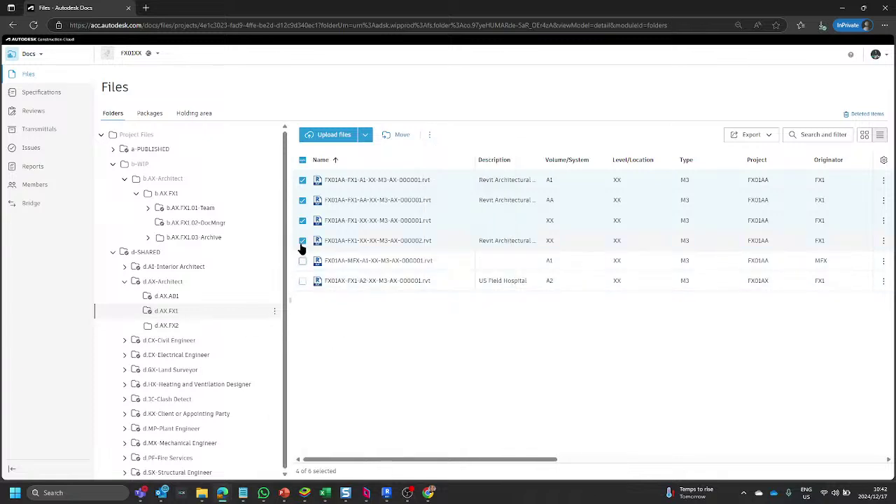
{"action": "left_click", "coordinate": [302, 241]}
{"action": "left_click", "coordinate": [302, 221]}
{"action": "left_click", "coordinate": [303, 201]}
{"action": "left_click", "coordinate": [304, 181]}
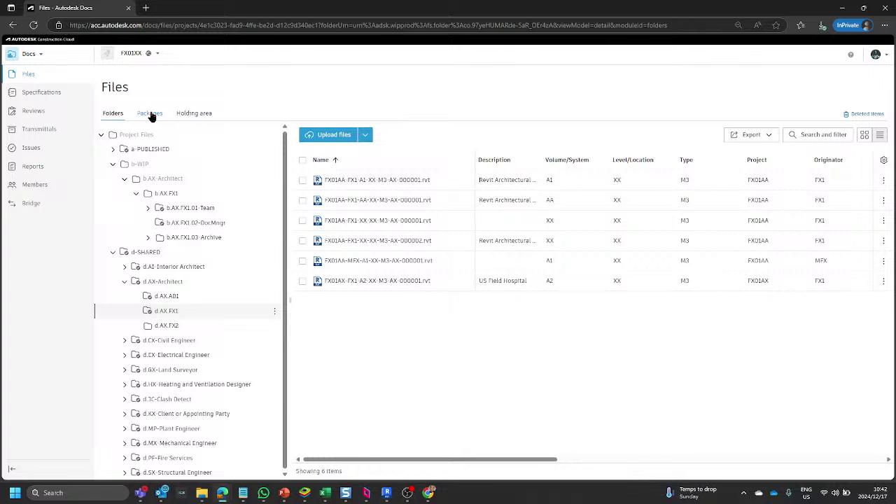
{"action": "left_click", "coordinate": [150, 115]}
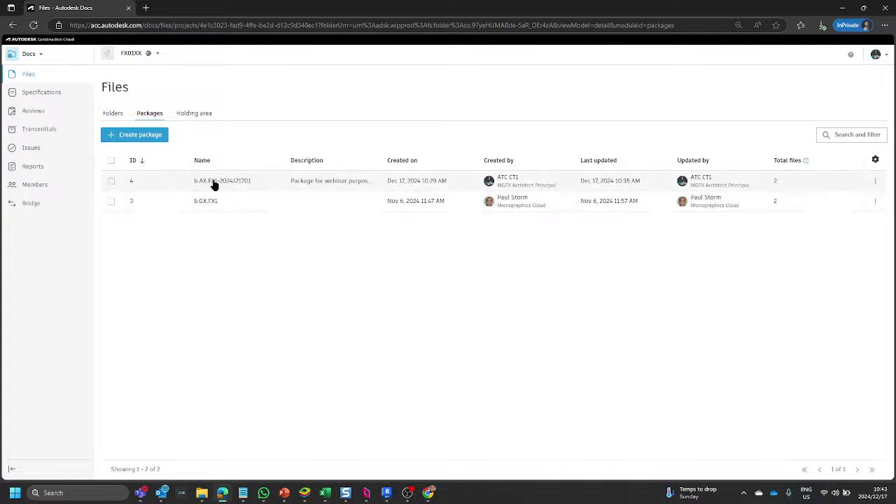
{"action": "left_click", "coordinate": [875, 182]}
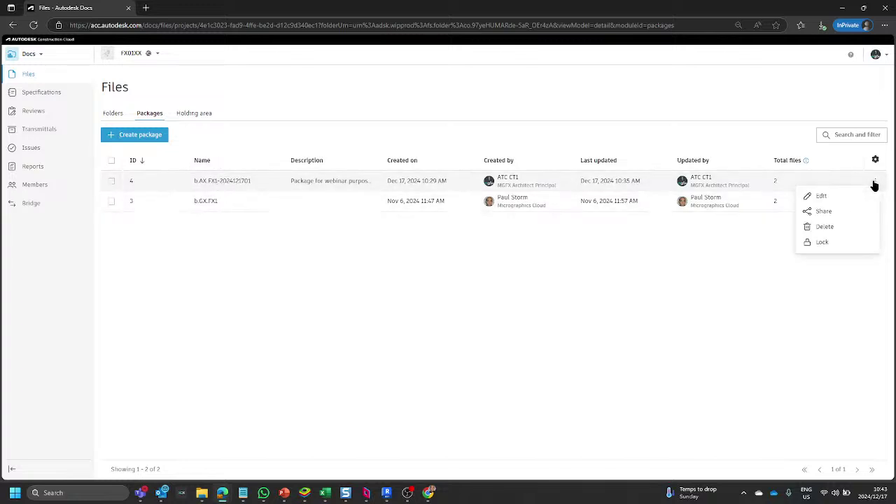
{"action": "left_click", "coordinate": [820, 197]}
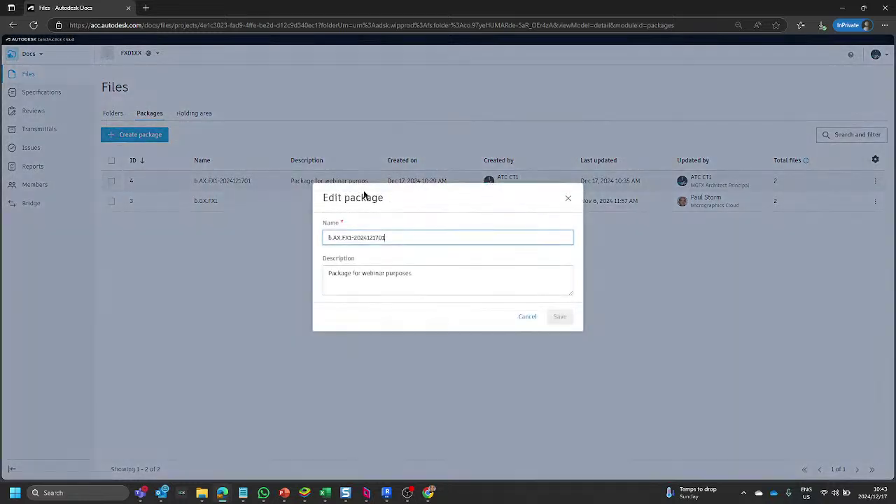
{"action": "left_click", "coordinate": [333, 238]}
{"action": "key", "text": "BackSpace"}
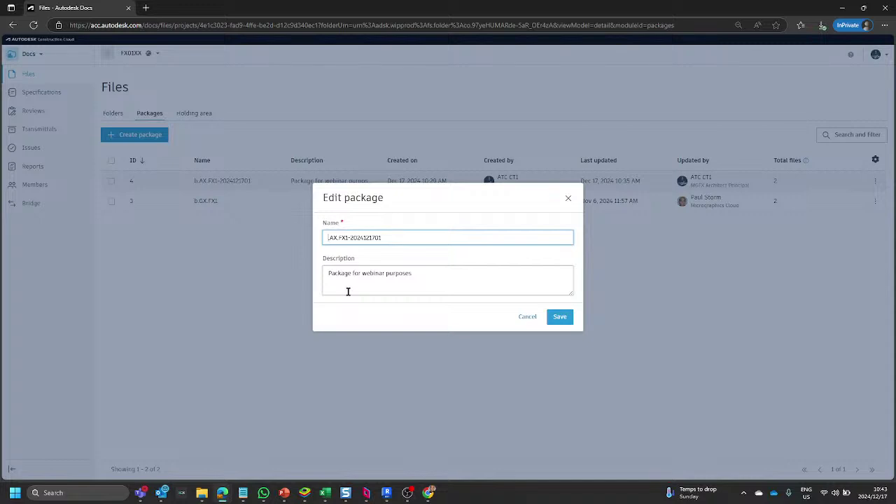
{"action": "type", "text": "d."}
{"action": "left_click", "coordinate": [454, 273]}
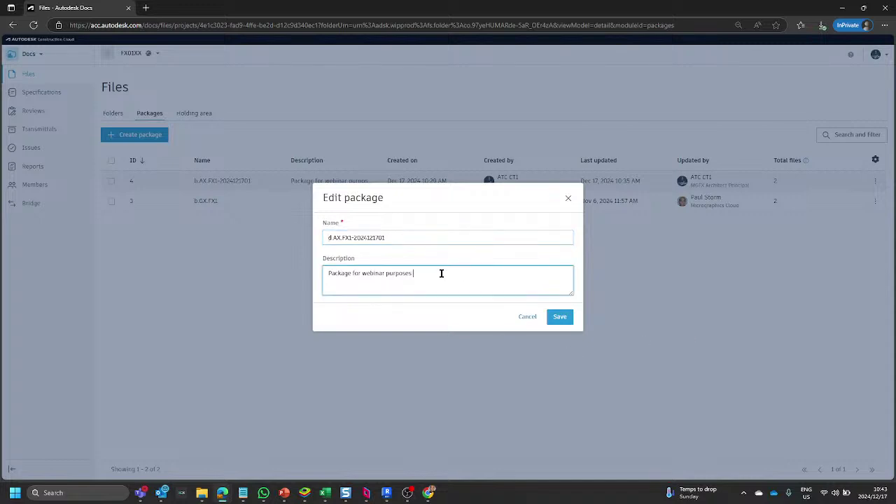
{"action": "type", "text": "- Shared"}
{"action": "left_click", "coordinate": [560, 317]}
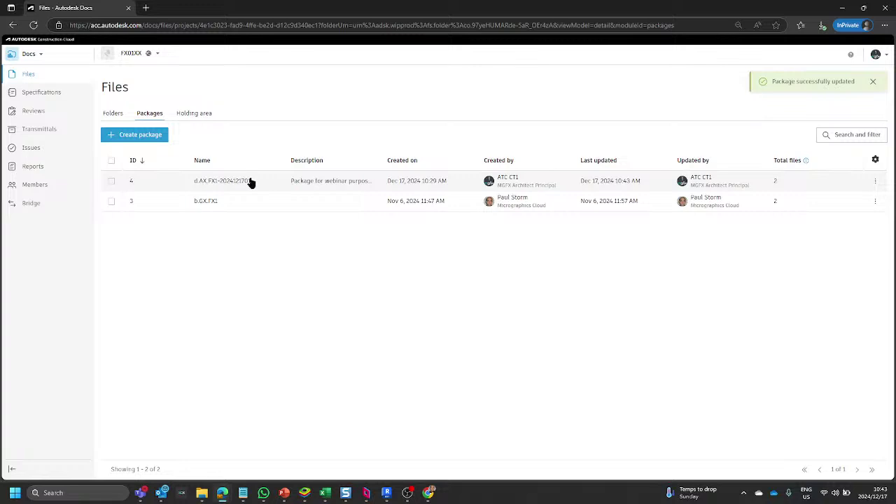
{"action": "left_click", "coordinate": [256, 181]}
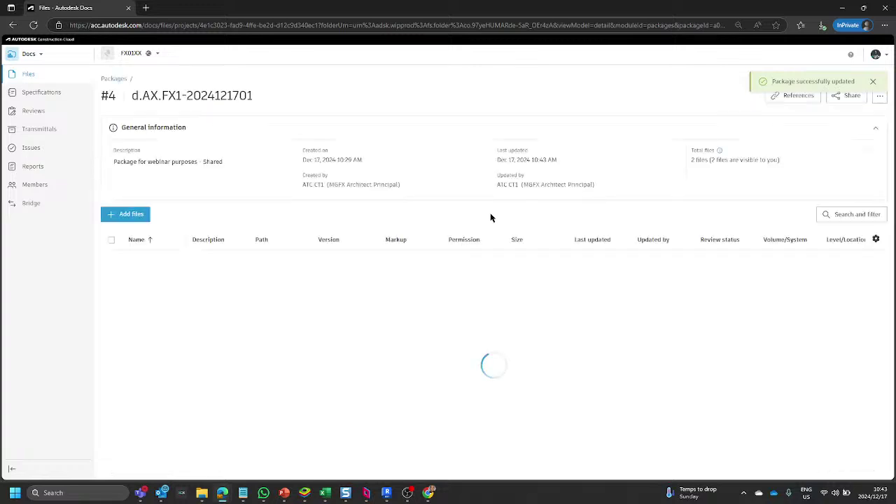
{"action": "left_click", "coordinate": [111, 260]}
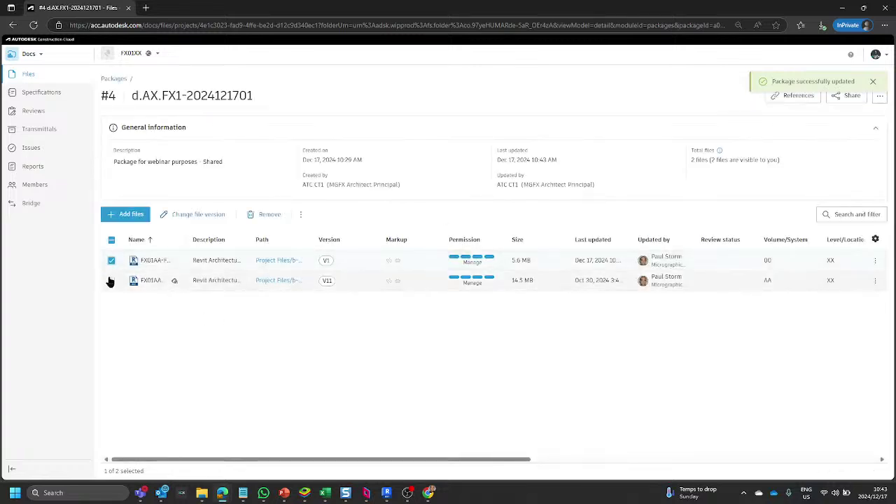
{"action": "left_click", "coordinate": [111, 281]}
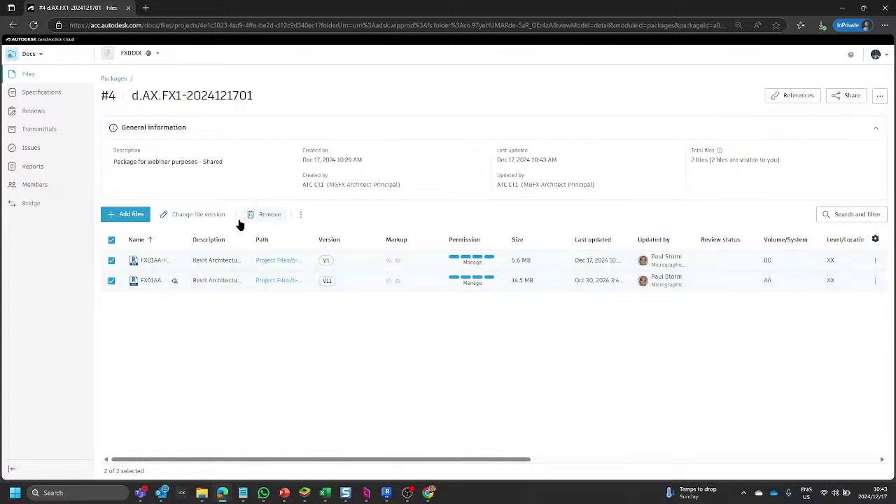
{"action": "left_click", "coordinate": [265, 217]}
{"action": "left_click", "coordinate": [563, 295]}
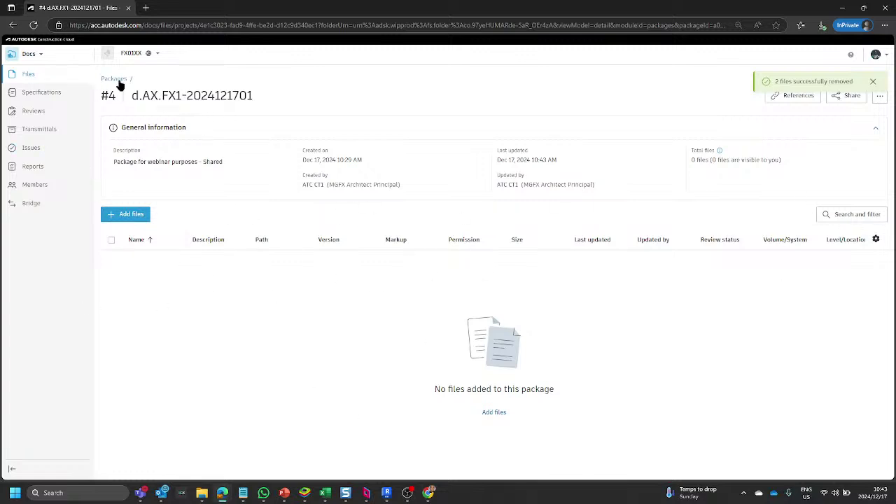
{"action": "left_click", "coordinate": [139, 219]}
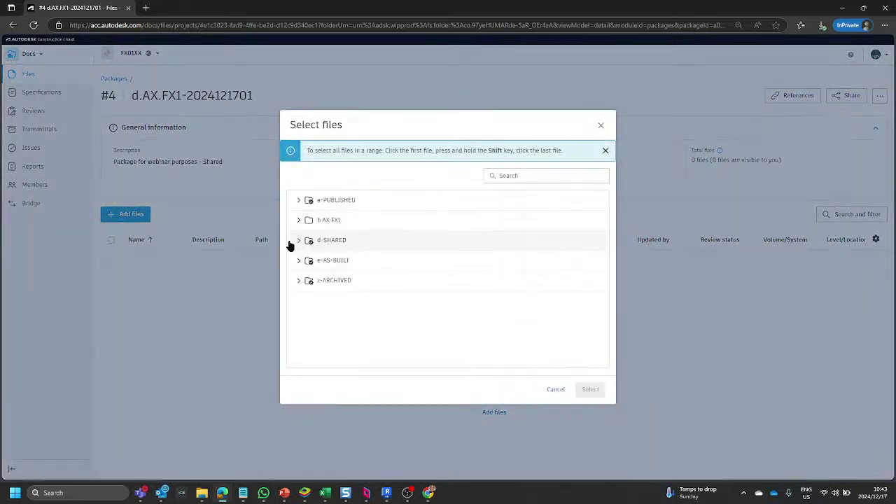
Add FX01AA-FX1-AA-XX-M3-AX-000001.rvt at V3 from d-SHARED > d.AX-Architect > d.AX.FX1 to the package.
{"action": "left_click", "coordinate": [299, 241]}
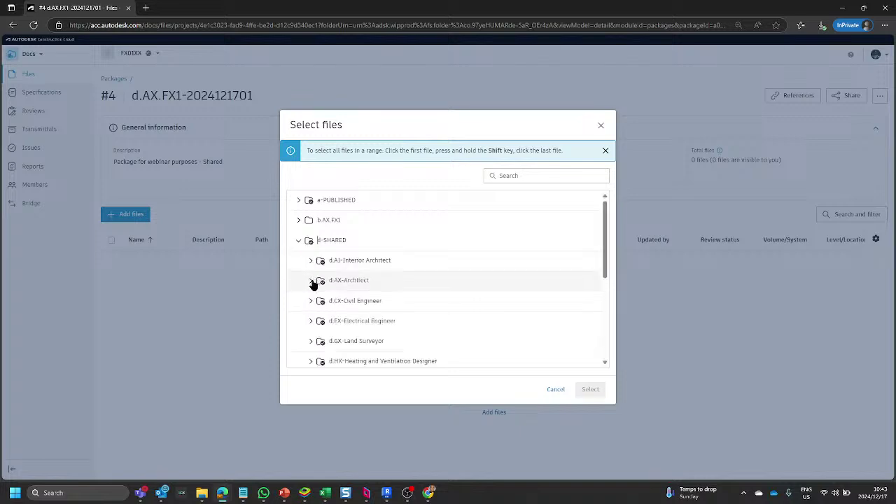
{"action": "left_click", "coordinate": [311, 281]}
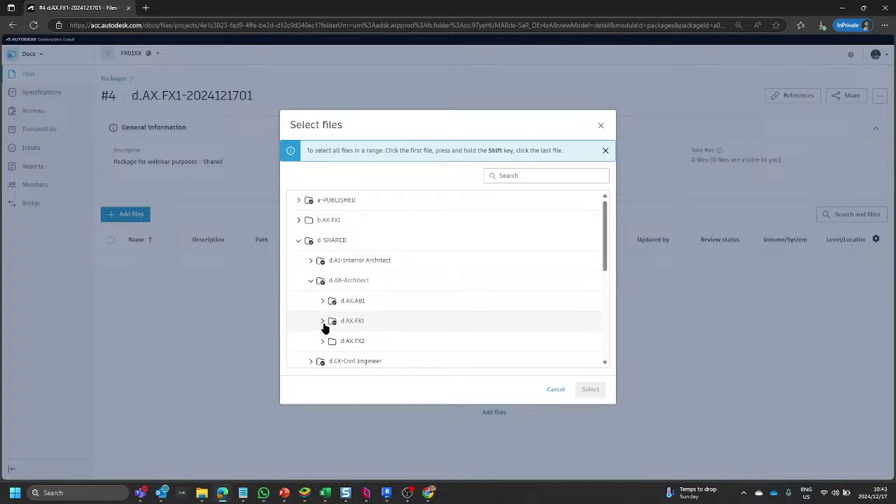
{"action": "left_click", "coordinate": [324, 322]}
{"action": "scroll", "coordinate": [329, 280], "scroll_direction": "down", "scroll_amount": 2}
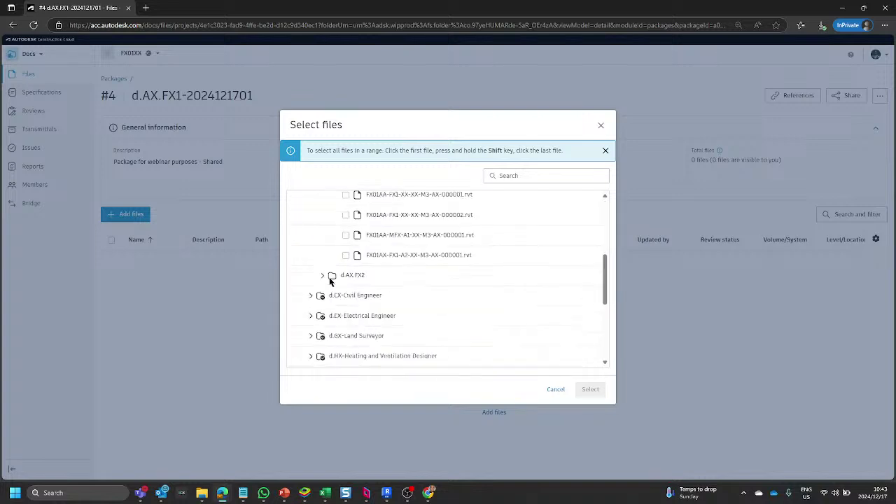
{"action": "scroll", "coordinate": [329, 247], "scroll_direction": "up", "scroll_amount": 2}
{"action": "scroll", "coordinate": [352, 241], "scroll_direction": "up", "scroll_amount": 2}
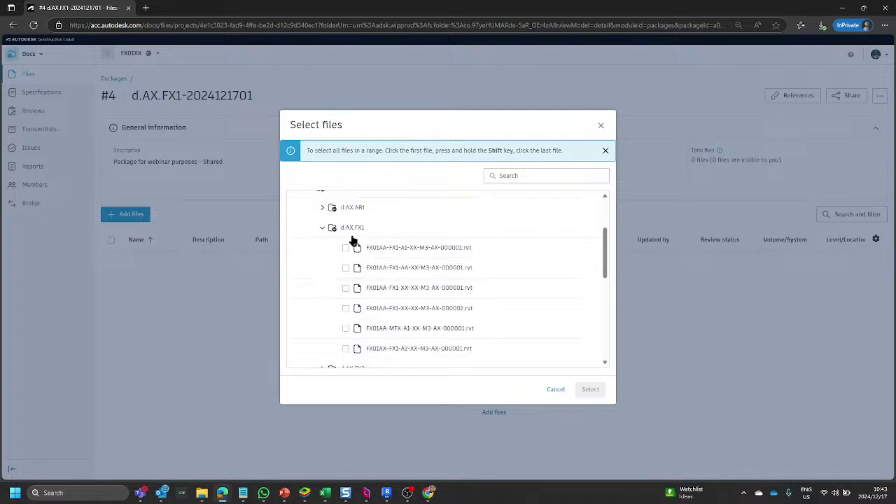
{"action": "left_click", "coordinate": [345, 268]}
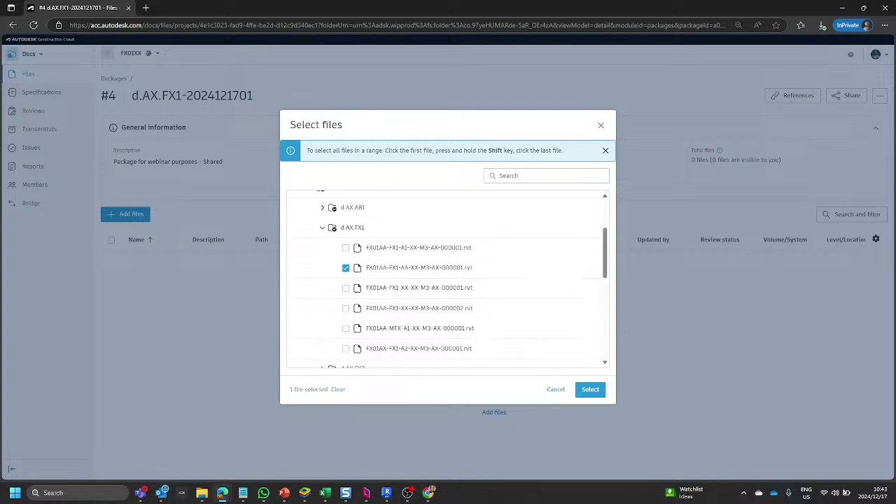
{"action": "left_click", "coordinate": [592, 390]}
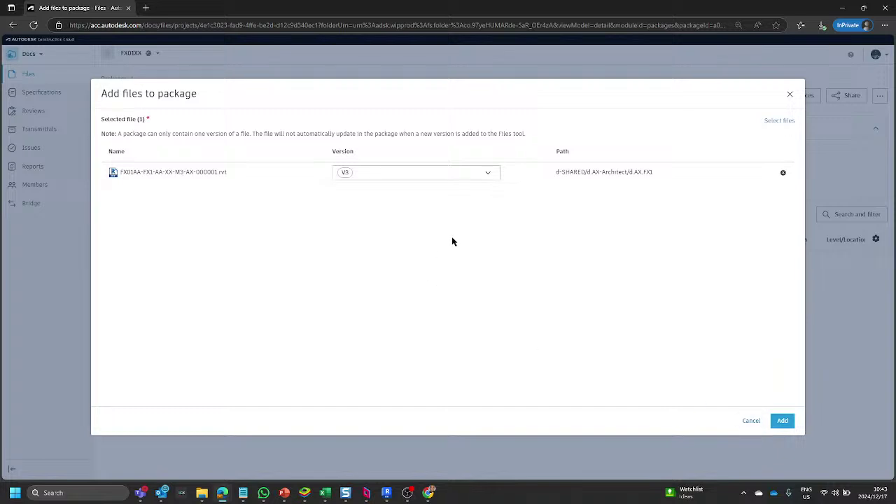
{"action": "left_click", "coordinate": [488, 175]}
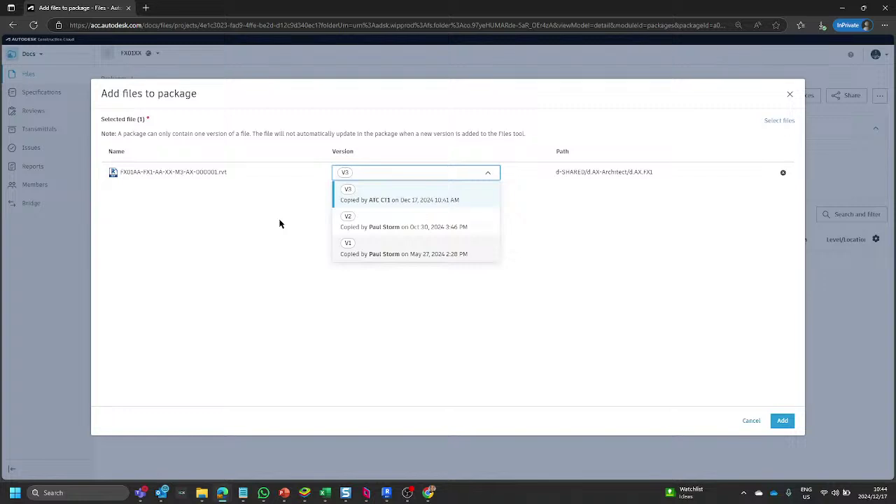
{"action": "left_click", "coordinate": [696, 292]}
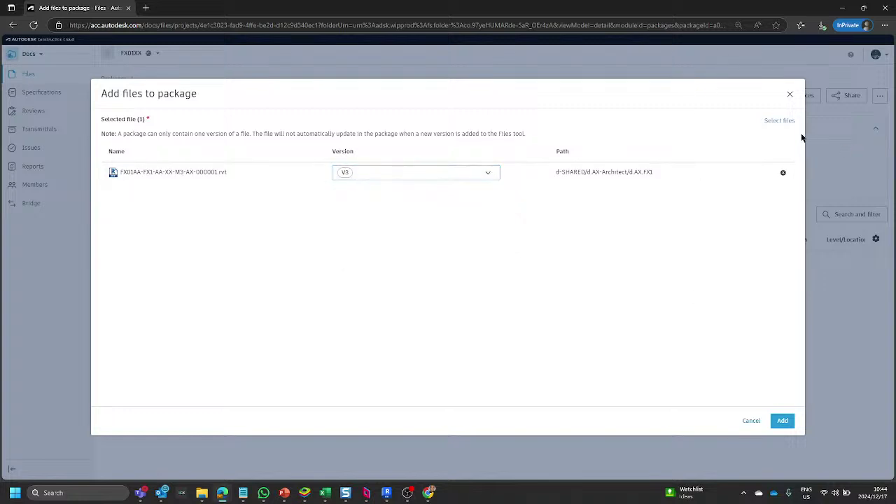
{"action": "left_click", "coordinate": [780, 423]}
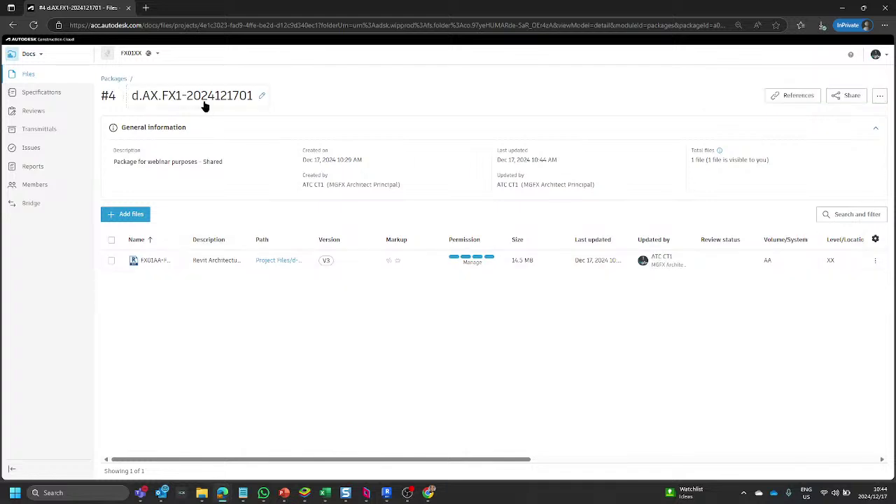
{"action": "left_click", "coordinate": [262, 97]}
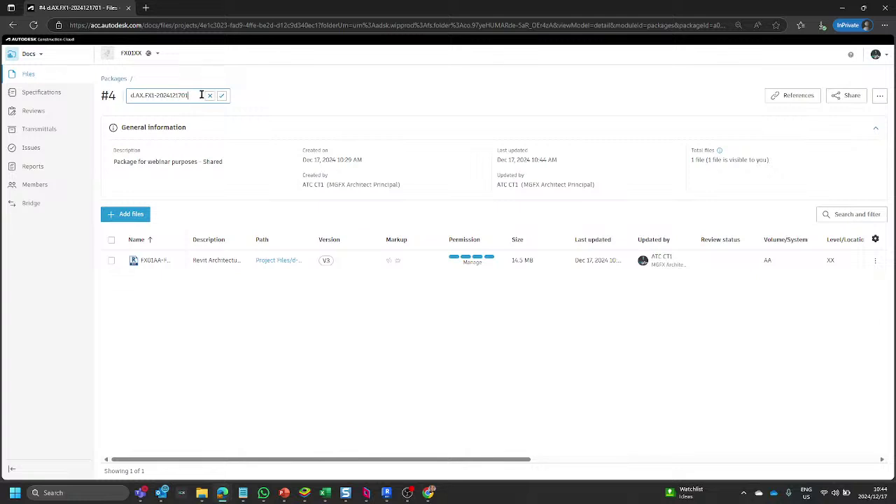
{"action": "type", "text": "-"}
{"action": "type", "text": "Locatio"}
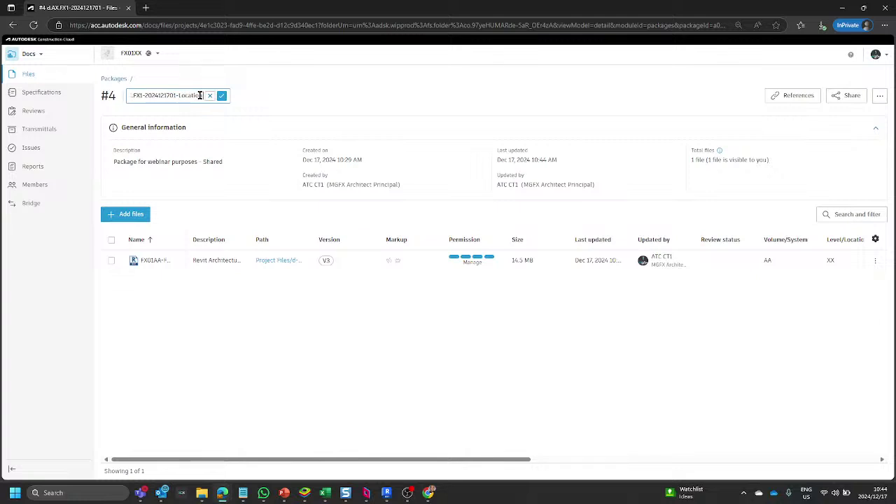
{"action": "type", "text": "n AA"}
{"action": "key", "text": "Return"}
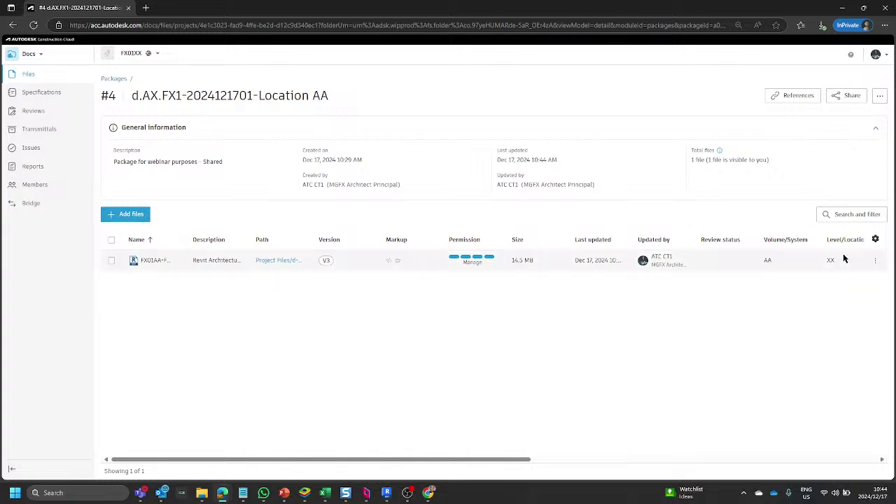
Inspect the Revit file's actions menu, then return to the Packages list via the breadcrumb.
{"action": "left_click", "coordinate": [875, 261]}
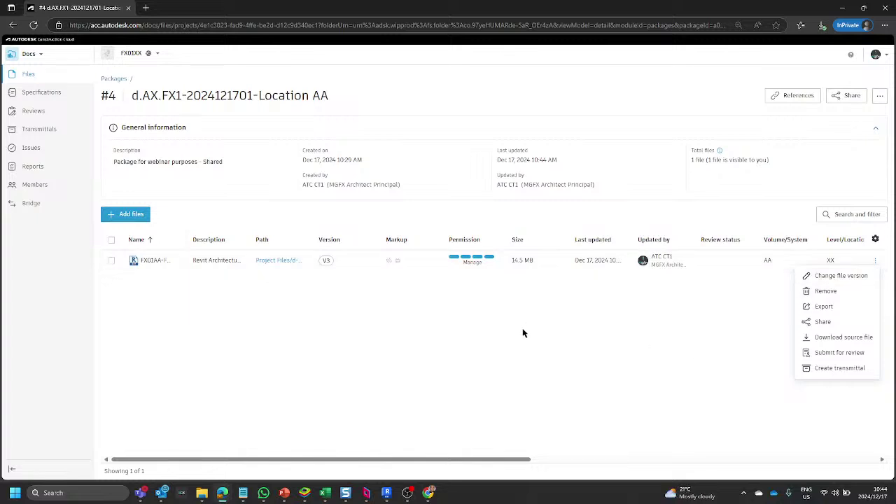
{"action": "left_click", "coordinate": [452, 335]}
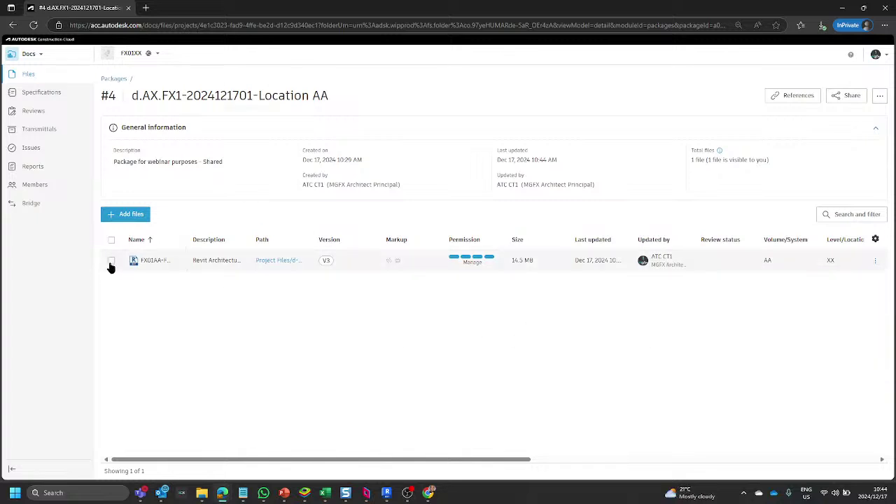
{"action": "left_click", "coordinate": [875, 264]}
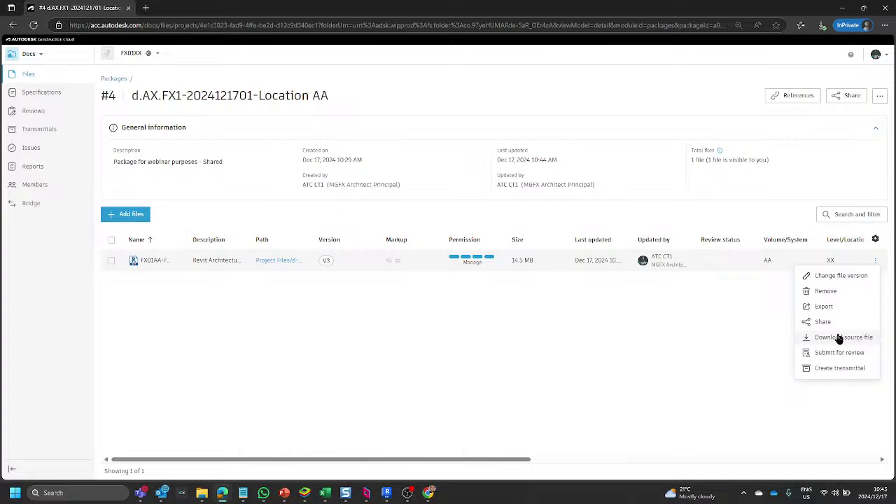
{"action": "left_click", "coordinate": [115, 79]}
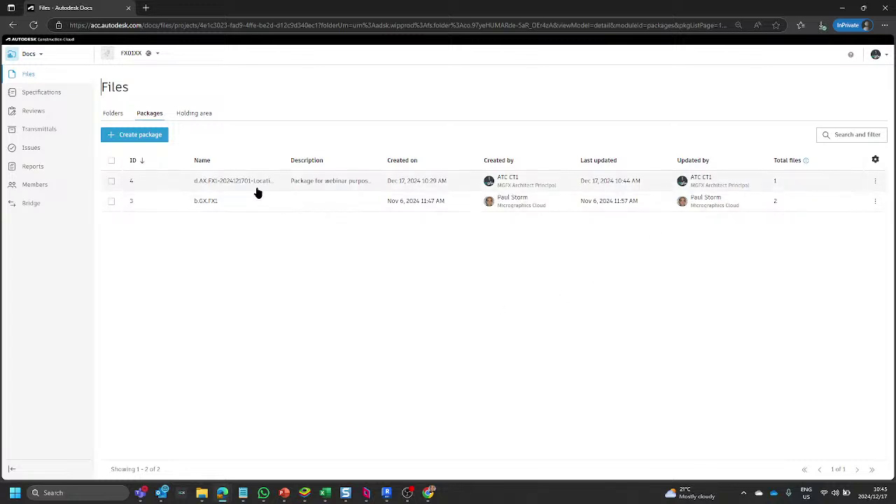
Start sharing package #4 and browse the recipient lists of roles, companies and users.
{"action": "left_click", "coordinate": [874, 183]}
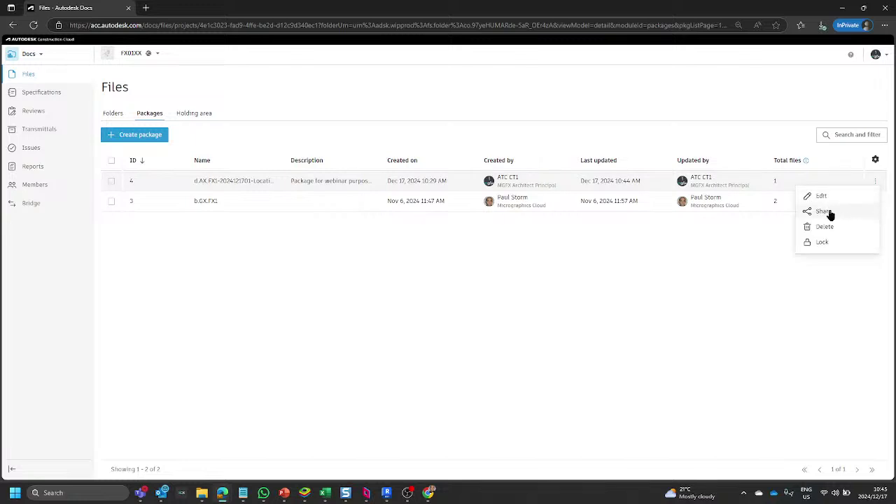
{"action": "left_click", "coordinate": [830, 215]}
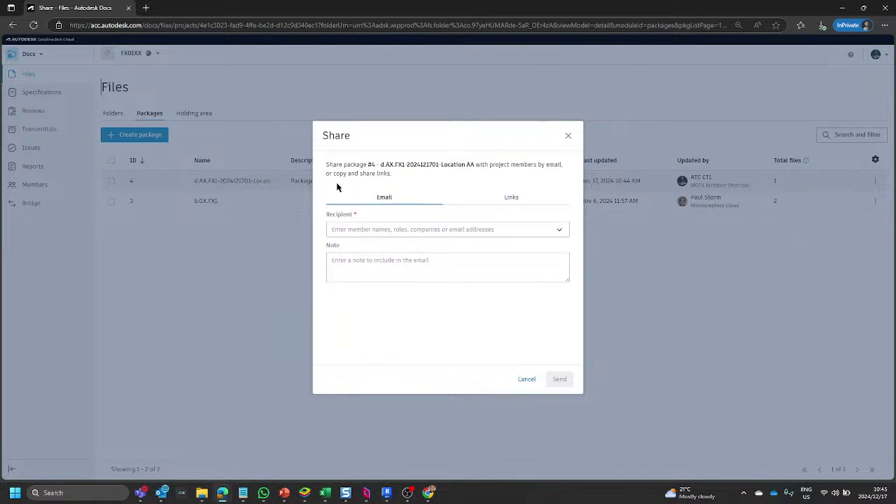
{"action": "left_click", "coordinate": [347, 232]}
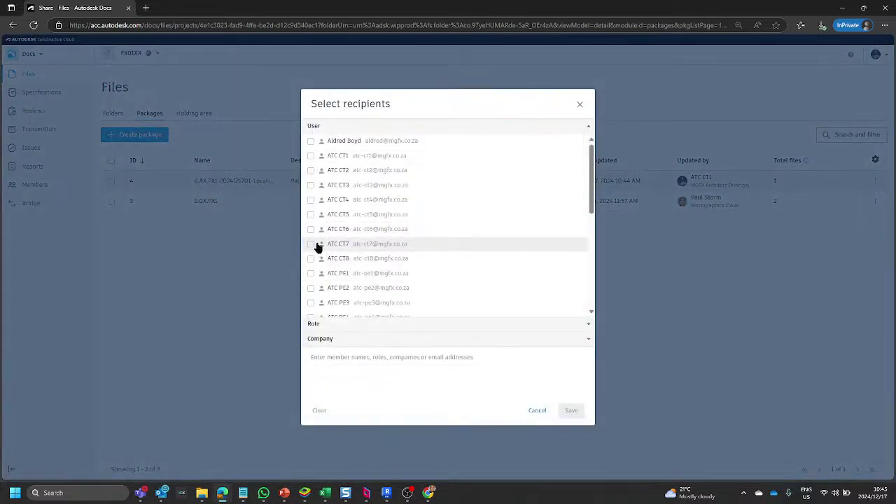
{"action": "scroll", "coordinate": [375, 220], "scroll_direction": "down", "scroll_amount": 2}
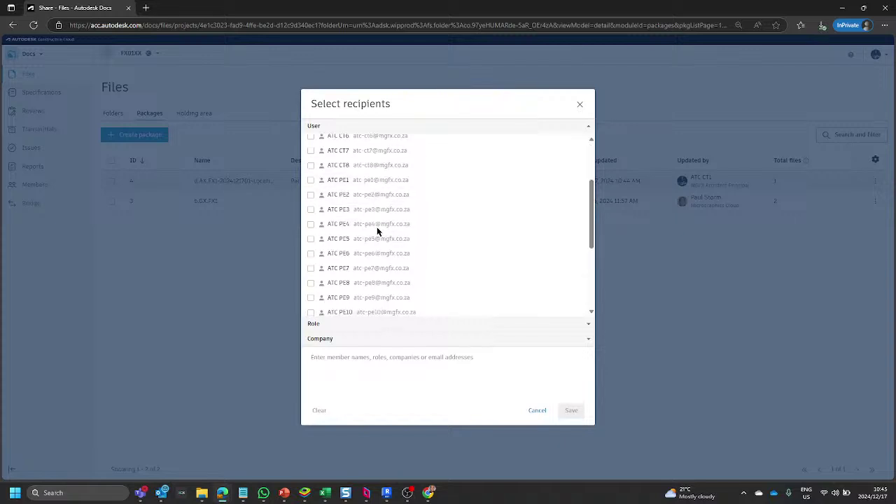
{"action": "scroll", "coordinate": [354, 183], "scroll_direction": "up", "scroll_amount": 3}
{"action": "left_click", "coordinate": [348, 324]}
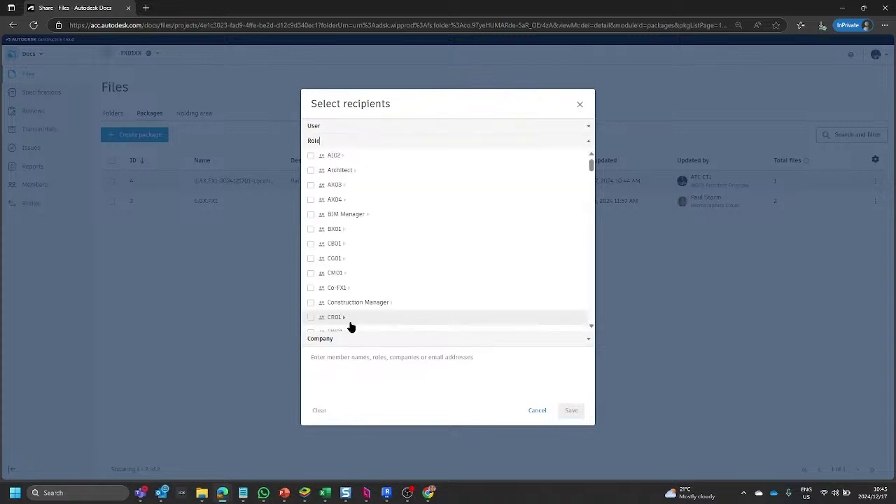
{"action": "scroll", "coordinate": [343, 260], "scroll_direction": "down", "scroll_amount": 2}
{"action": "scroll", "coordinate": [345, 253], "scroll_direction": "up", "scroll_amount": 2}
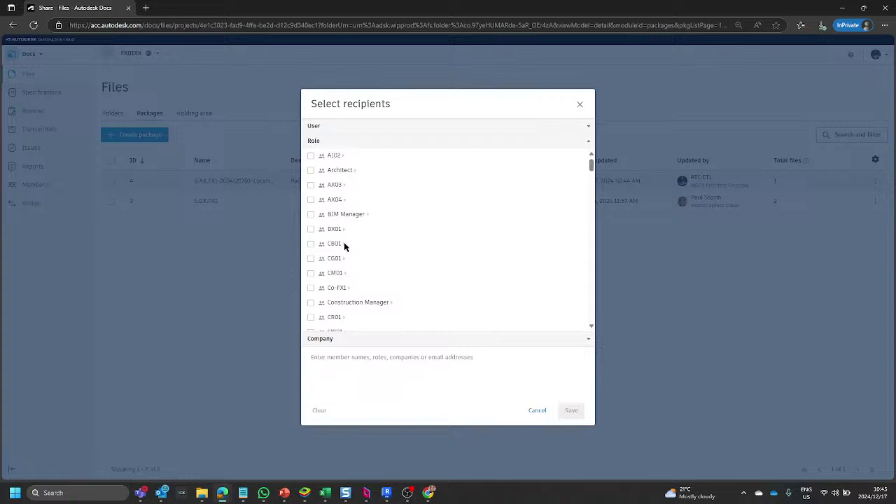
{"action": "left_click", "coordinate": [345, 338]}
{"action": "left_click", "coordinate": [334, 131]}
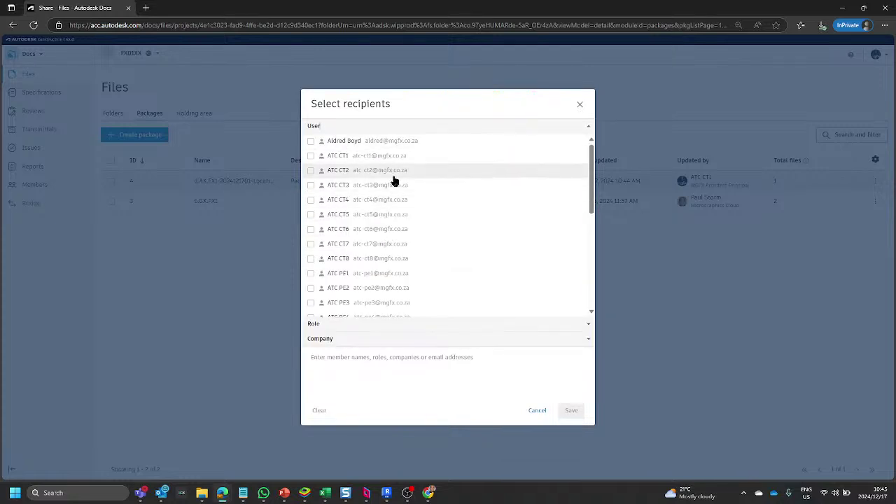
{"action": "left_click", "coordinate": [356, 324]}
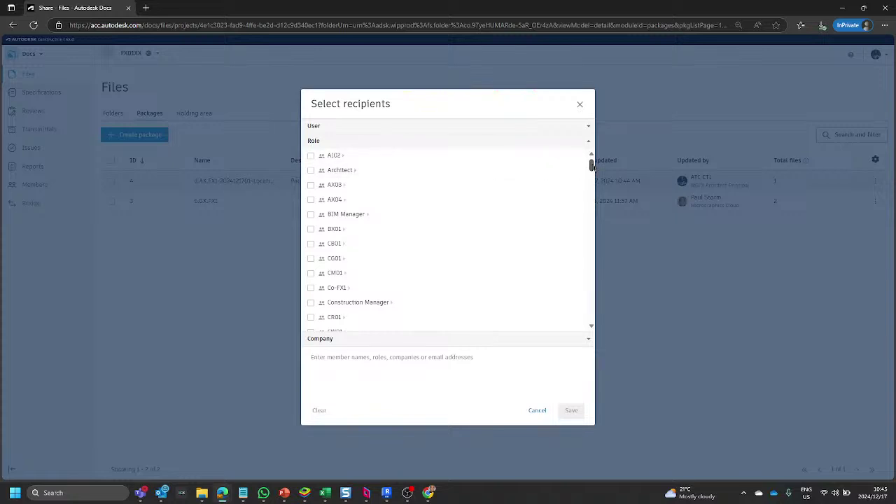
{"action": "left_click_drag", "start_coordinate": [592, 166], "coordinate": [592, 201]}
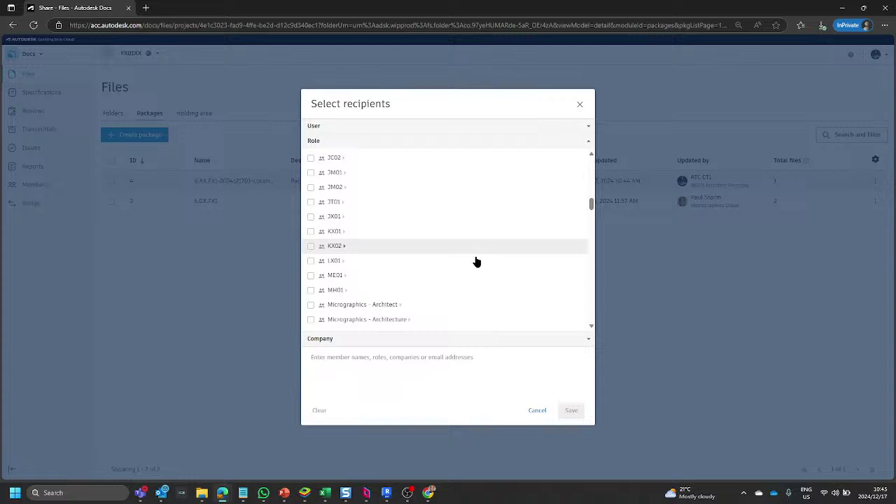
Search 'SX', add the Team-SX.FX1.Admin role as recipient, and save.
{"action": "left_click", "coordinate": [336, 358]}
{"action": "type", "text": "SX"}
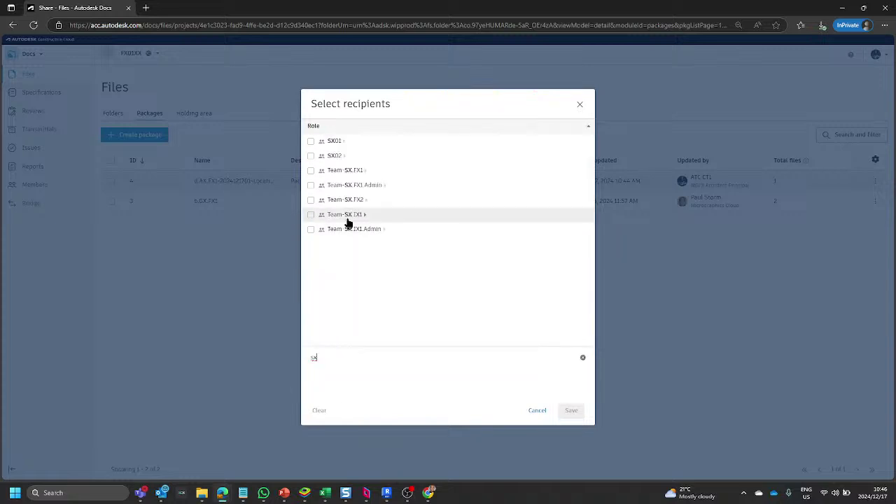
{"action": "left_click", "coordinate": [311, 186]}
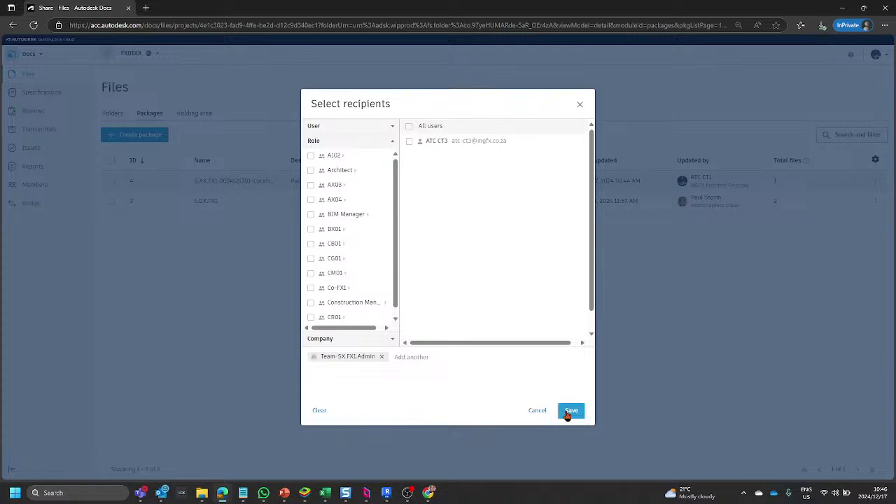
{"action": "left_click", "coordinate": [569, 413]}
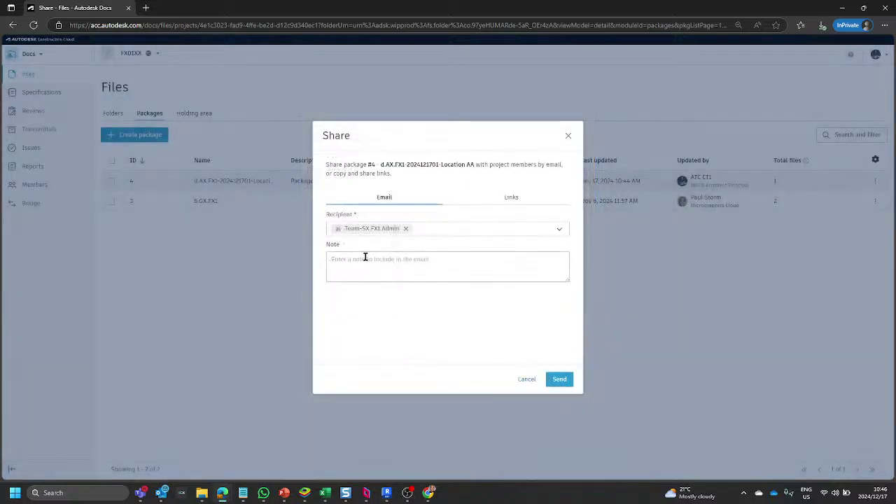
Copy all share links for package #4 from the Share dialog's Links tab.
{"action": "left_click", "coordinate": [511, 198]}
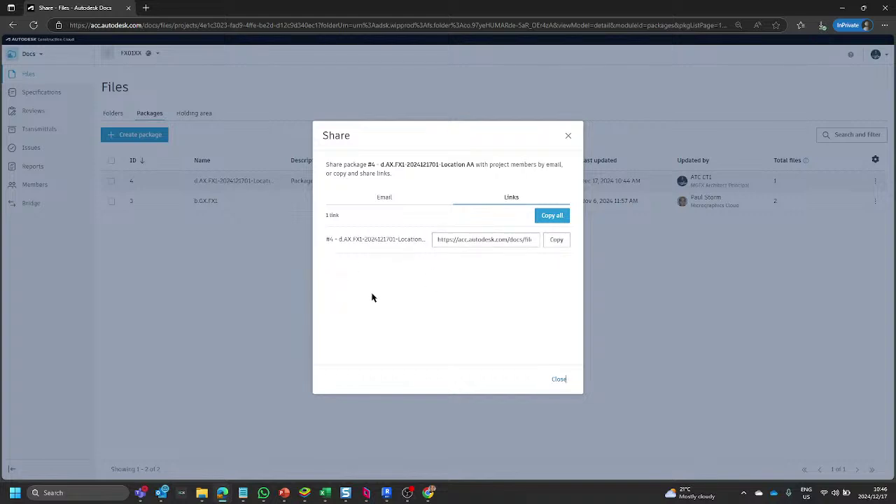
{"action": "left_click", "coordinate": [554, 215]}
Close the Share dialog, check the signed-in Chrome profile, and open Chrome's main menu.
{"action": "left_click", "coordinate": [559, 380]}
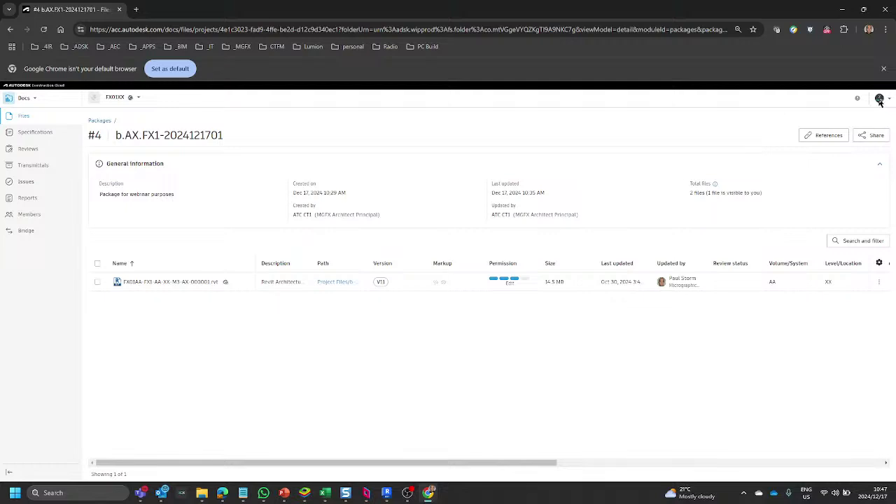
{"action": "left_click", "coordinate": [880, 98]}
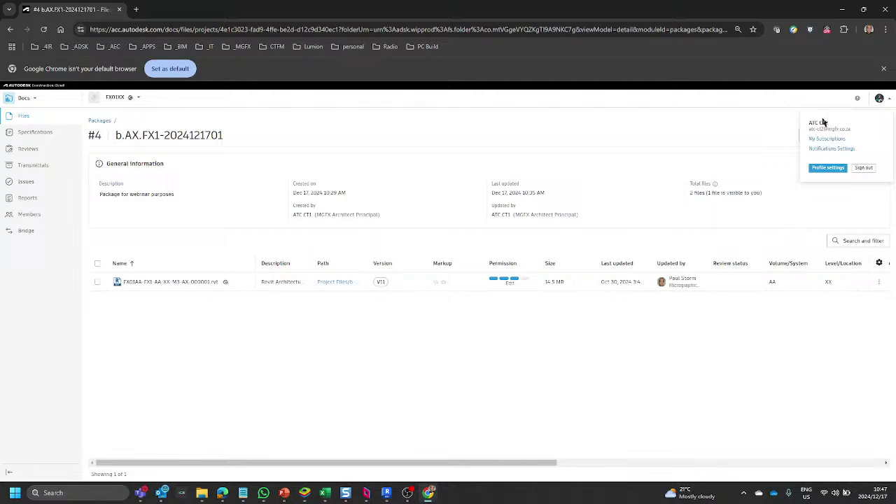
{"action": "left_click", "coordinate": [701, 129]}
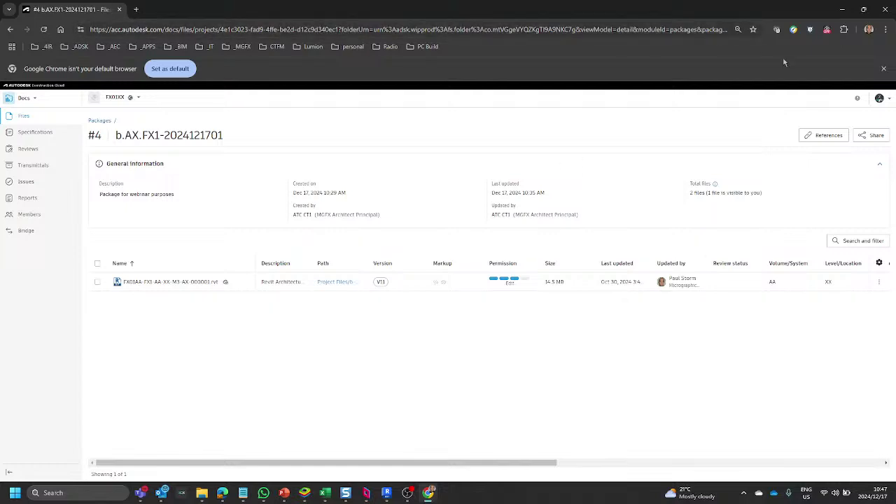
{"action": "left_click", "coordinate": [887, 30]}
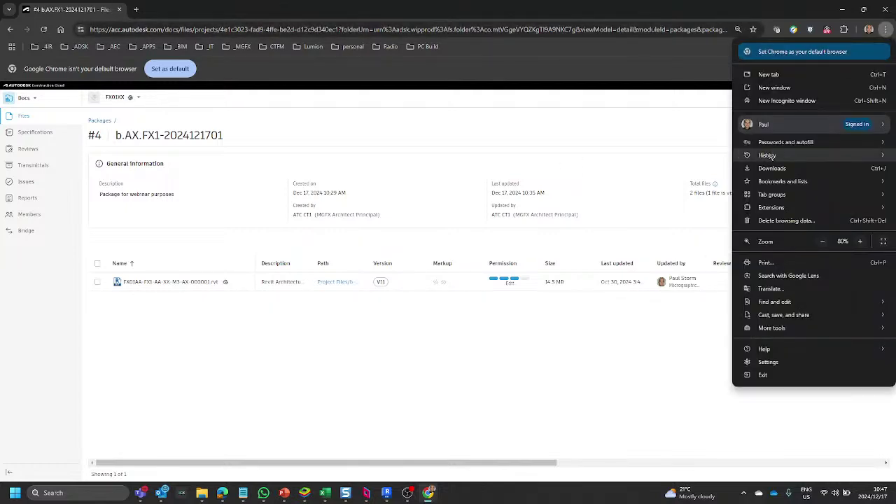
In a new Incognito window, load construction.autodesk.com and choose Log In > Autodesk Construction Cloud.
{"action": "left_click", "coordinate": [772, 101]}
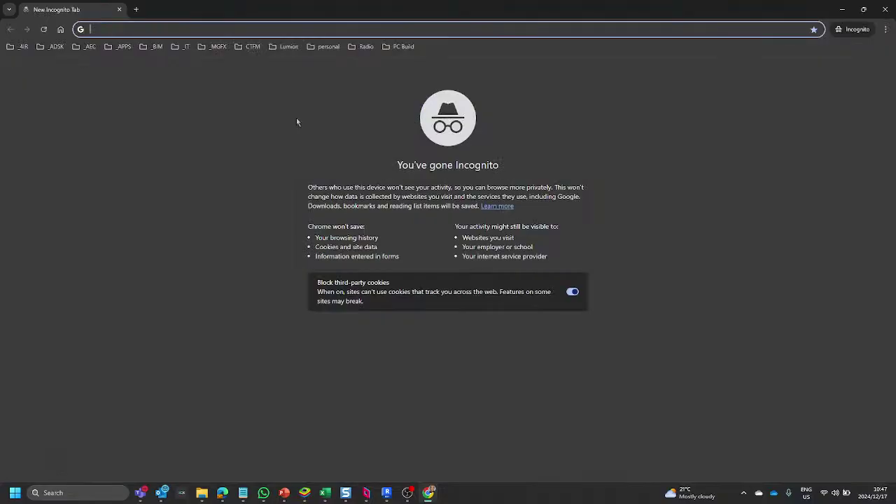
{"action": "type", "text": "constru"}
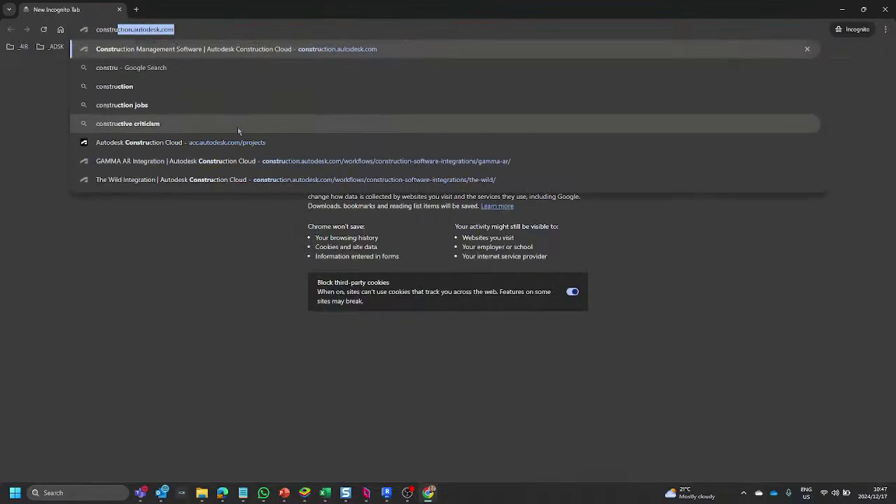
{"action": "type", "text": "ction.autodesk."}
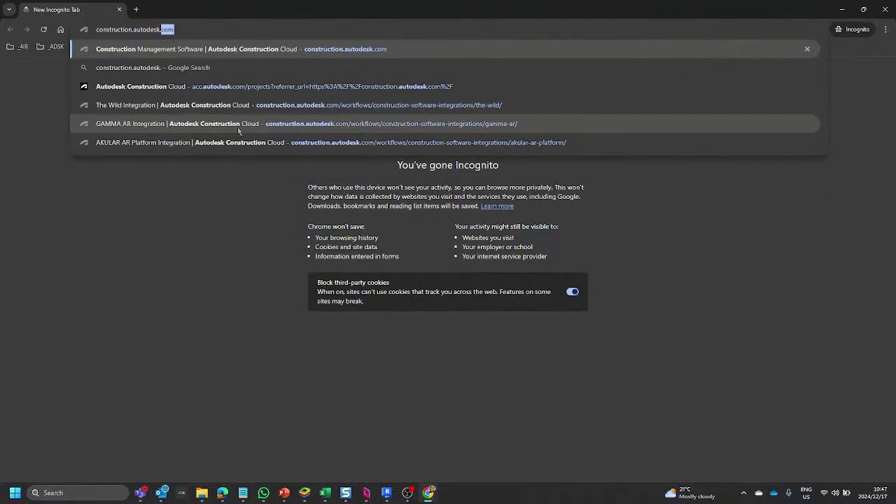
{"action": "key", "text": "Return"}
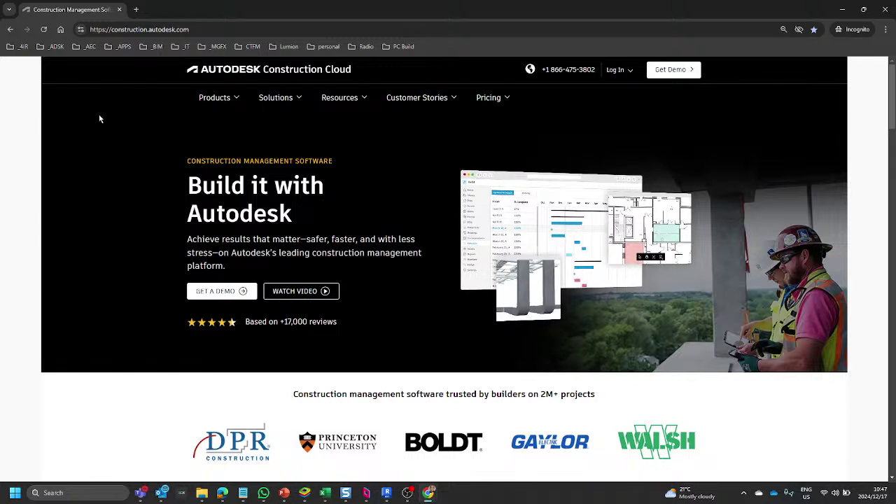
{"action": "left_click", "coordinate": [616, 70]}
{"action": "left_click", "coordinate": [582, 93]}
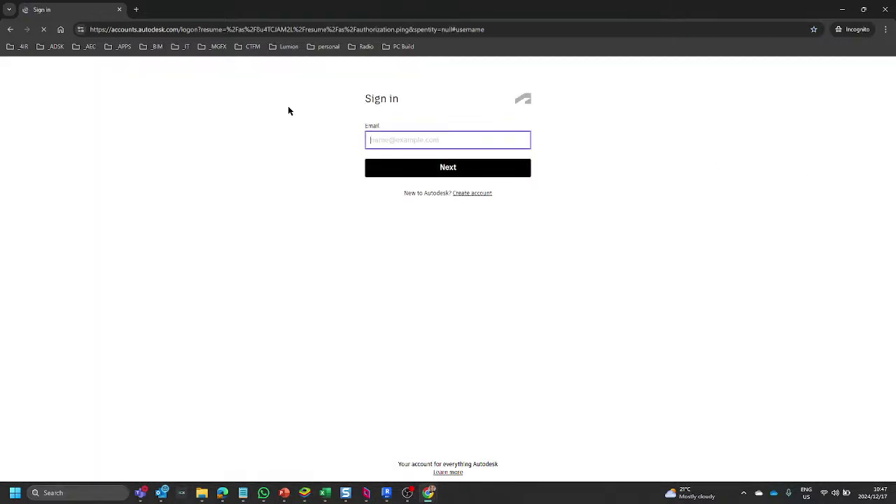
Sign in as the second user by entering the account email and password.
{"action": "left_click", "coordinate": [389, 140]}
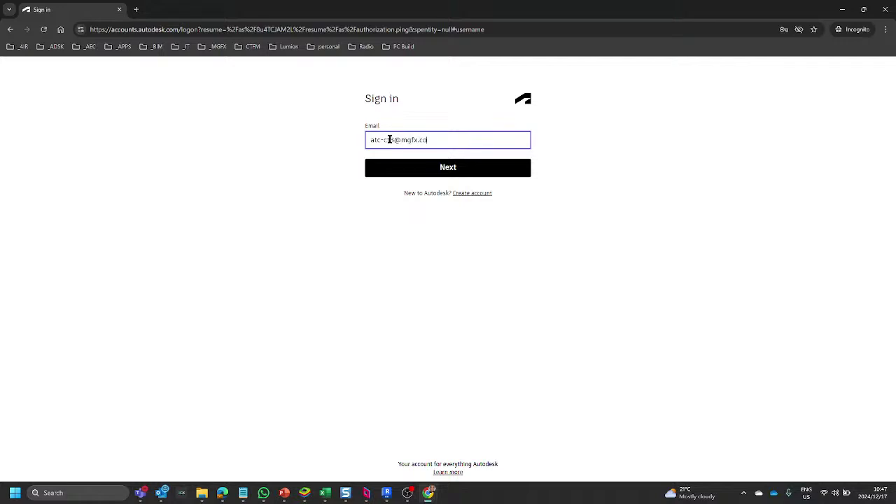
{"action": "left_click", "coordinate": [423, 173]}
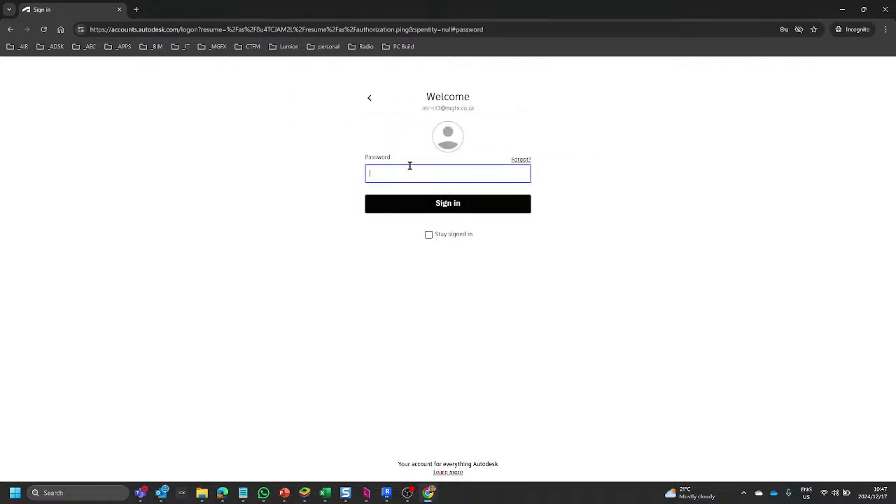
{"action": "type", "text": "••"}
{"action": "key", "text": "Return"}
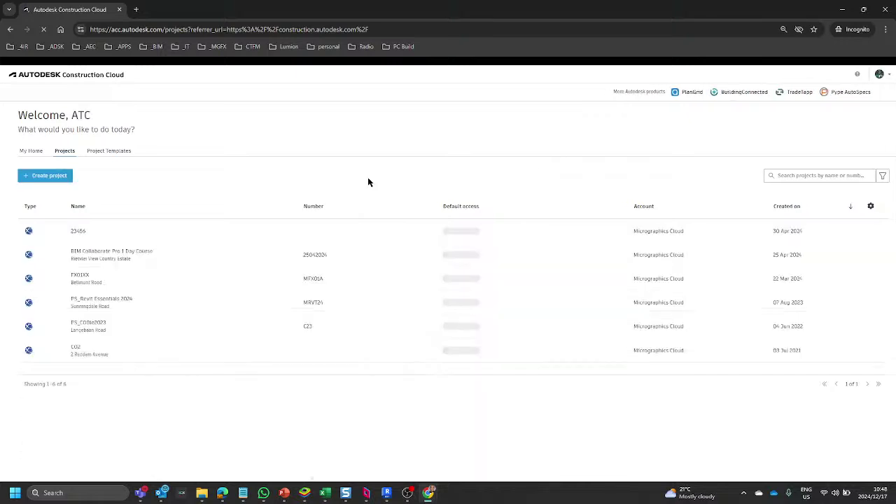
Open project FX01XX, switch to Docs, and dismiss the revision label announcement.
{"action": "left_click", "coordinate": [93, 284]}
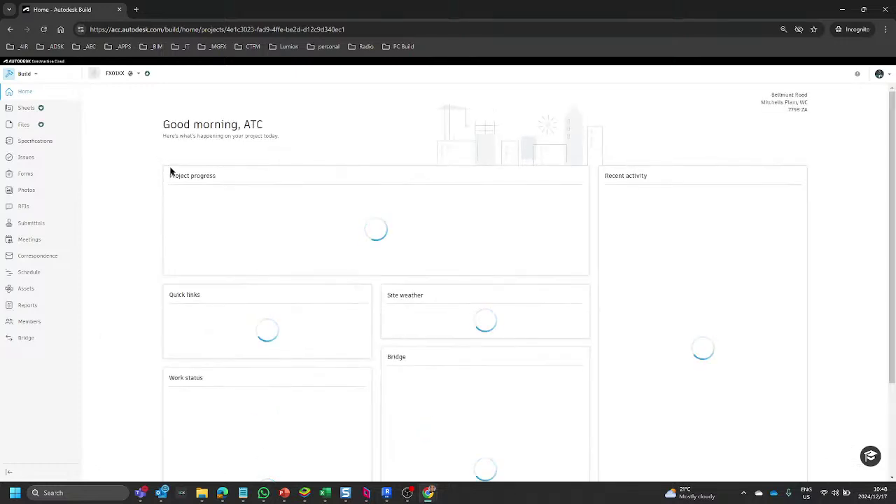
{"action": "left_click", "coordinate": [22, 74]}
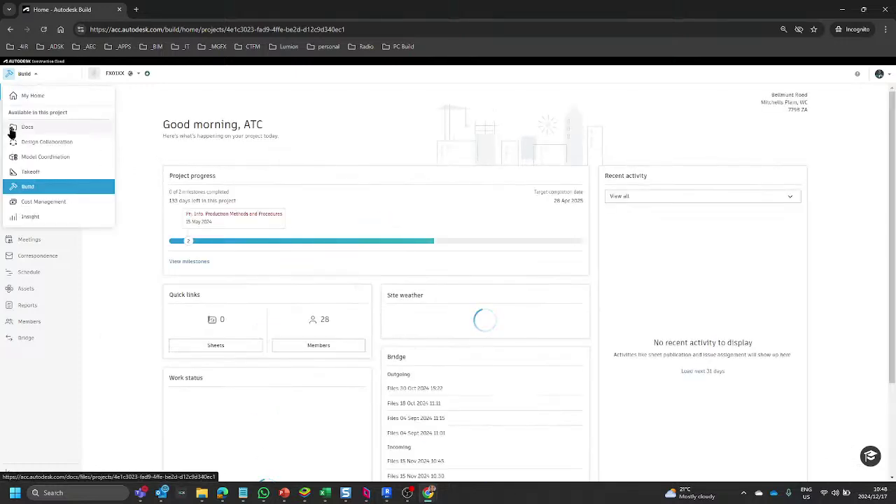
{"action": "left_click", "coordinate": [27, 126]}
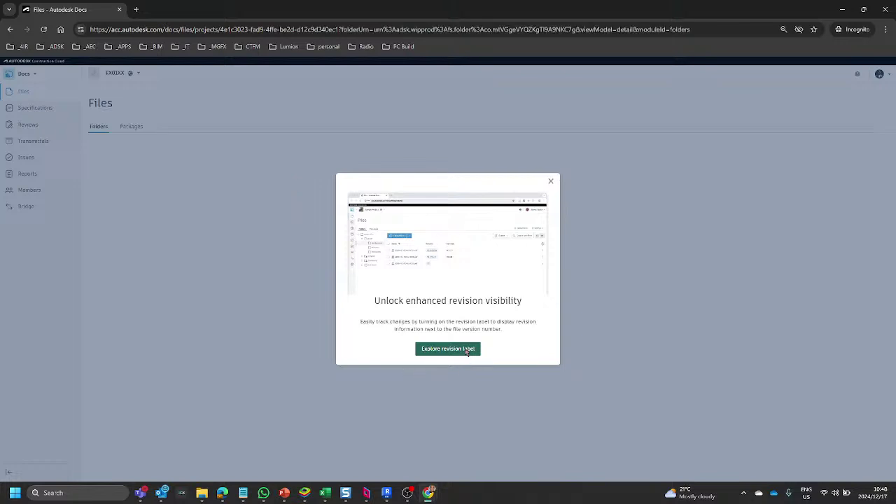
{"action": "left_click", "coordinate": [551, 182]}
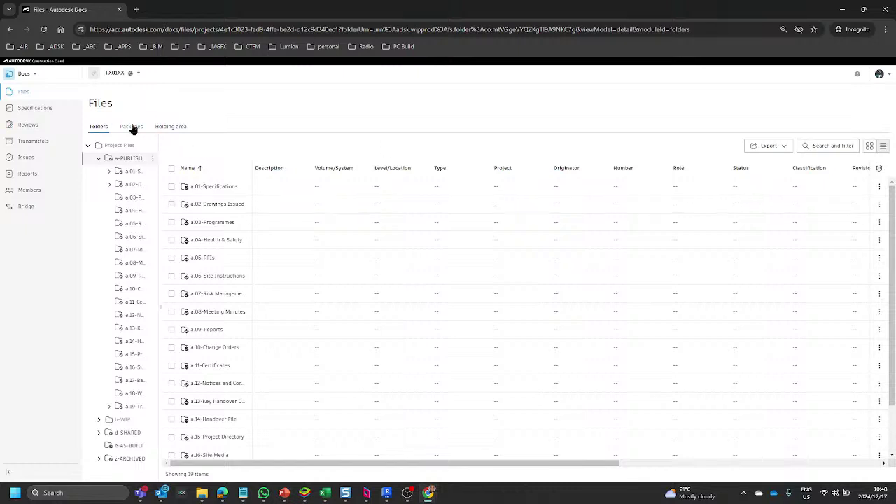
{"action": "left_click", "coordinate": [133, 127]}
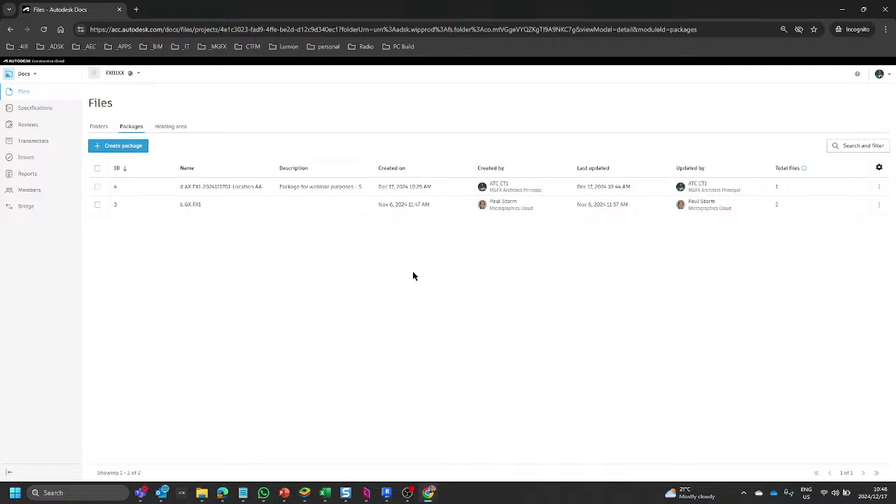
{"action": "left_click", "coordinate": [225, 188]}
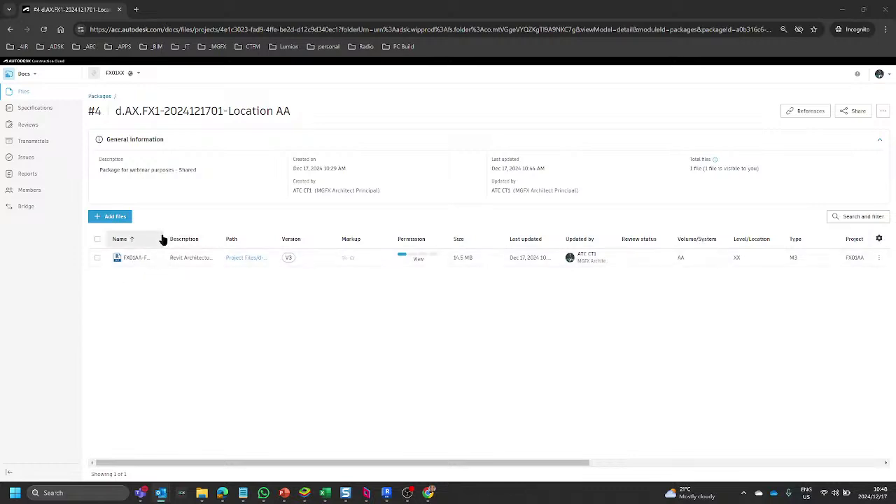
Widen the Name column to reveal FX01AA-FX1-AA-XX-M3-AX-000001.rvt and review the file's available actions.
{"action": "left_click_drag", "start_coordinate": [162, 236], "coordinate": [246, 239]}
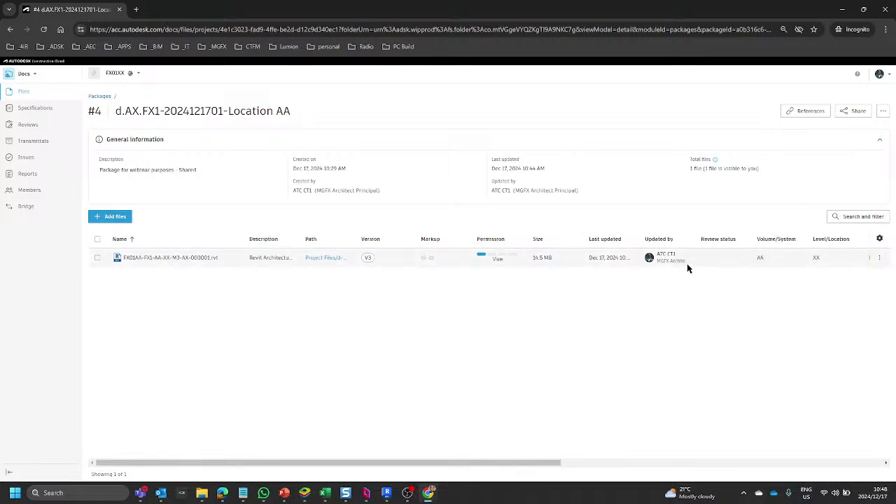
{"action": "left_click", "coordinate": [97, 239]}
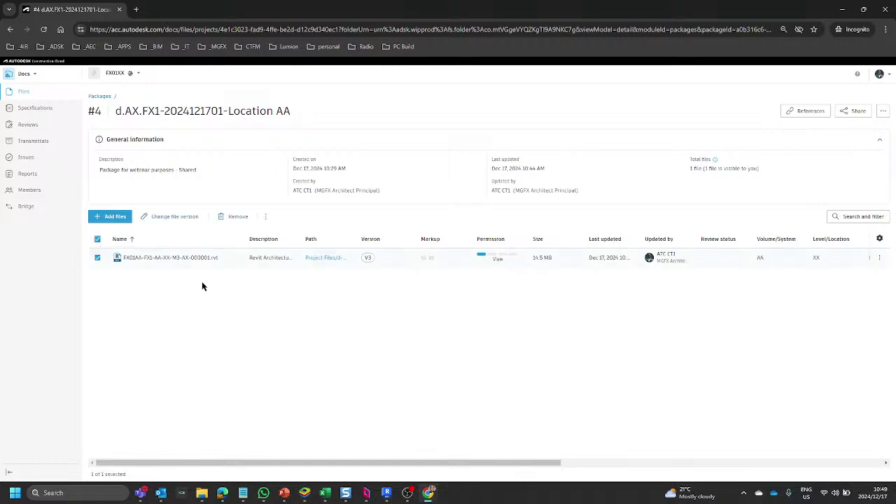
{"action": "left_click", "coordinate": [265, 218]}
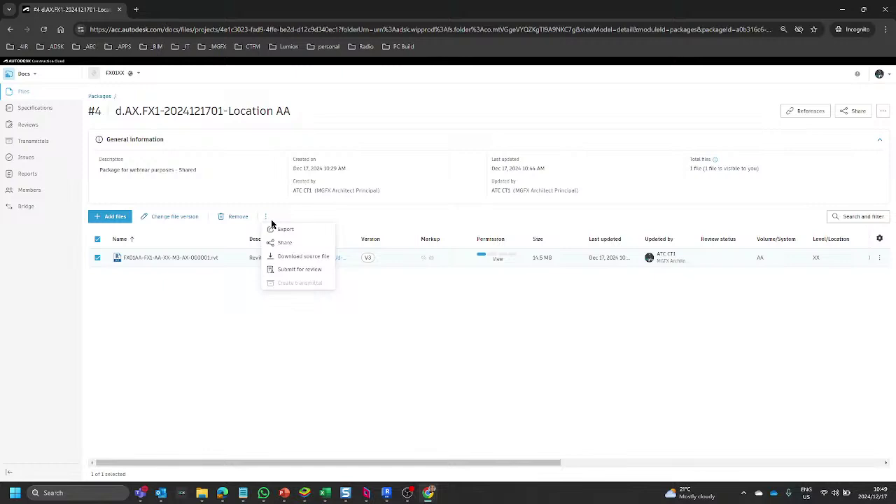
{"action": "left_click", "coordinate": [97, 259]}
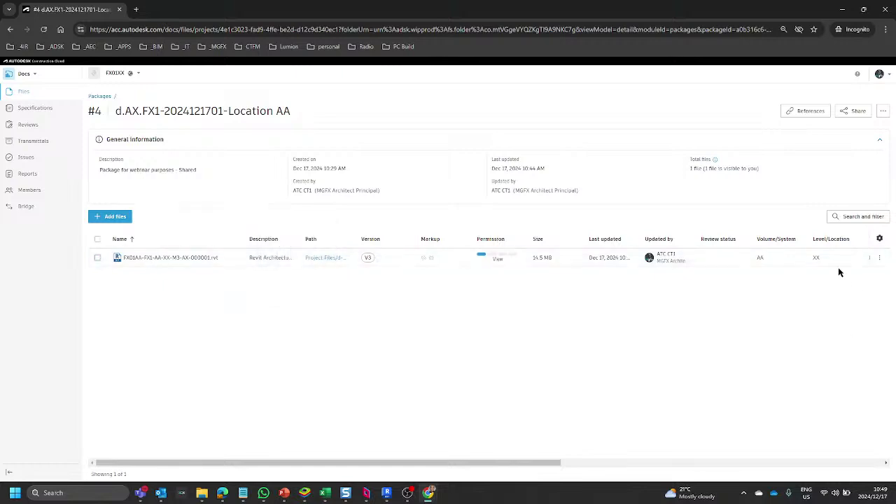
{"action": "left_click", "coordinate": [879, 257]}
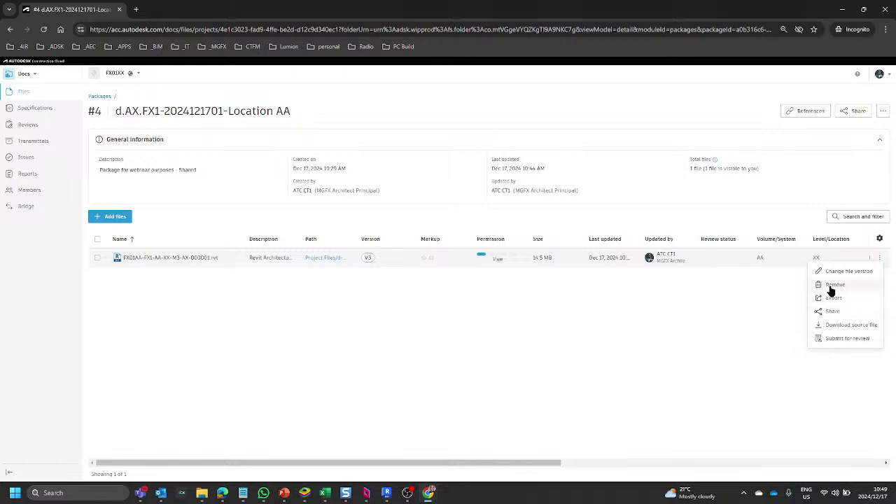
{"action": "left_click", "coordinate": [376, 315]}
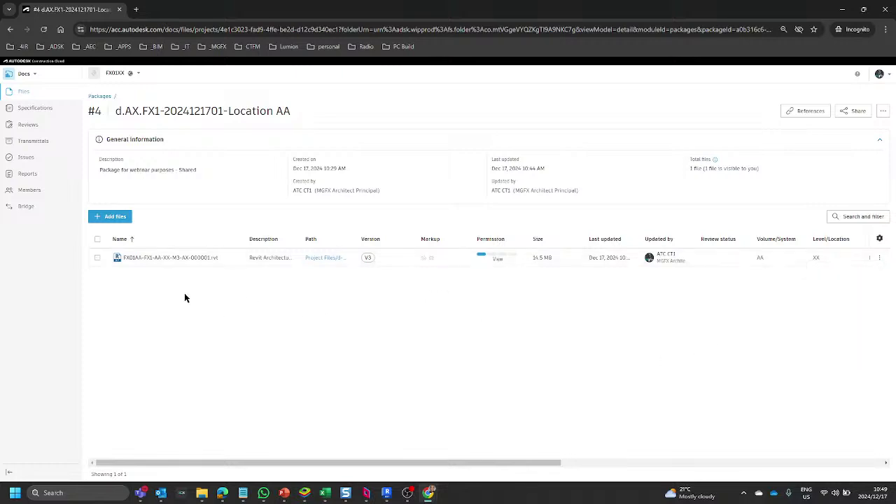
In the file's folder, widen the Name column and select FX01AA-FX1-AA-XX-M3-AX-000001.rvt.
{"action": "left_click", "coordinate": [331, 259]}
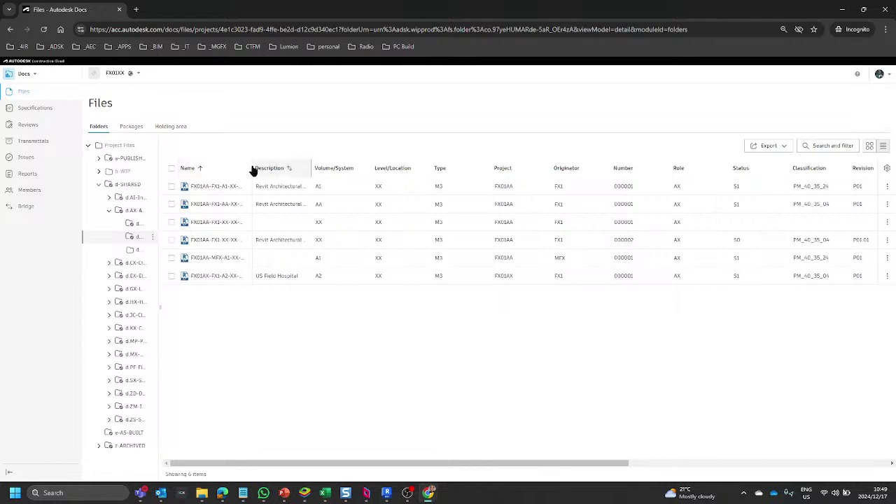
{"action": "left_click_drag", "start_coordinate": [253, 167], "coordinate": [363, 168]}
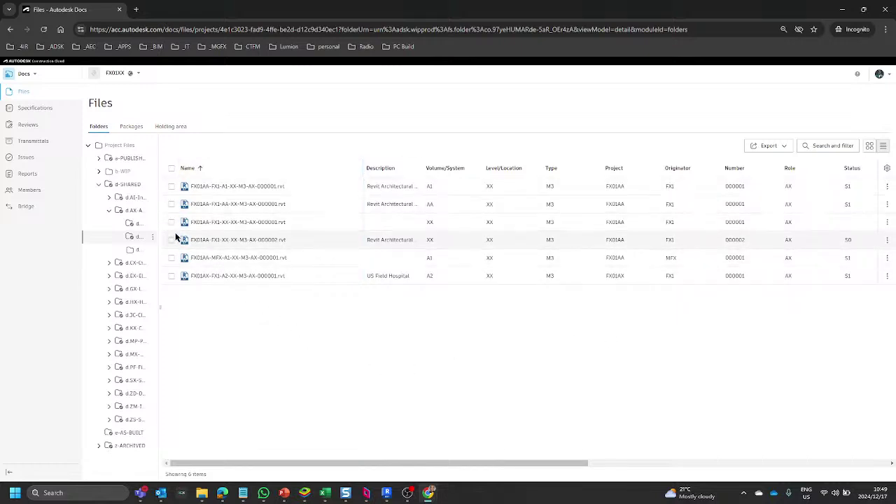
{"action": "left_click", "coordinate": [171, 203]}
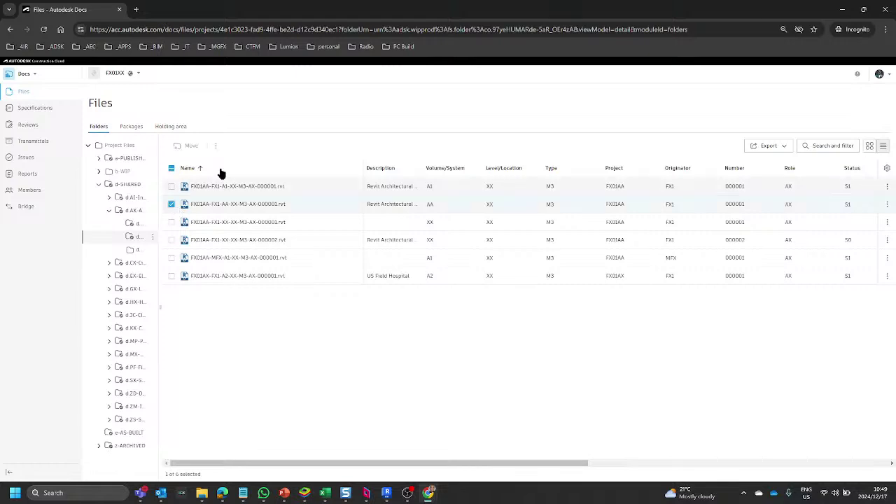
Copy the file to b-WIP > b.SX.FX1 > 01-Team > Consumed > d.AX.FX1.
{"action": "left_click", "coordinate": [216, 147]}
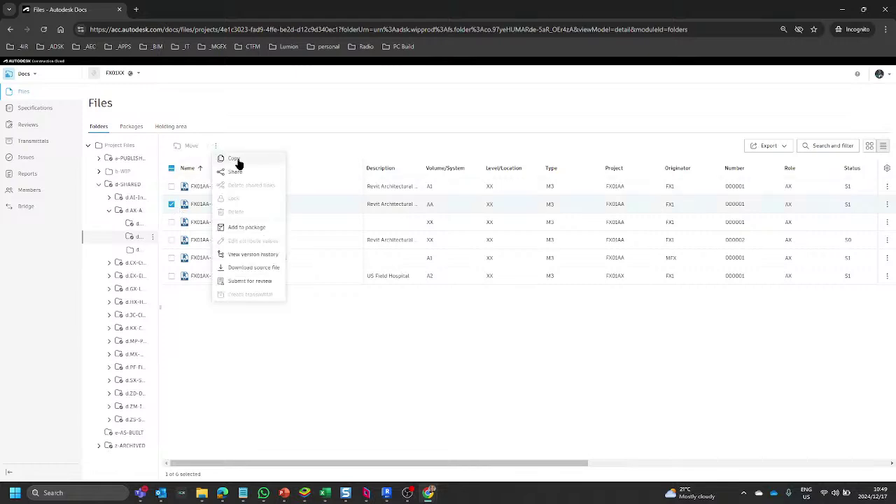
{"action": "left_click", "coordinate": [239, 164]}
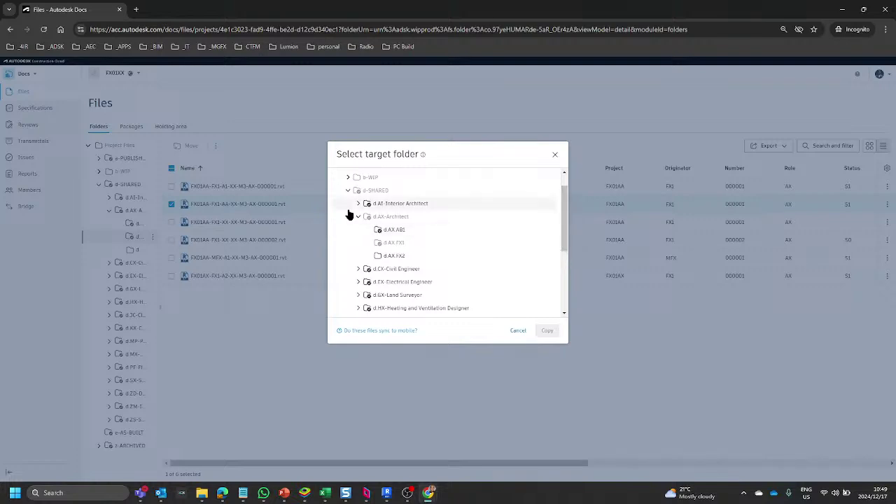
{"action": "scroll", "coordinate": [350, 231], "scroll_direction": "down", "scroll_amount": 3}
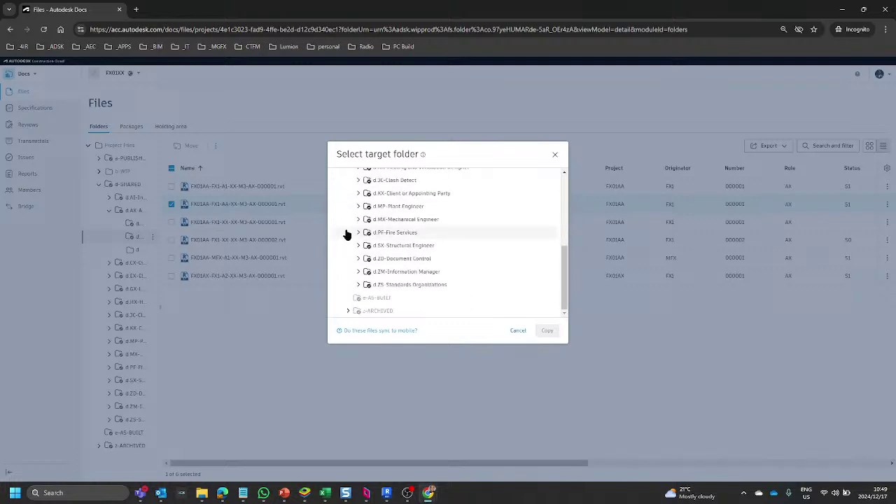
{"action": "left_click", "coordinate": [358, 246]}
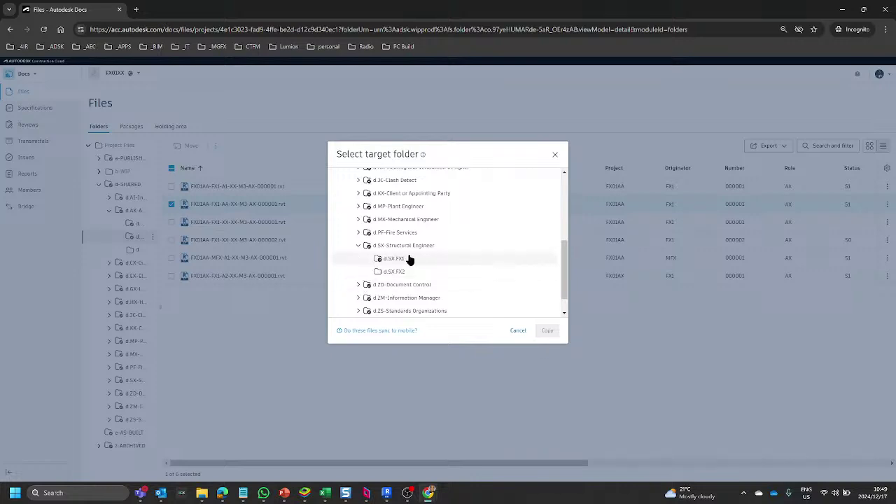
{"action": "scroll", "coordinate": [402, 259], "scroll_direction": "up", "scroll_amount": 5}
{"action": "left_click", "coordinate": [349, 201]}
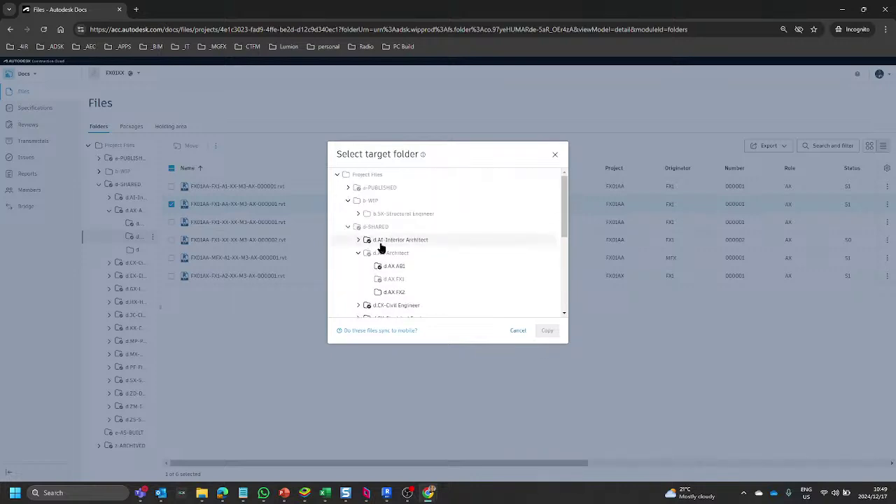
{"action": "left_click", "coordinate": [368, 227]}
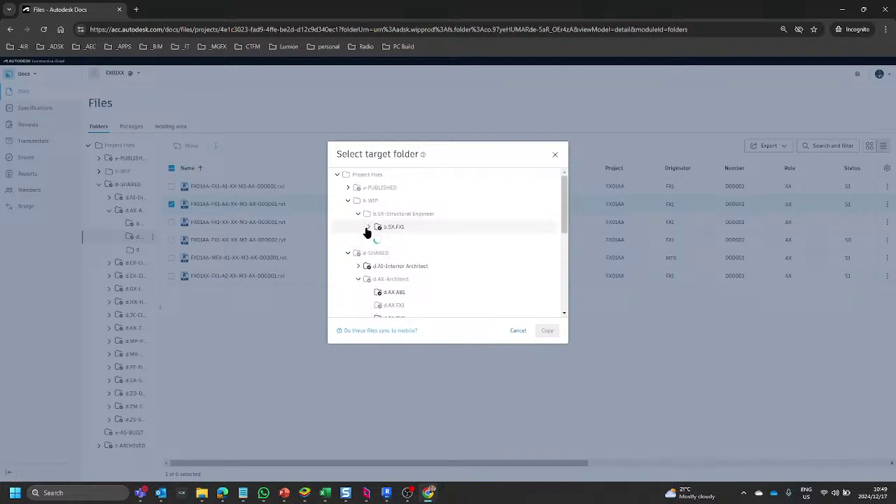
{"action": "left_click", "coordinate": [379, 240]}
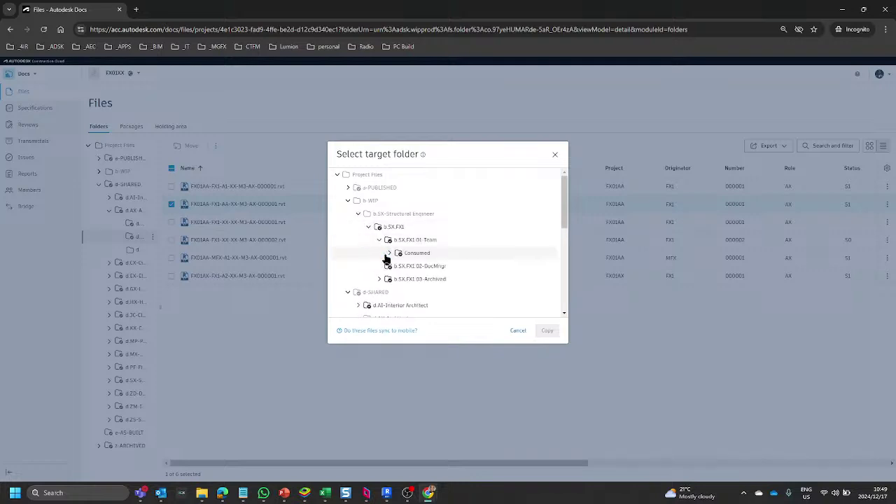
{"action": "left_click", "coordinate": [389, 253]}
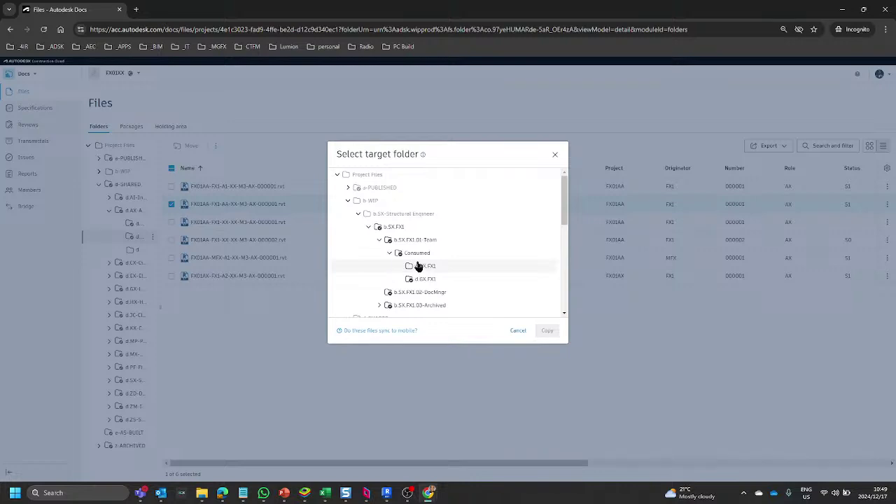
{"action": "left_click", "coordinate": [433, 267]}
{"action": "left_click", "coordinate": [547, 332]}
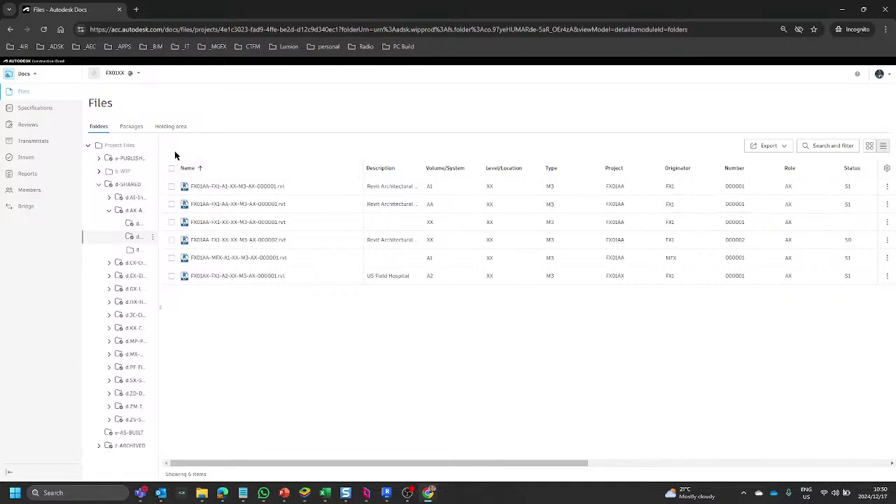
Widen the folder-tree panel, then switch to the Parsec remote desktop's Docs Files page.
{"action": "left_click_drag", "start_coordinate": [160, 256], "coordinate": [241, 150]}
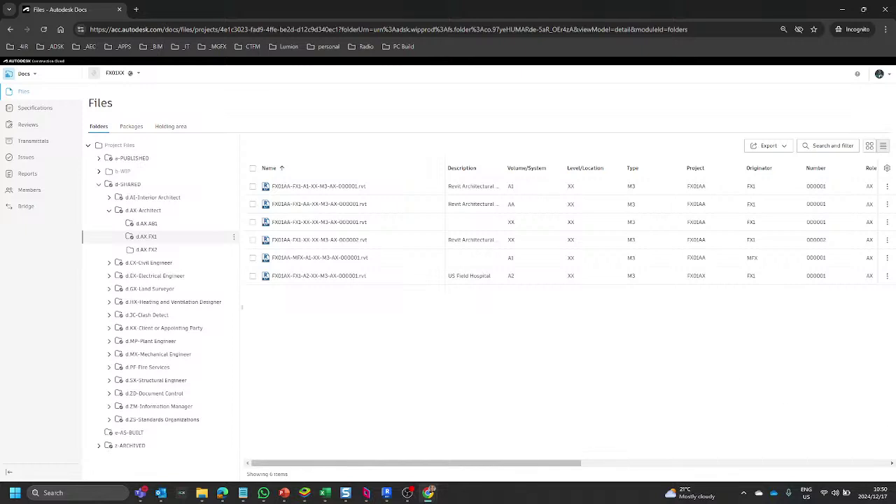
{"action": "key", "text": "alt+Tab"}
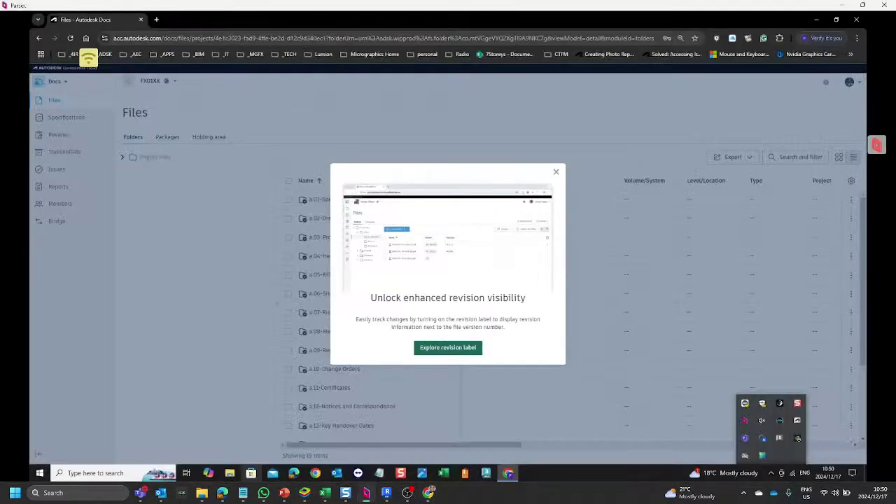